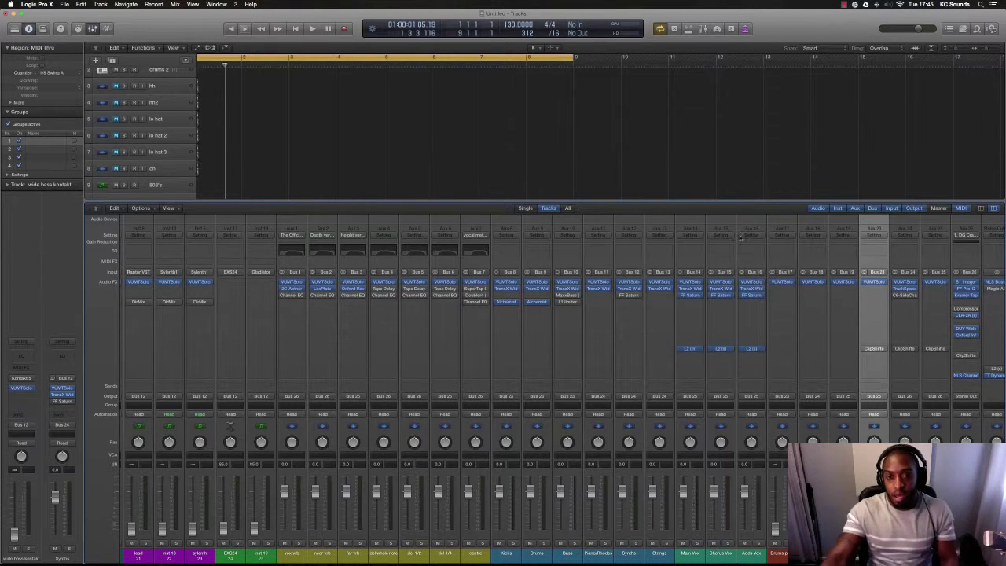
Look through the mixer's channel strips from the drum and instrument tracks across to the aux buses
scroll(466, 153, left, 2)
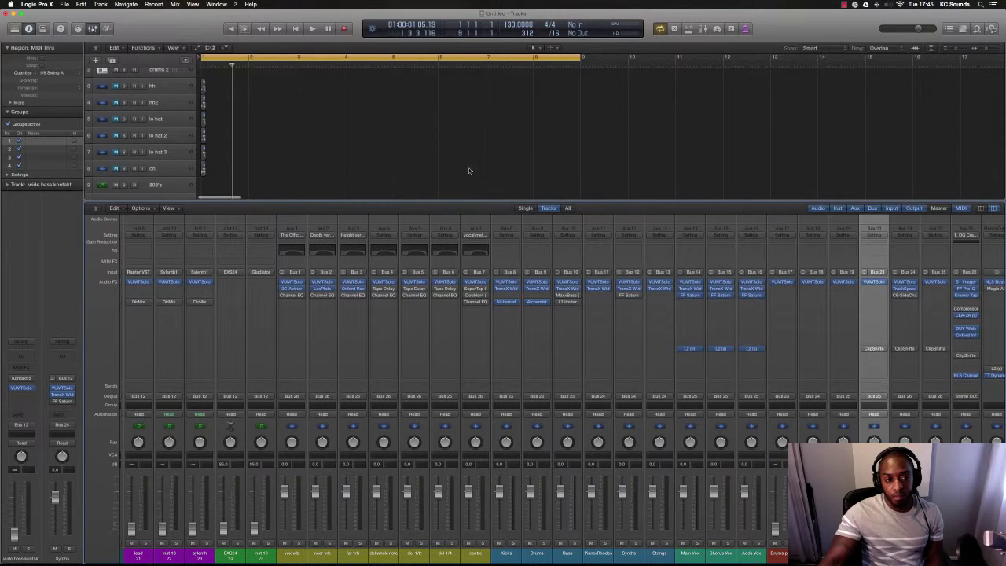
scroll(522, 361, left, 10)
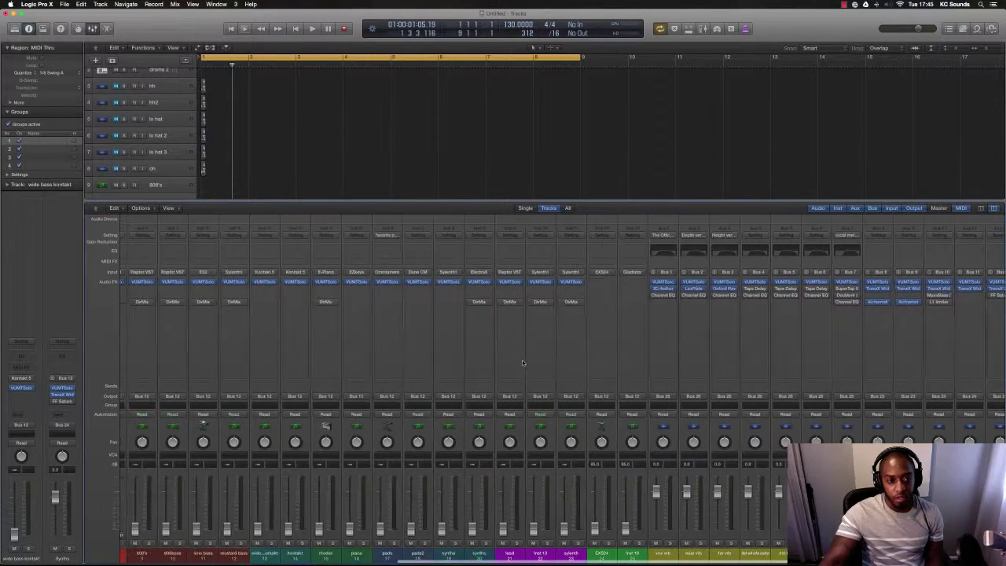
scroll(353, 384, right, 1)
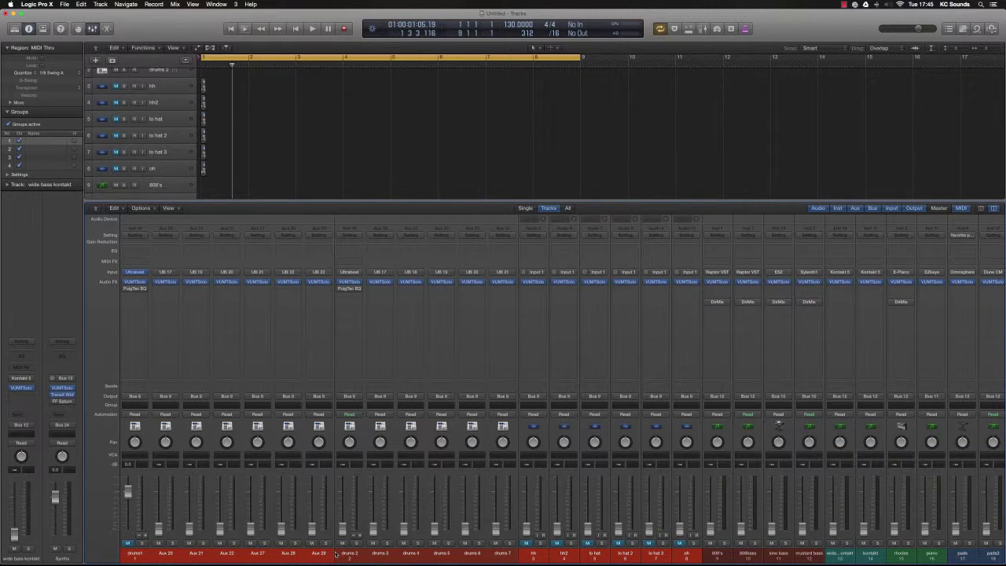
scroll(560, 556, right, 10)
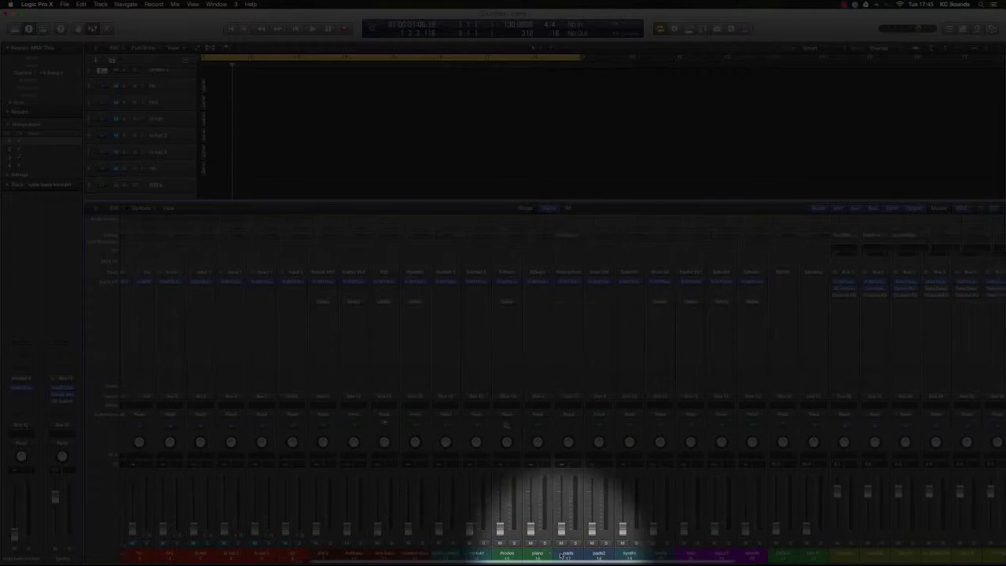
scroll(562, 555, right, 10)
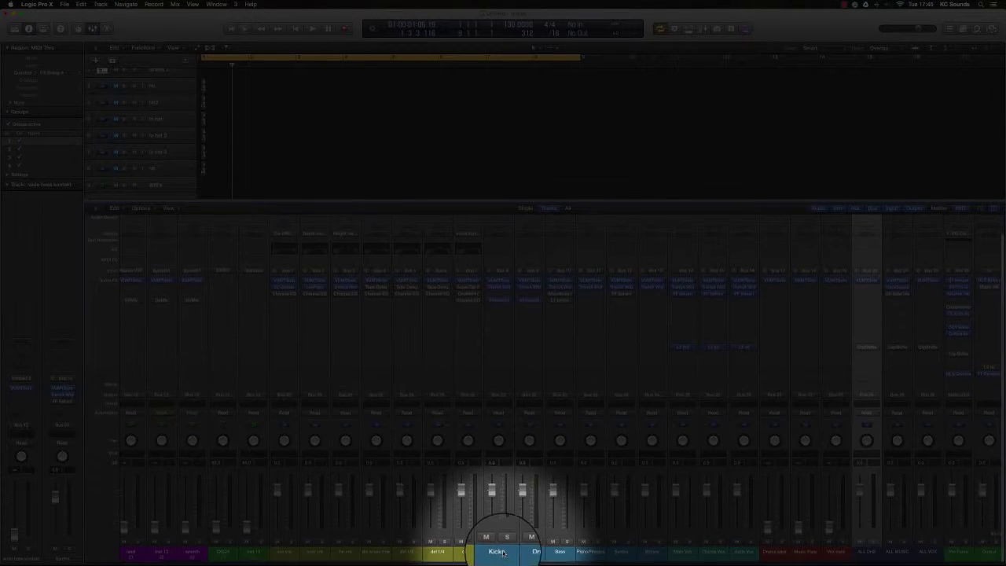
Select the Kicks, Drums, Bass, Piano/Rhodes, Synths and Strings buses in turn, plus the three parallel buses, to review the bus layout
click(502, 555)
click(529, 555)
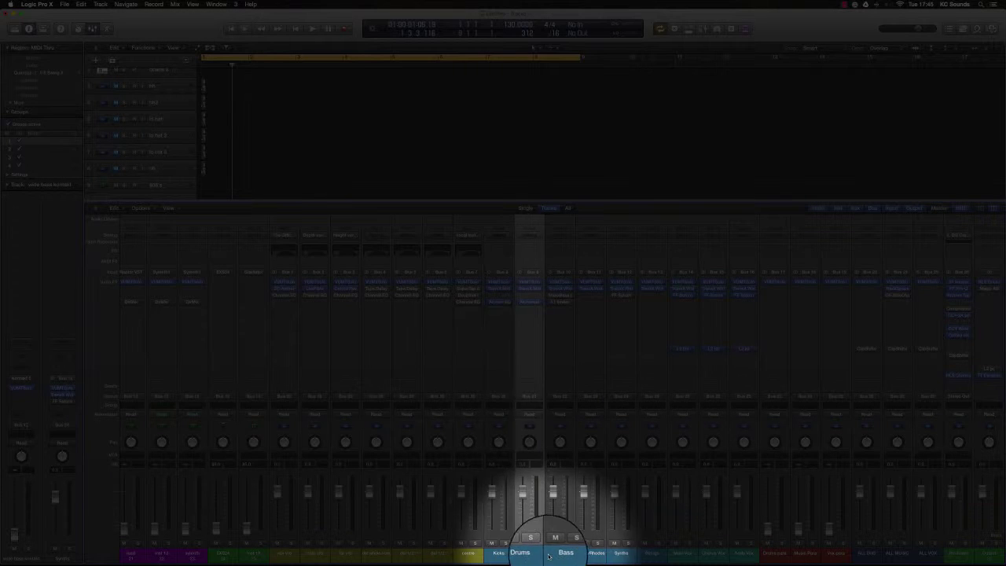
click(560, 555)
click(591, 553)
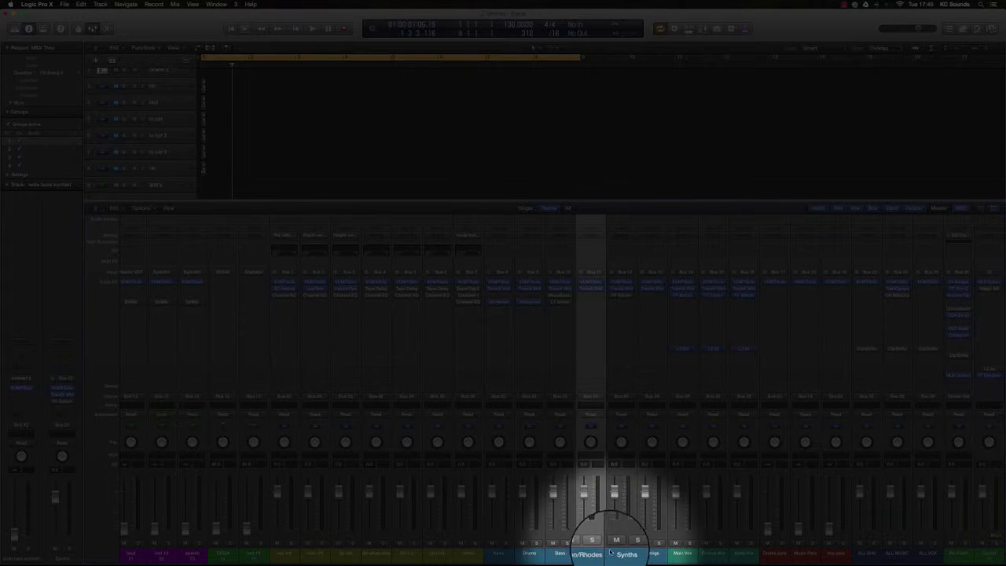
click(622, 553)
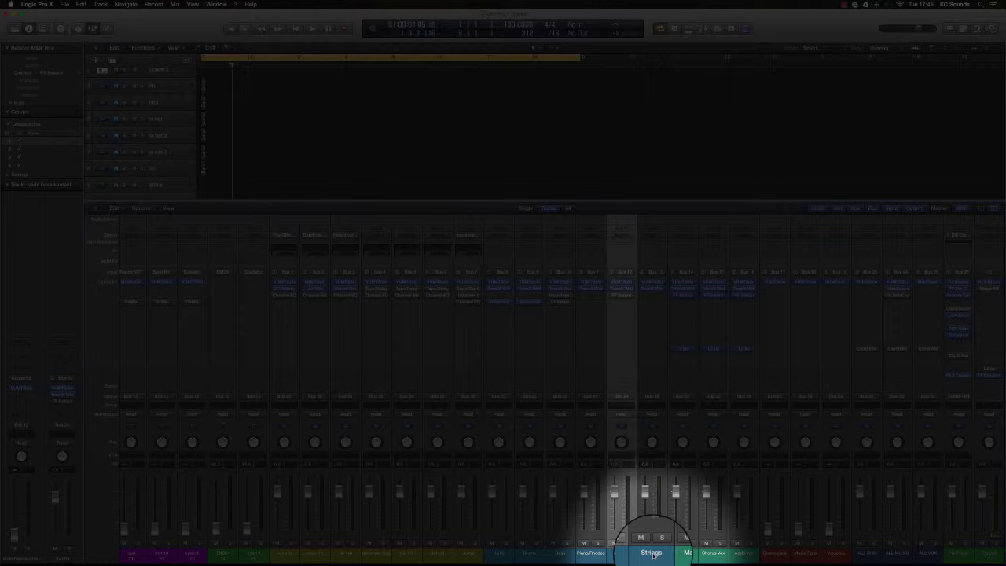
click(652, 553)
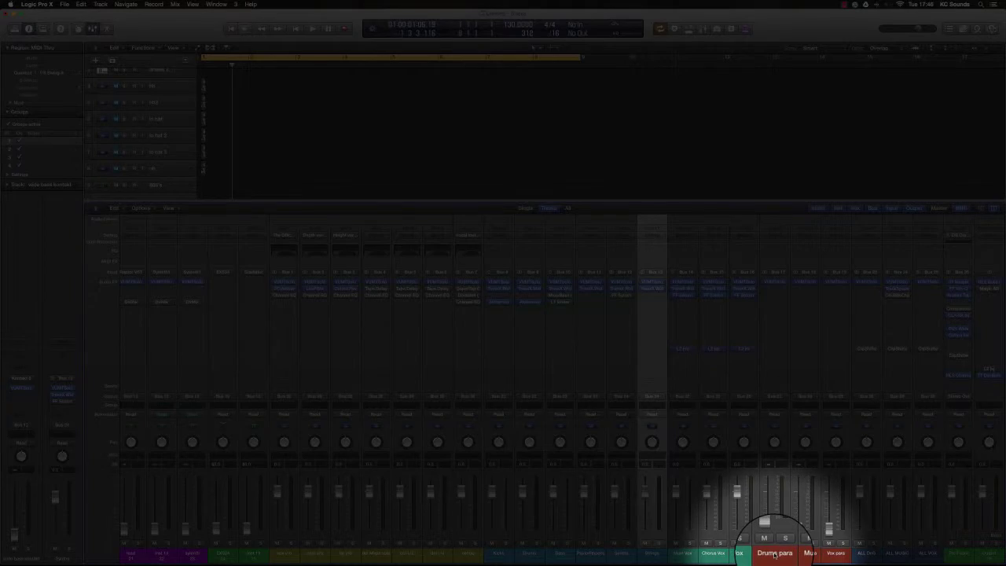
drag(766, 552, 835, 554)
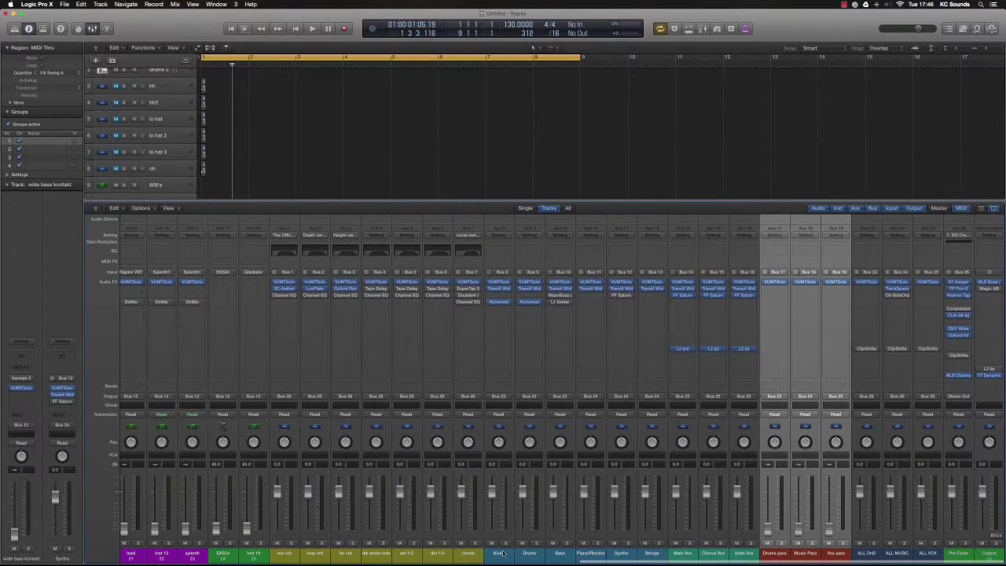
View the Ultrabeat instrument on the drums1 channel and close its window
scroll(514, 553, left, 15)
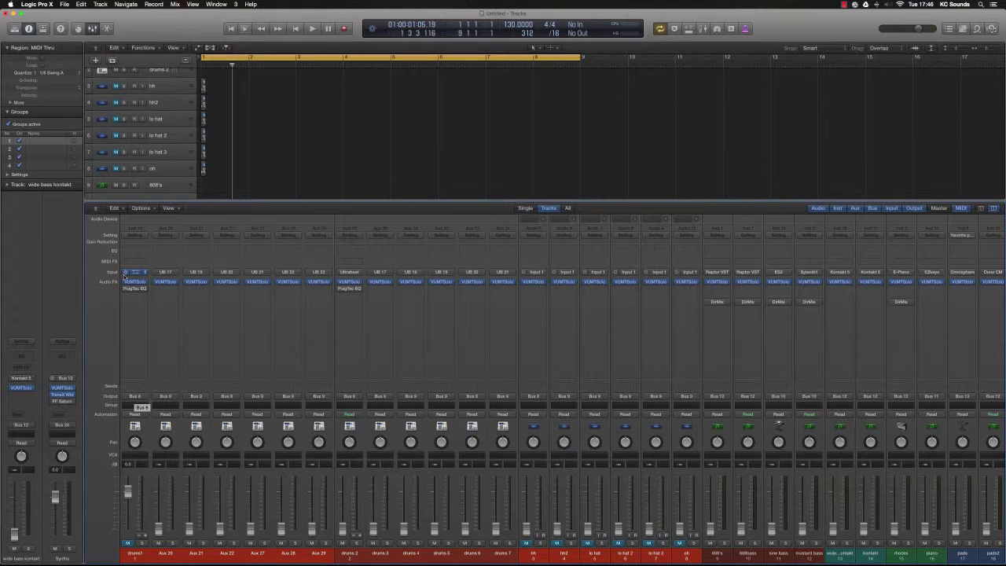
click(102, 68)
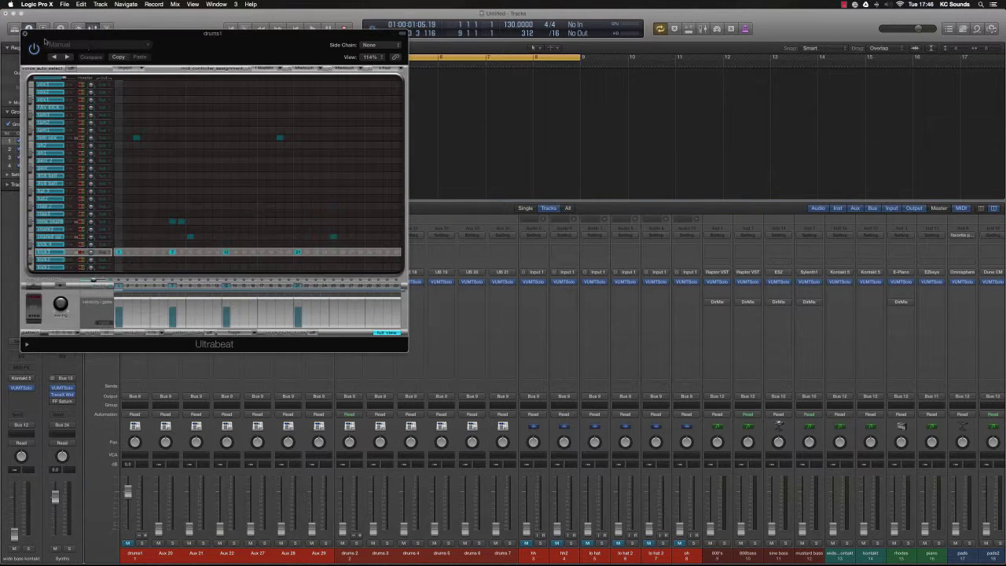
click(27, 35)
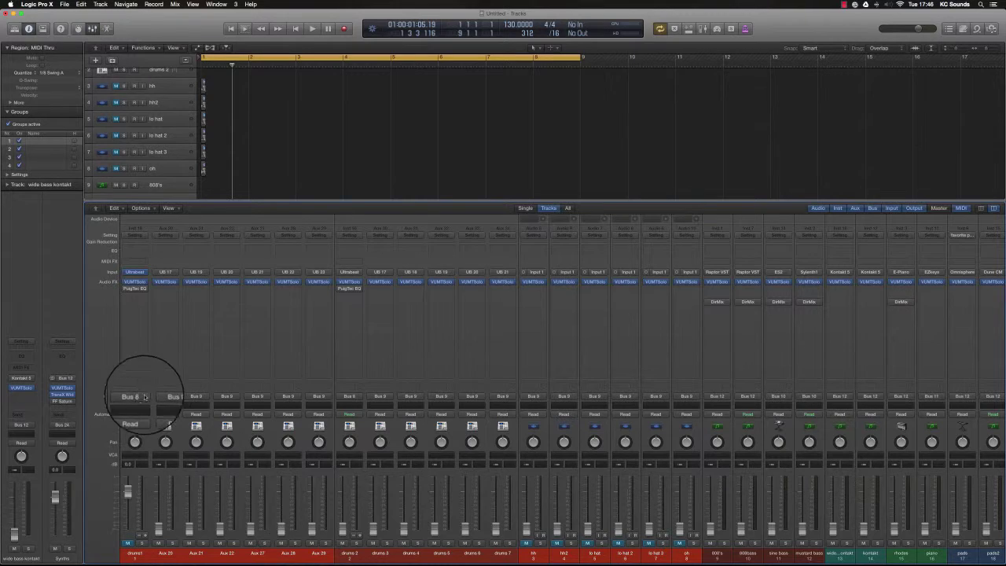
Trace the drum routing from the Kicks, Drums and Bass buses to the ALL DnB bus they output to
scroll(137, 397, right, 10)
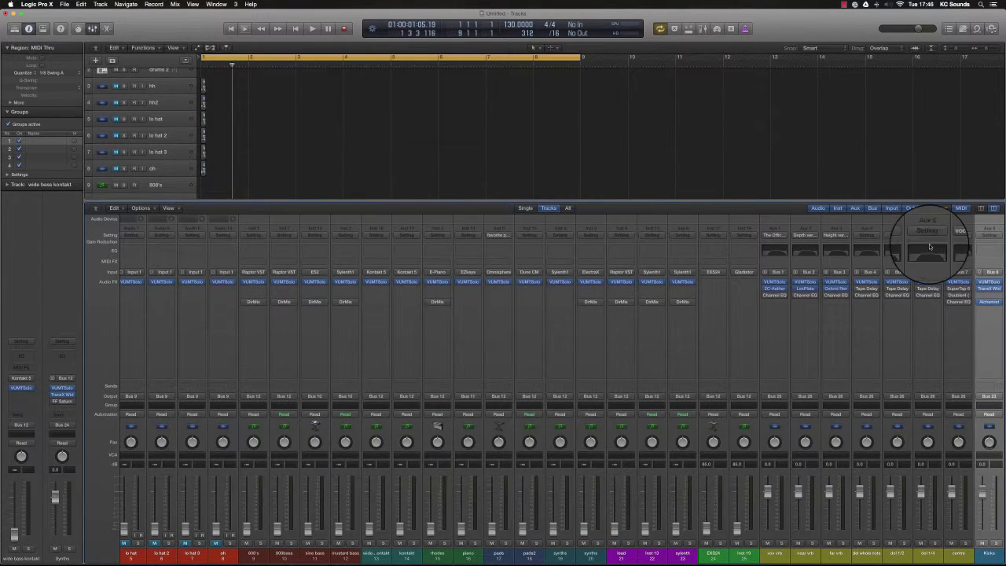
scroll(982, 404, right, 15)
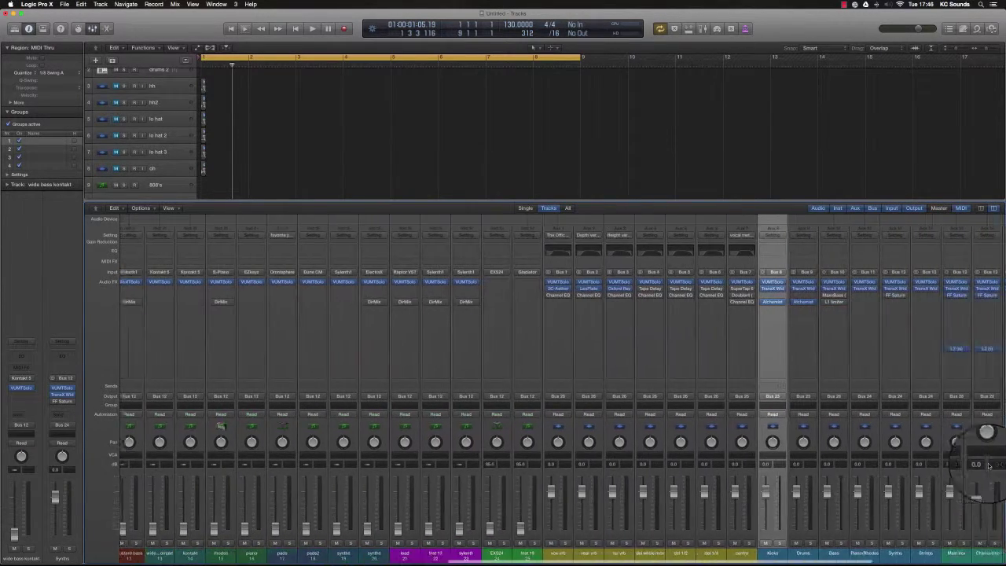
double_click(494, 392)
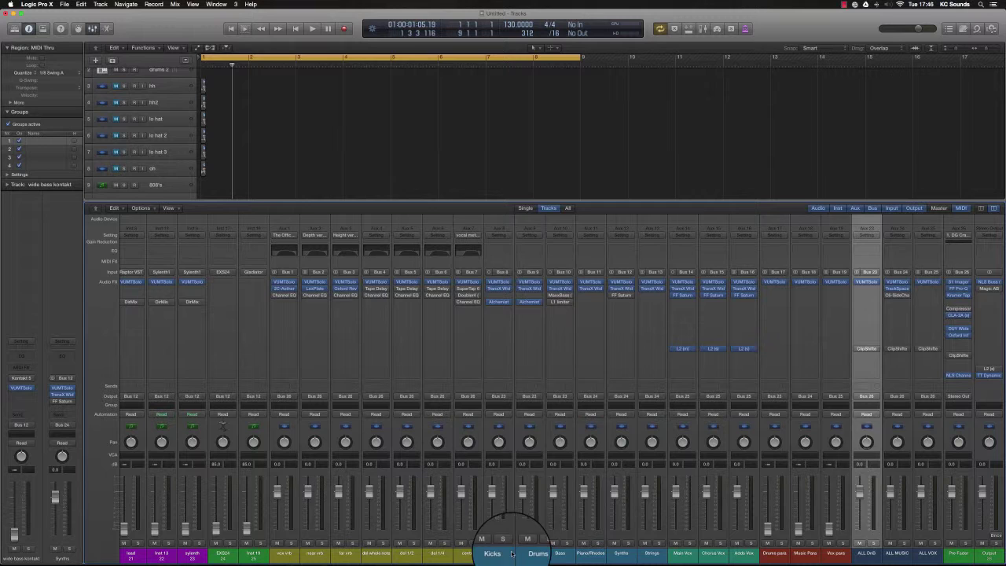
drag(509, 553, 558, 555)
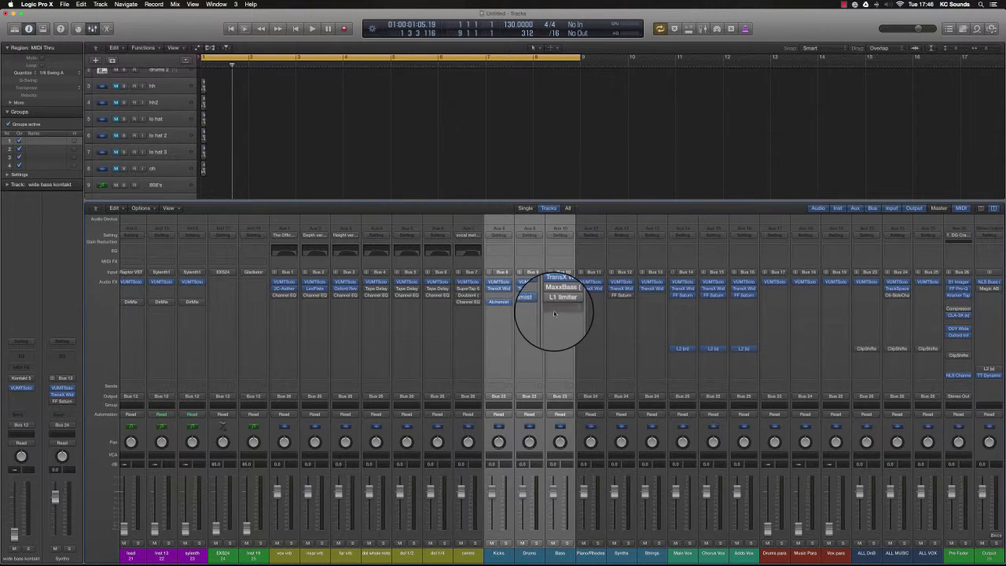
double_click(564, 395)
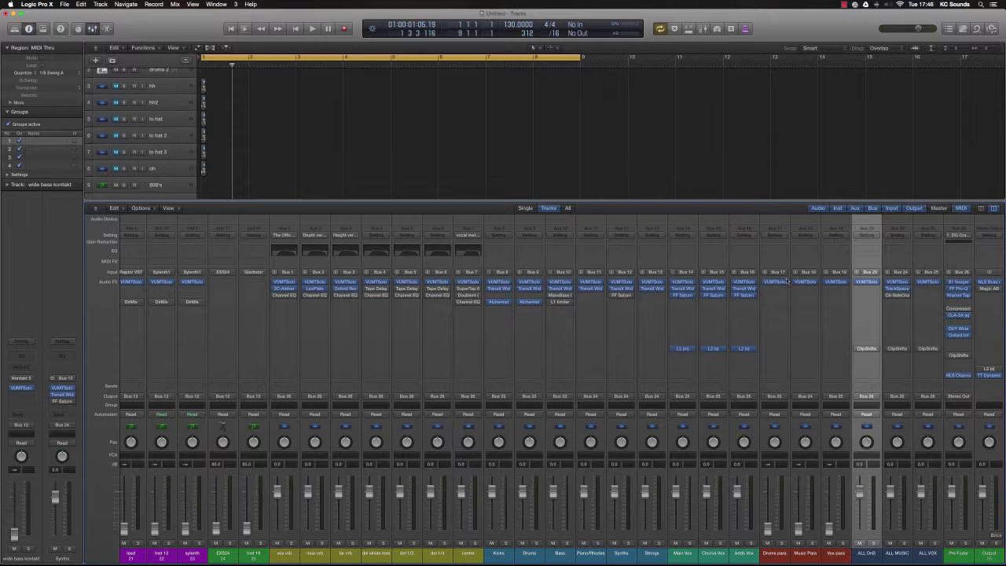
click(869, 291)
mouse_move(876, 324)
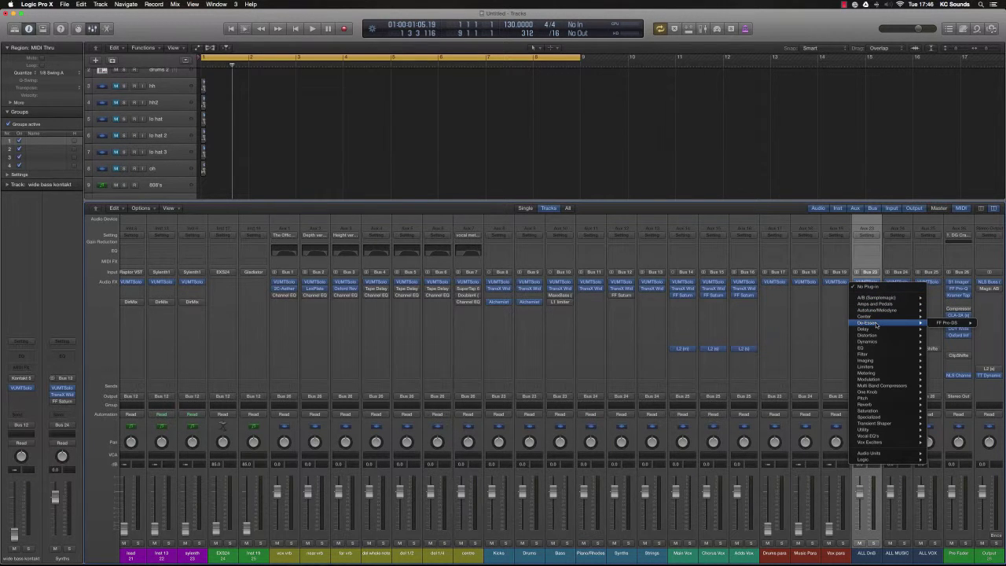
click(840, 328)
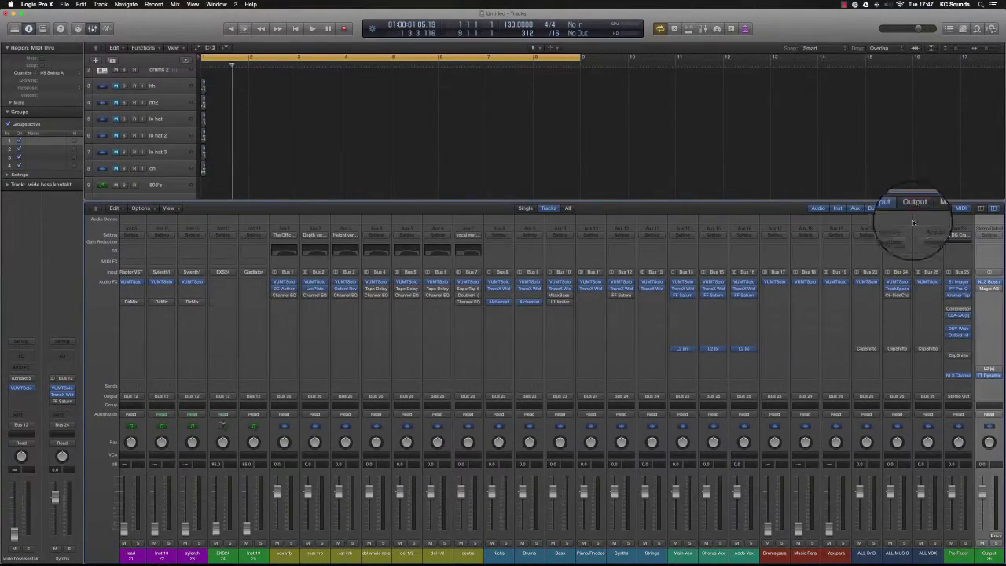
Rename the drums1 mixer channel as kicks and the Aux 20 channel as snare
scroll(902, 279, right, 1)
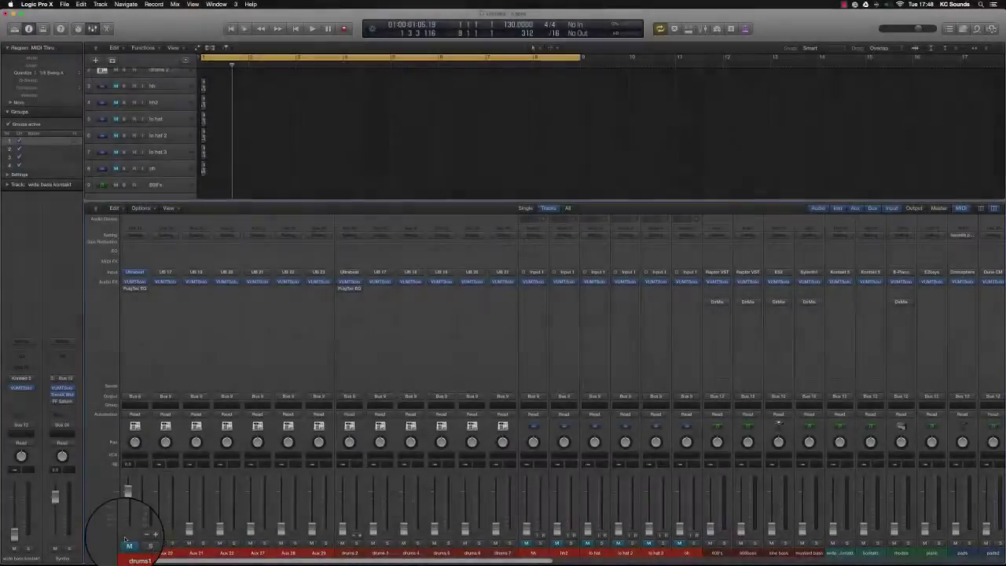
double_click(133, 553)
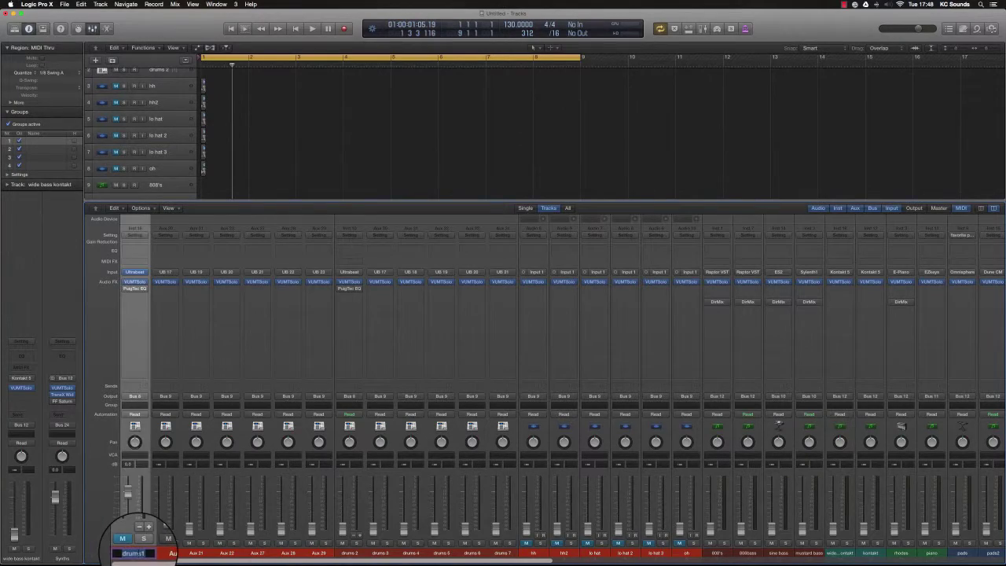
text(ki)
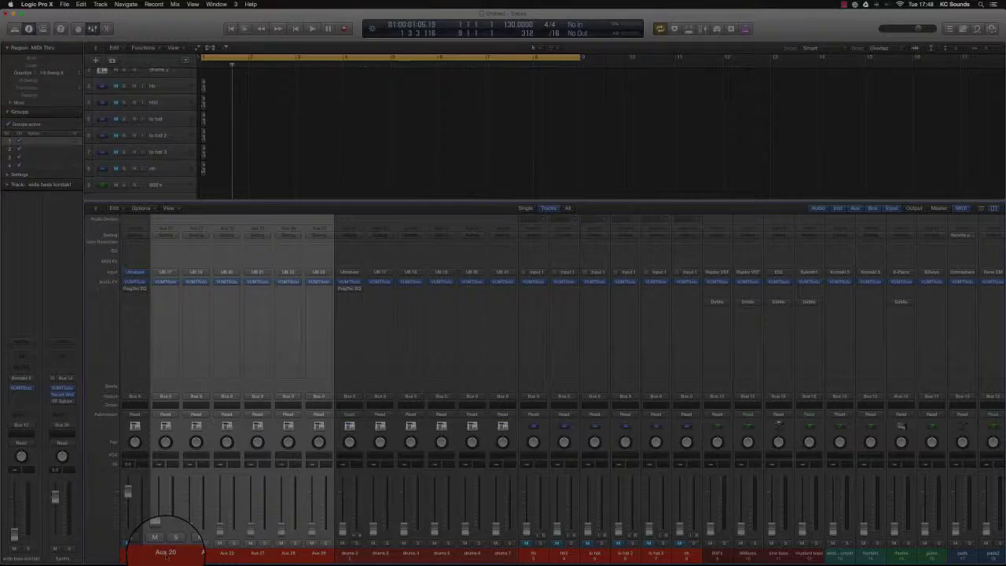
double_click(166, 554)
click(141, 554)
click(164, 557)
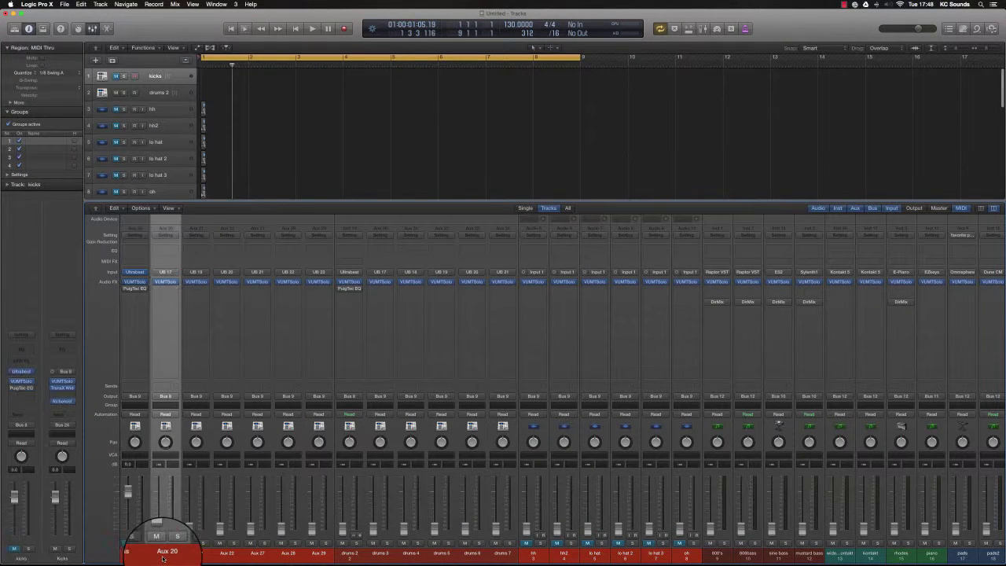
text(snare)
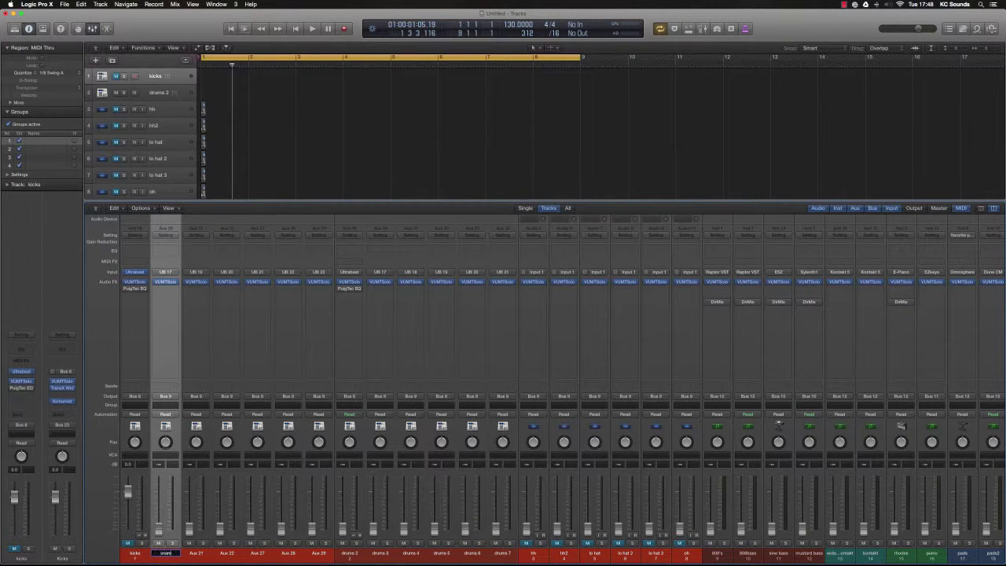
Rename the Aux 21 channel as clap and the Aux 22 channel as hh
double_click(197, 553)
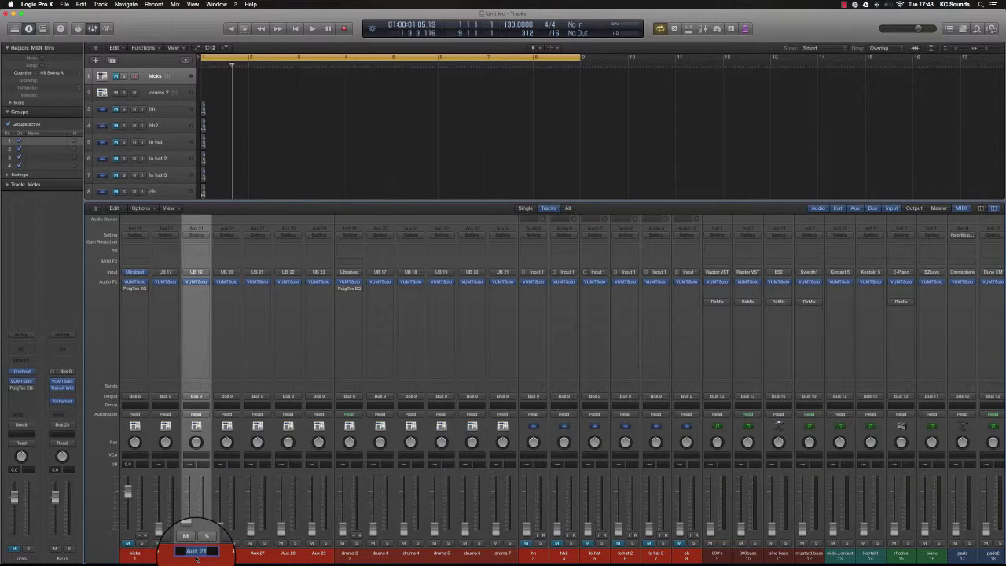
text(clap)
key(Tab)
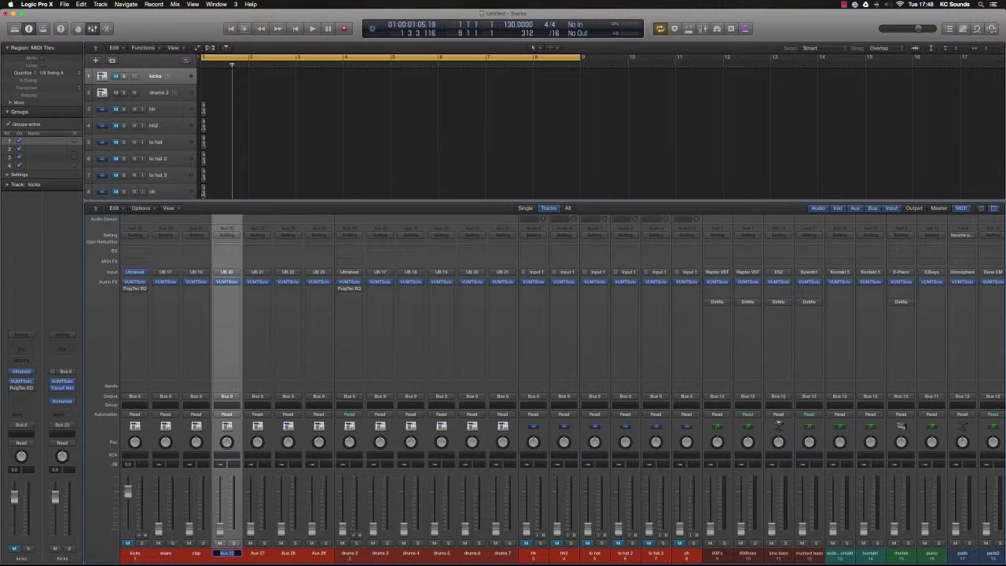
text(hh)
key(Tab)
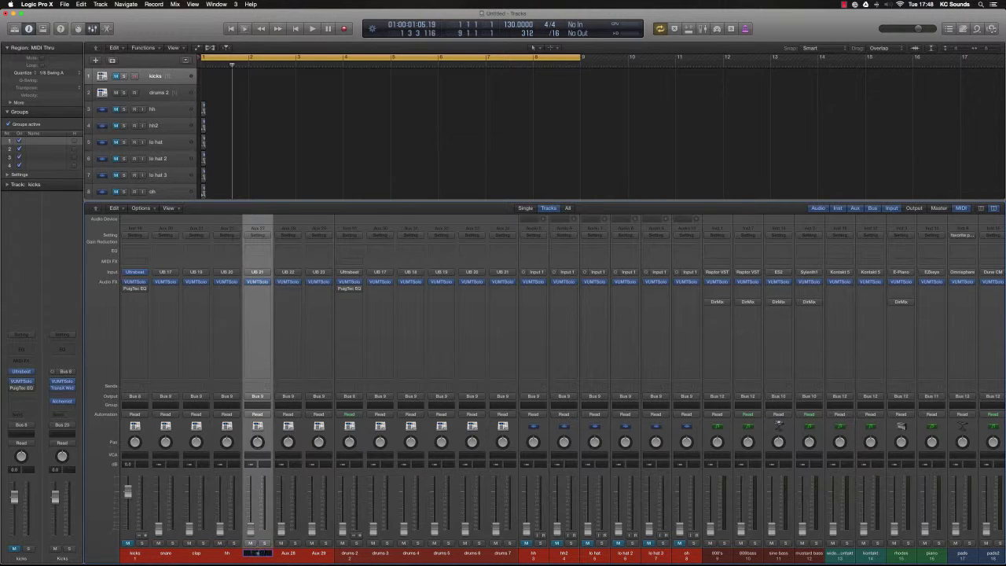
Rename the Aux 27, Aux 28 and Aux 29 channels as oh, sh and toms
key(Tab)
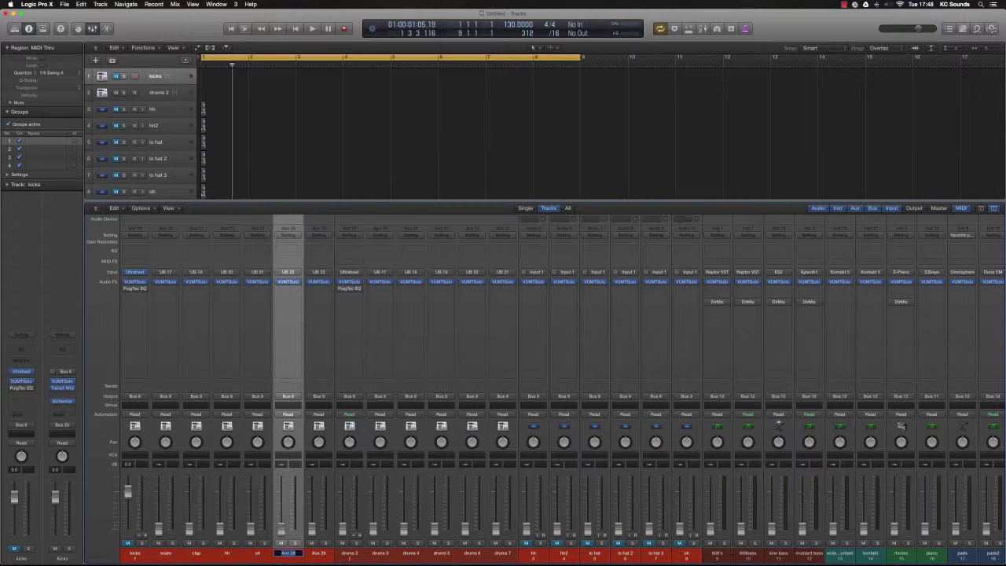
text(sh)
key(Tab)
key(Tab)
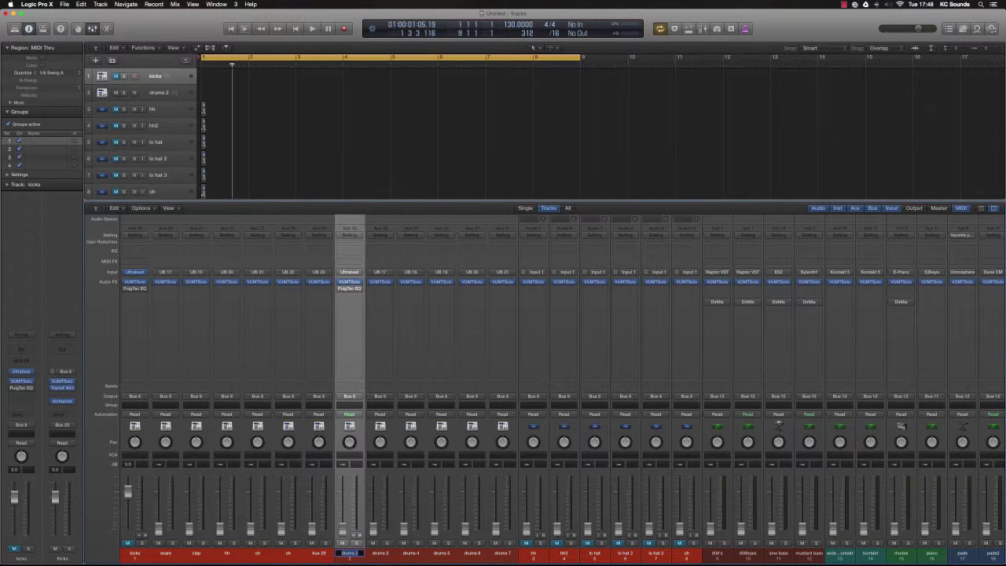
key(shift+Tab)
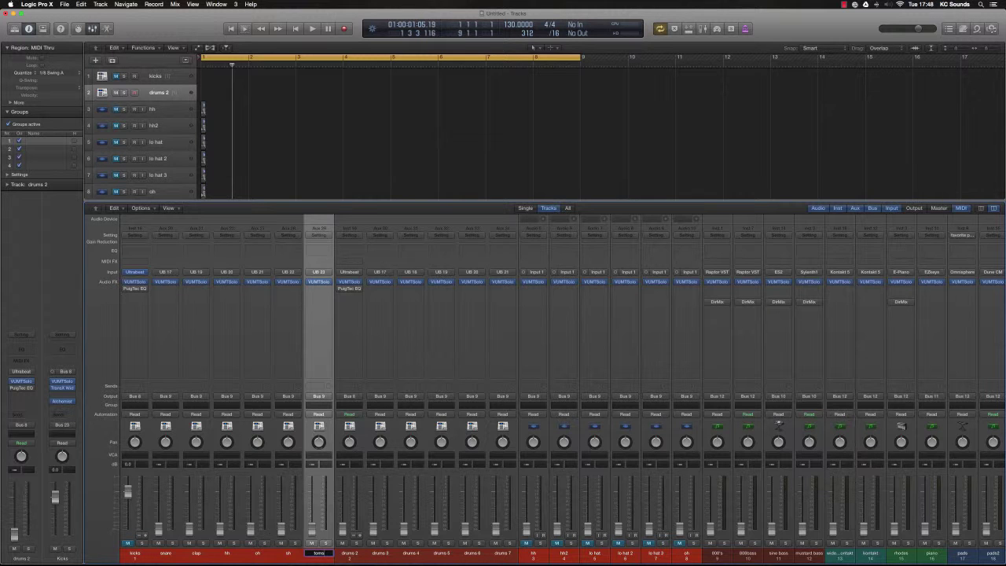
click(353, 554)
Select the channels from toms back to snare, trace their output to the Drums bus and check that bus's input and plug-ins
drag(323, 554, 166, 555)
double_click(167, 397)
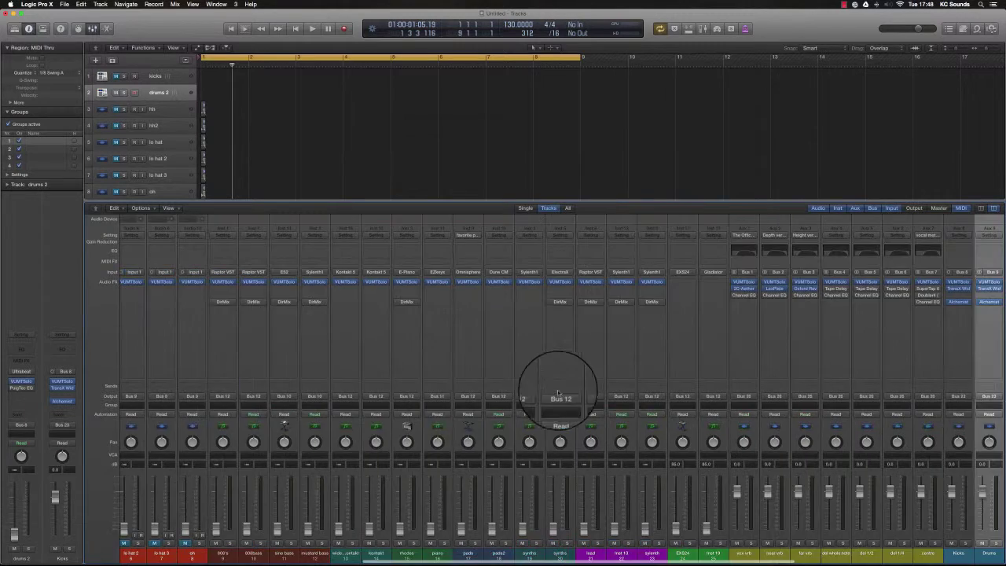
scroll(557, 392, right, 5)
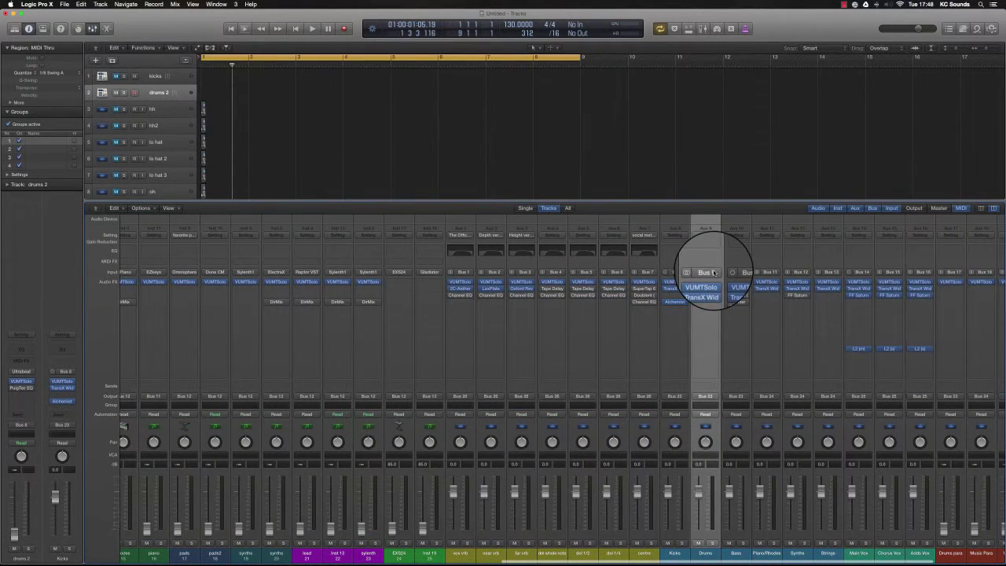
click(713, 271)
click(723, 310)
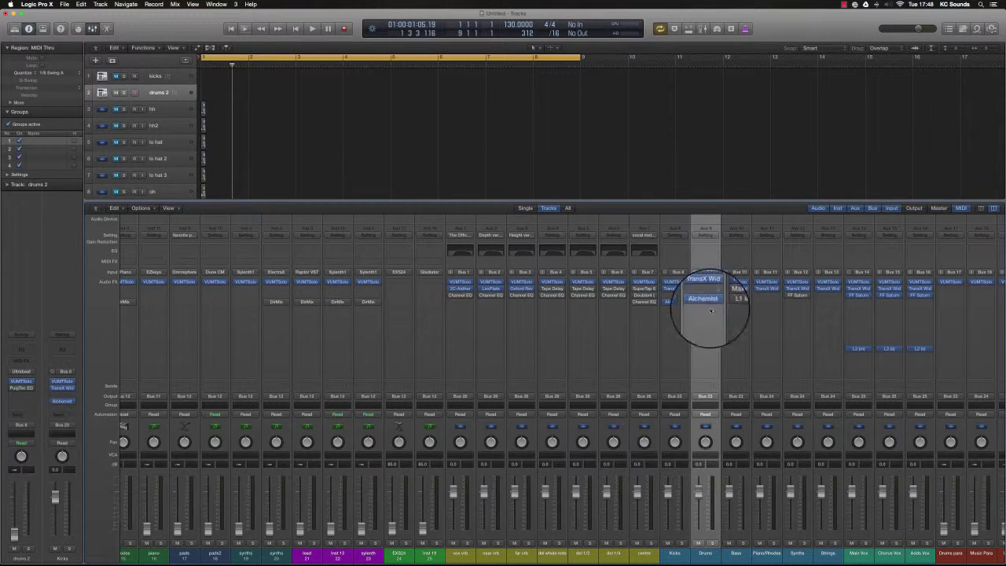
scroll(704, 315, down, 1)
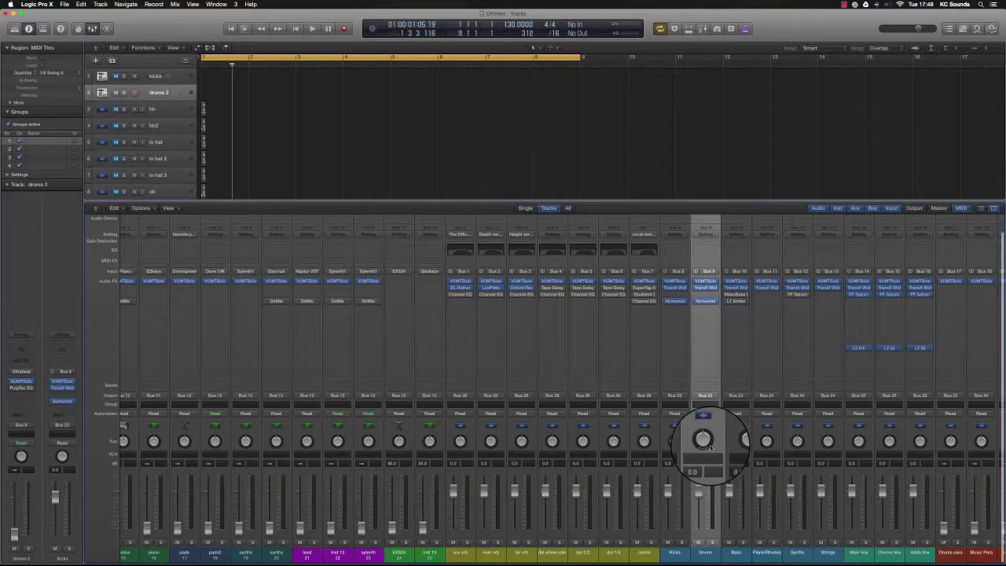
Select the first kit's mixer channels from snare to toms, followed by the drums 2 channel alone
scroll(705, 511, left, 10)
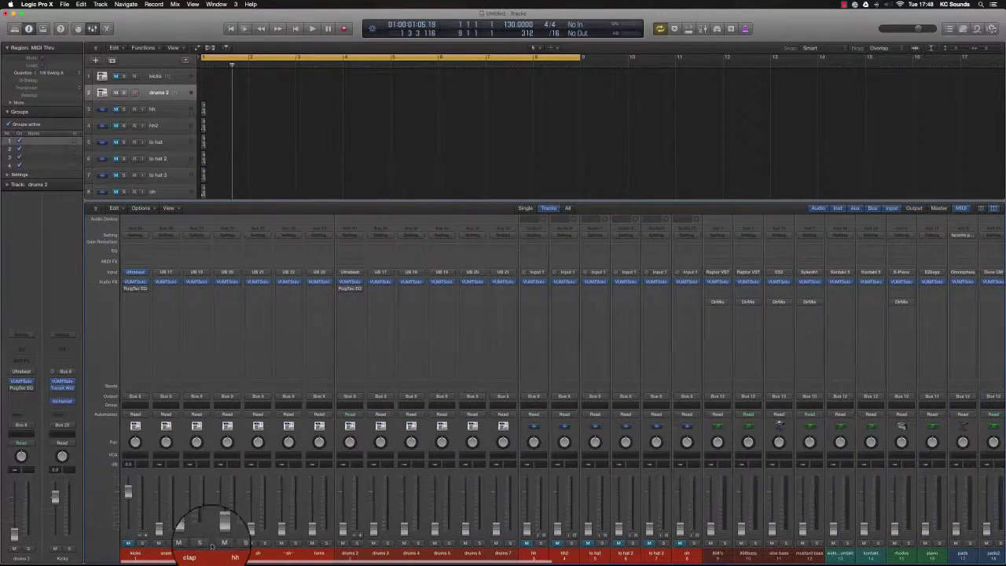
drag(168, 554, 321, 555)
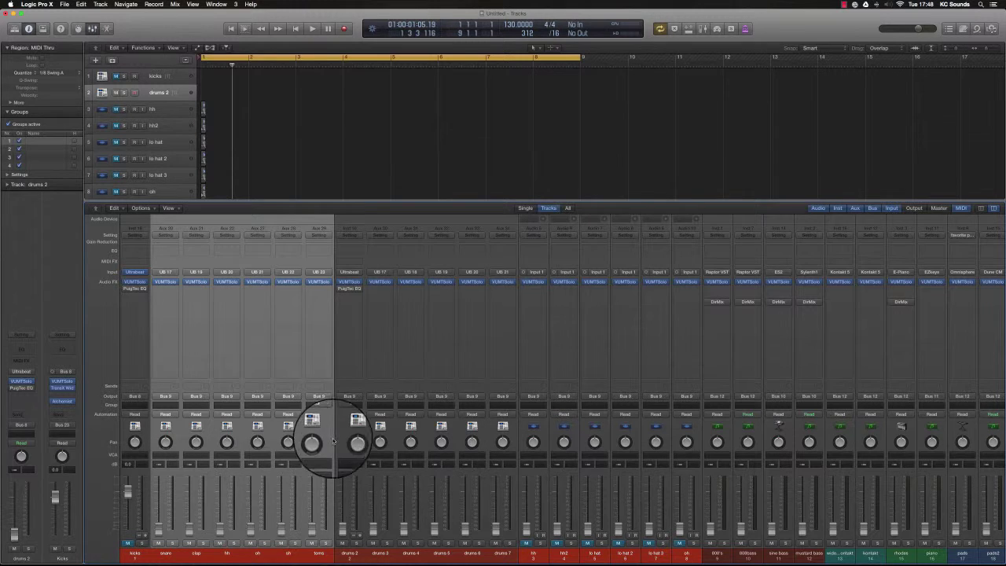
click(351, 555)
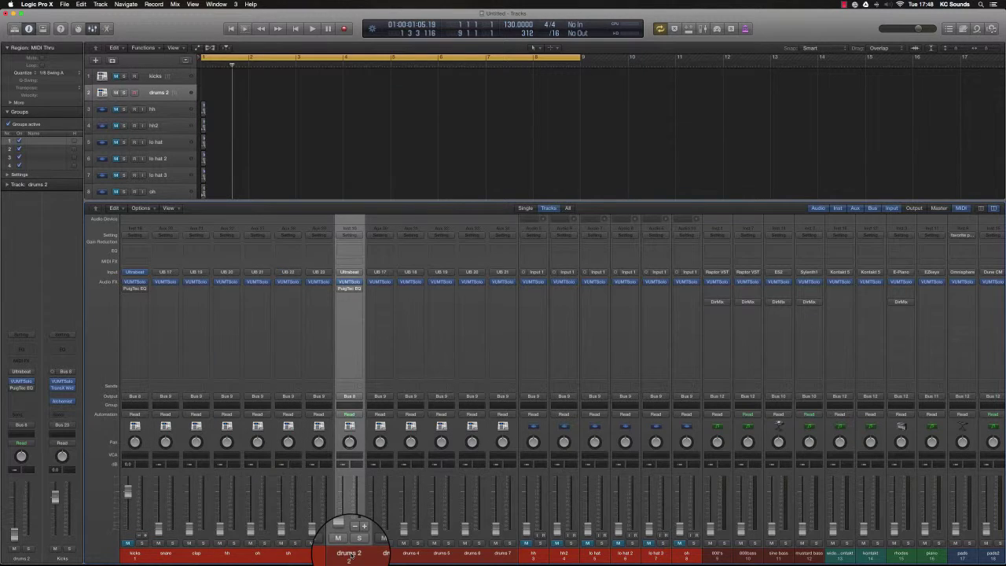
Select the channels from drums 7 back to drums 3, and after them the first kit's channels from kicks to toms
scroll(338, 412, right, 4)
scroll(336, 412, right, 3)
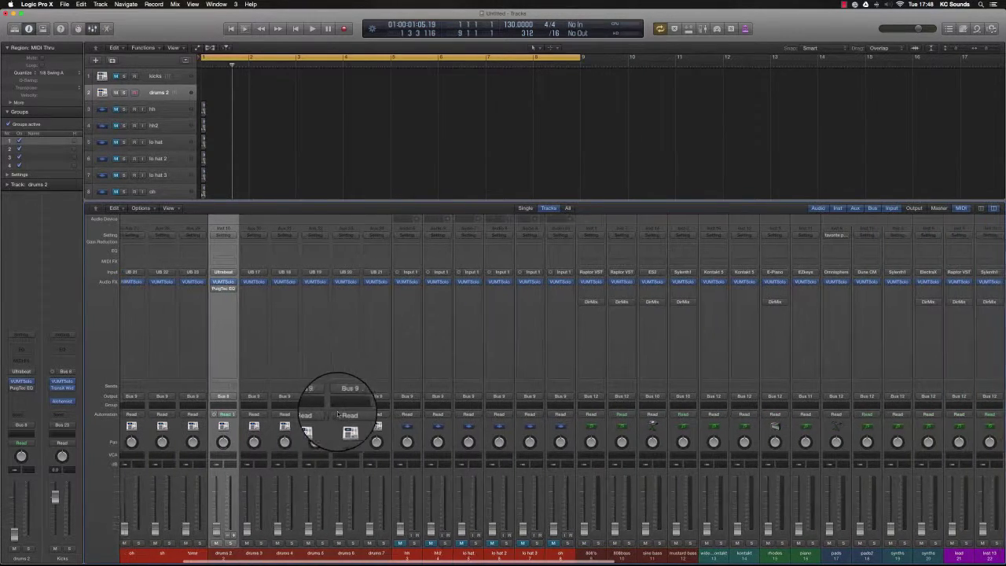
click(369, 553)
shift+click(245, 553)
scroll(248, 552, left, 5)
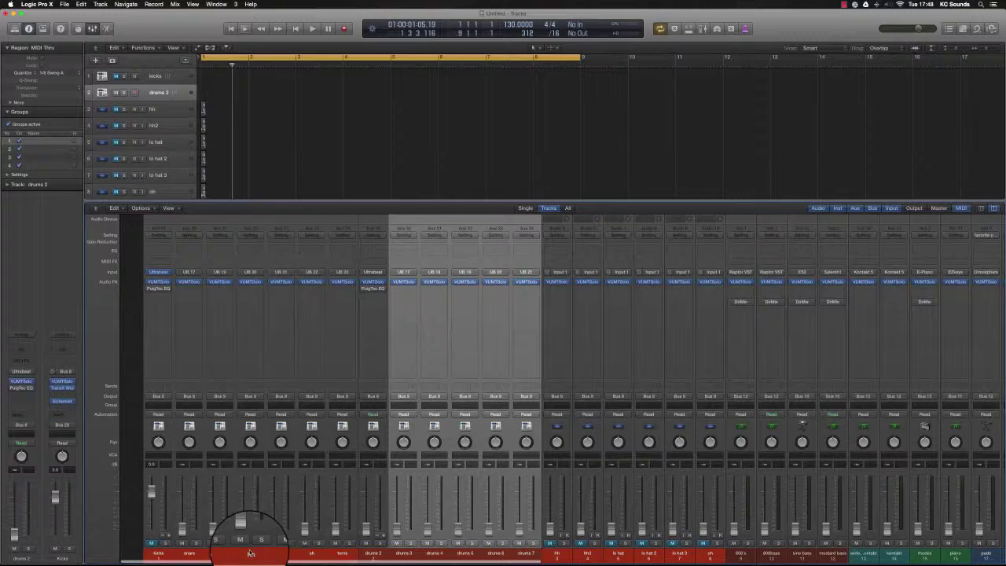
click(160, 555)
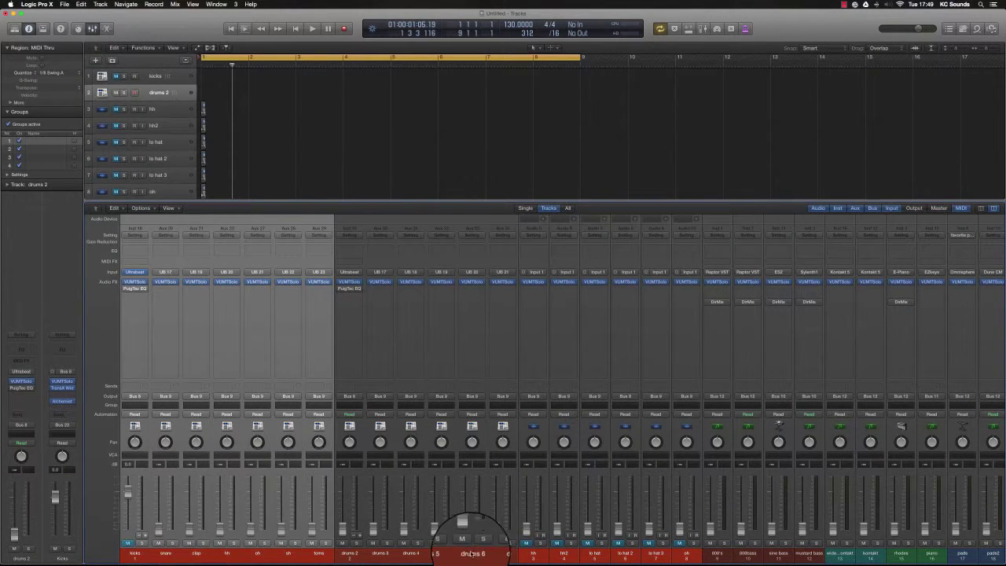
Select the audio drum channels from oh back to hh in the mixer
scroll(463, 550, right, 1)
scroll(460, 542, right, 4)
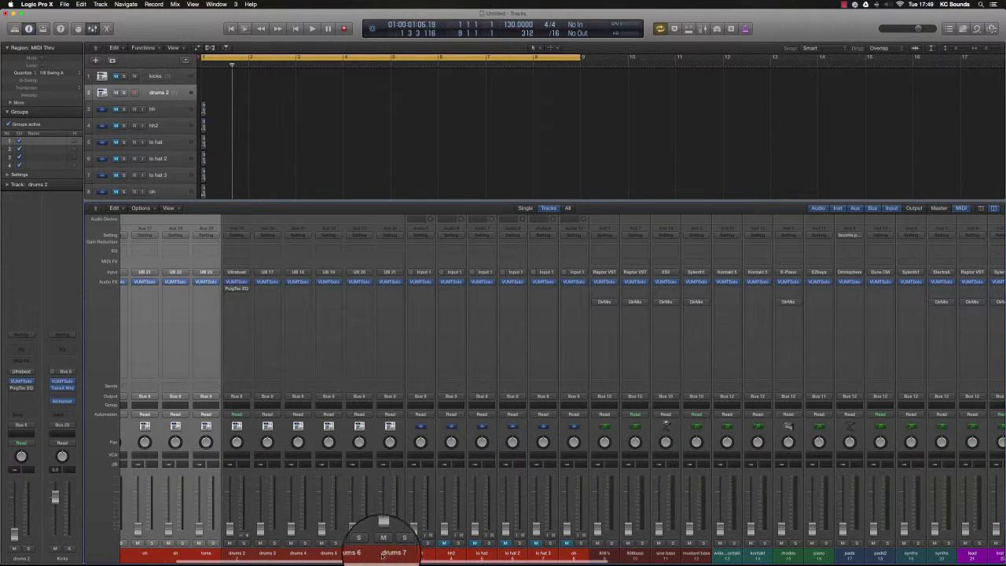
scroll(385, 555, right, 3)
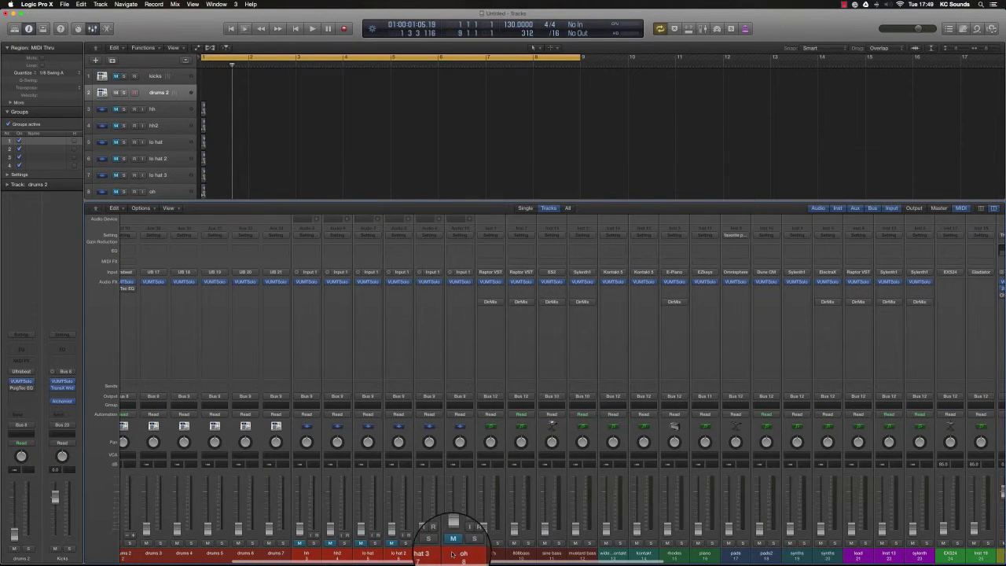
drag(462, 555, 308, 550)
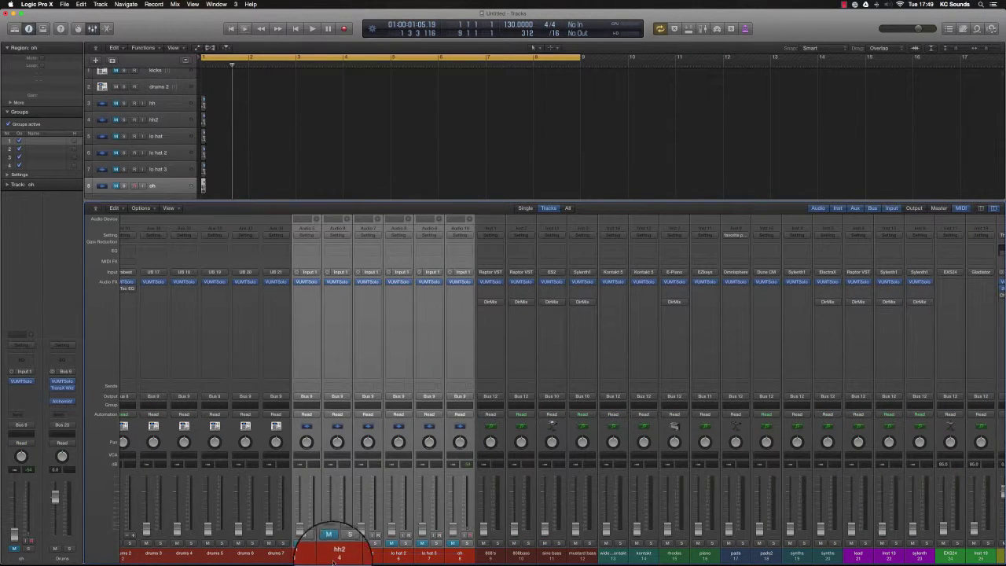
scroll(315, 122, down, 5)
scroll(315, 122, up, 6)
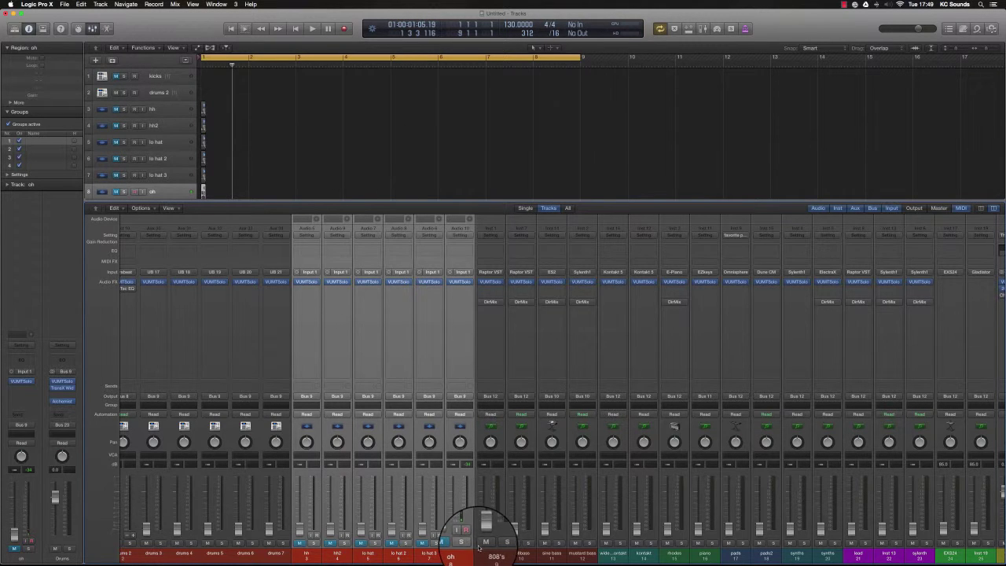
Select the four bass channels from 808's to mustard bass and route their output to Bus 10 (Bass)
click(496, 555)
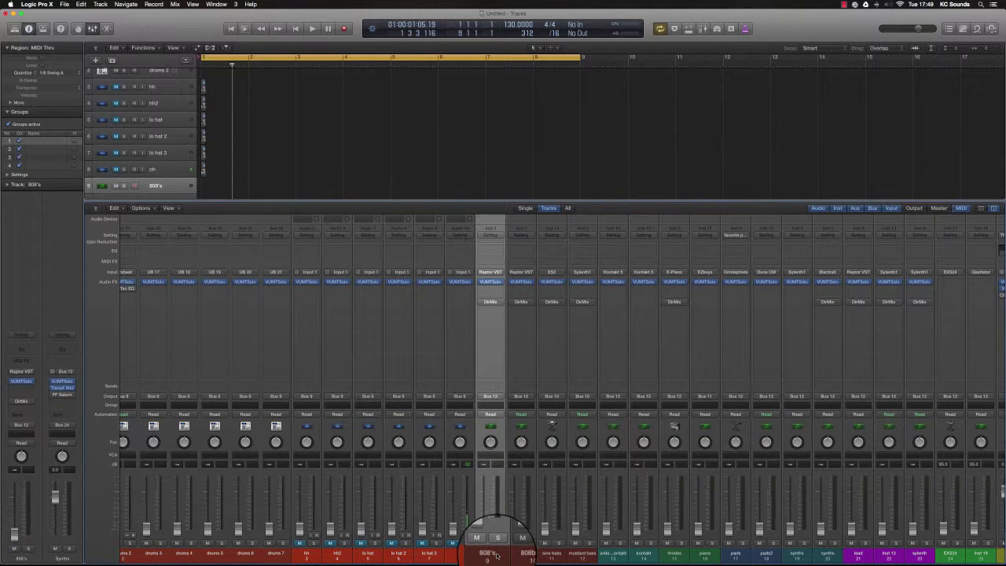
drag(490, 554, 582, 558)
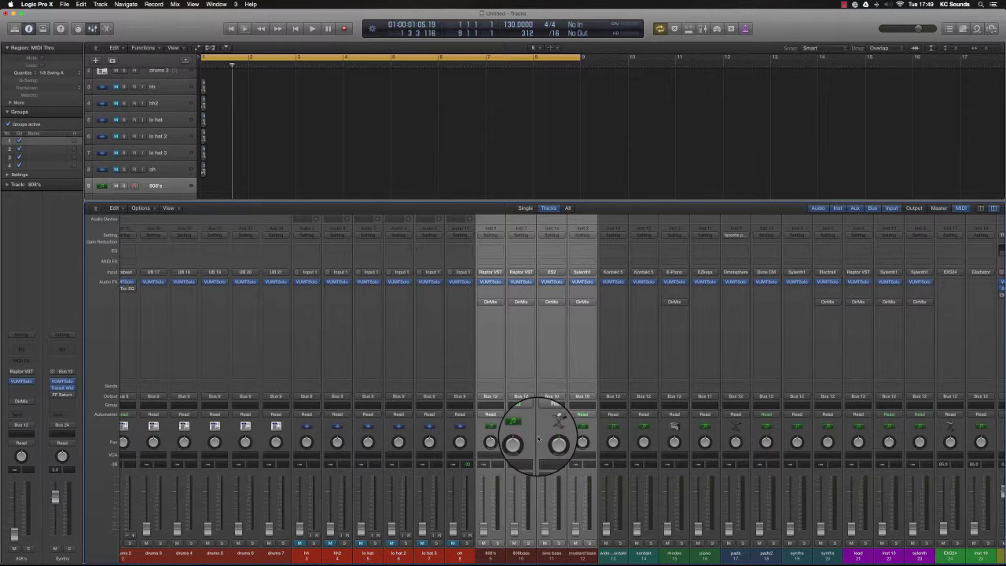
click(498, 399)
mouse_move(491, 424)
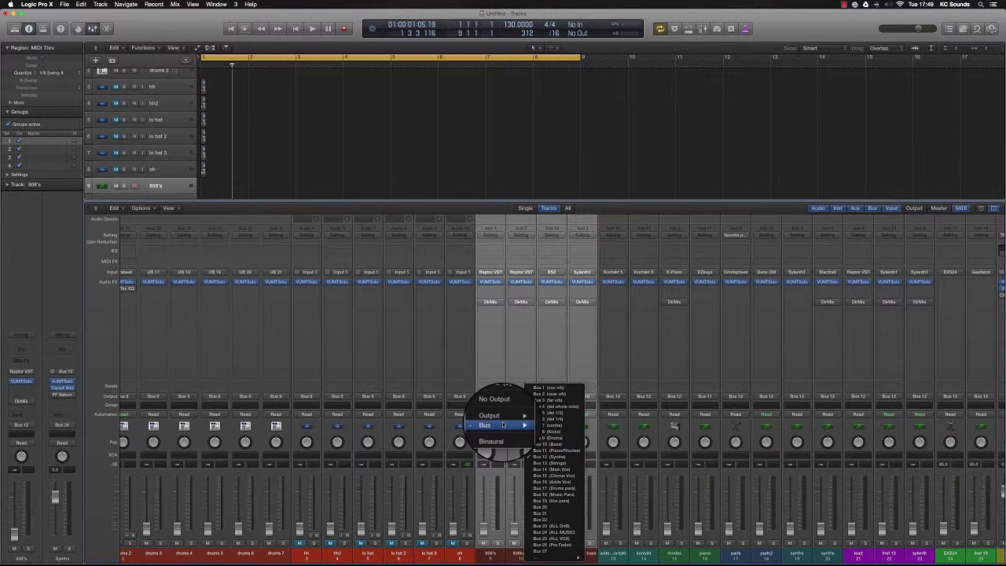
click(552, 444)
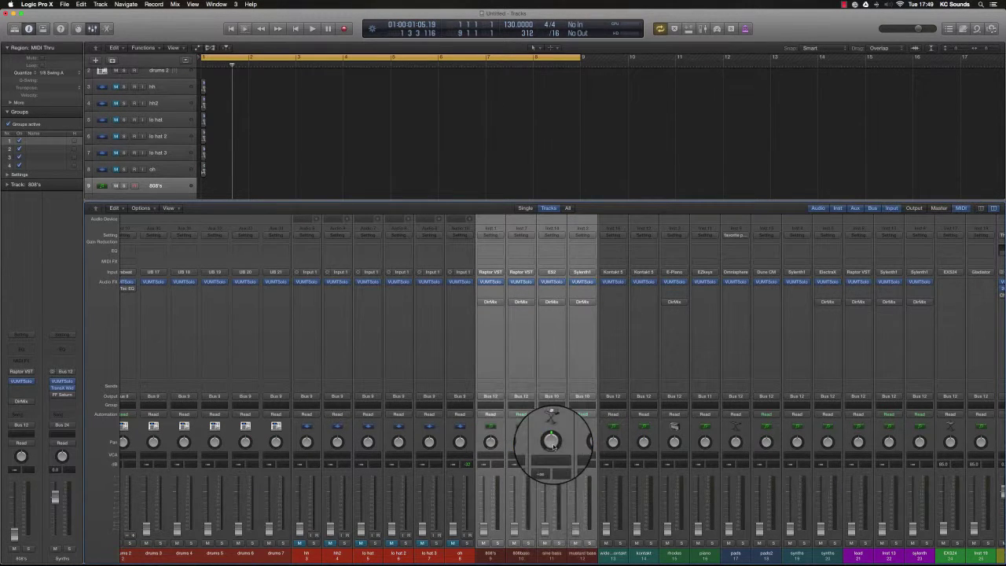
Check the Bass bus's plug-ins and trace its output to the ALL DnB bus, checking that bus's input
scroll(495, 385, right, 10)
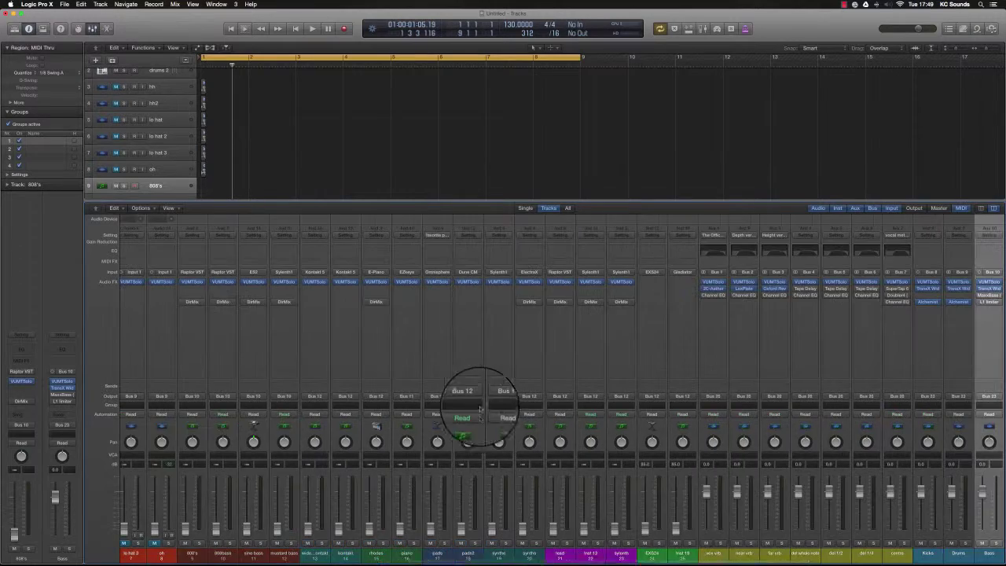
scroll(523, 415, right, 13)
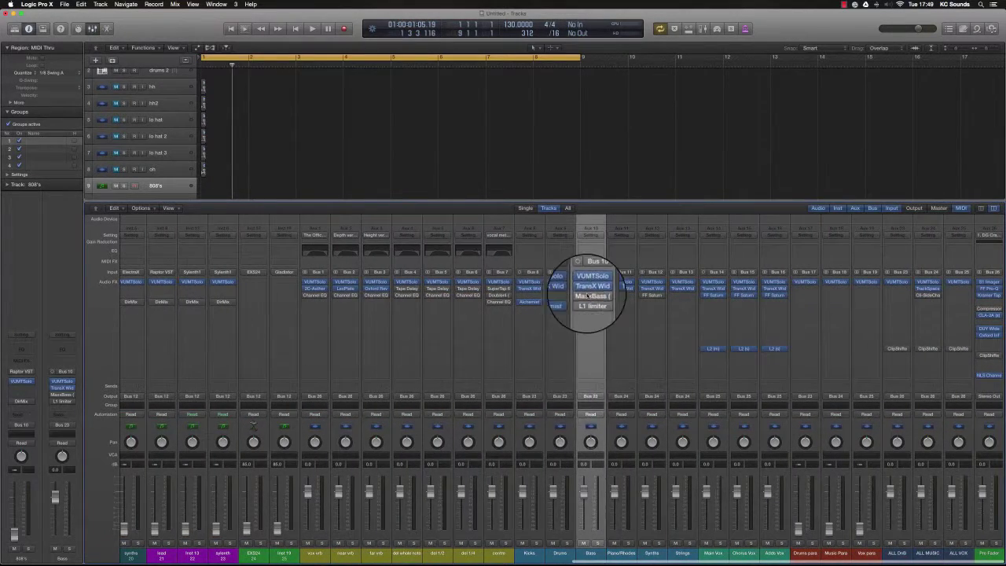
double_click(593, 398)
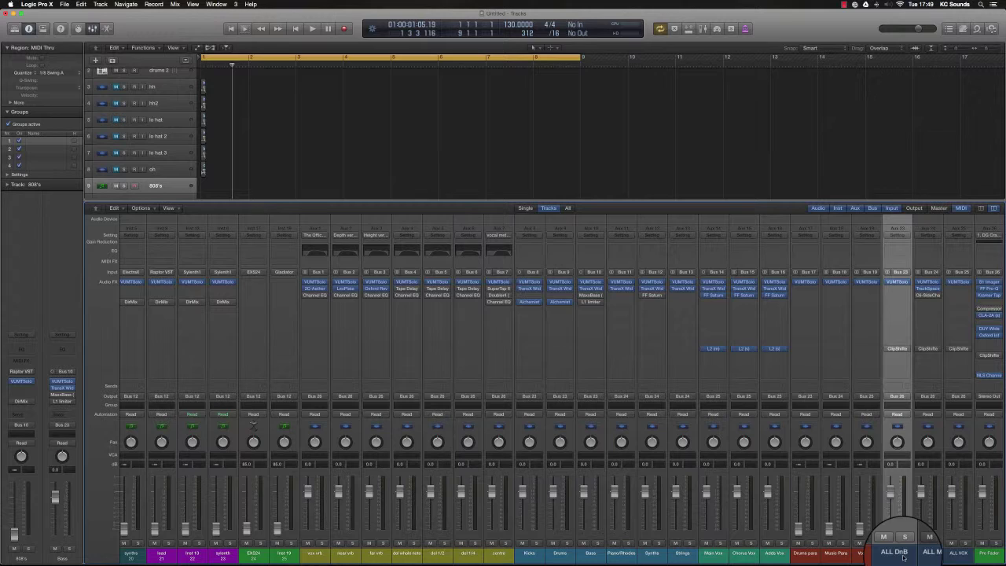
scroll(905, 430, left, 2)
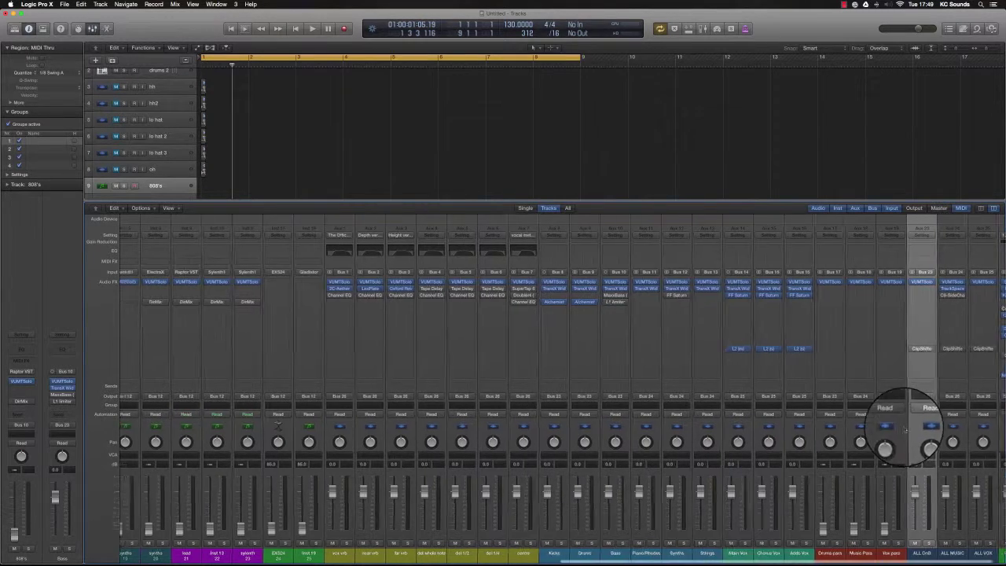
scroll(904, 429, left, 3)
scroll(900, 431, right, 5)
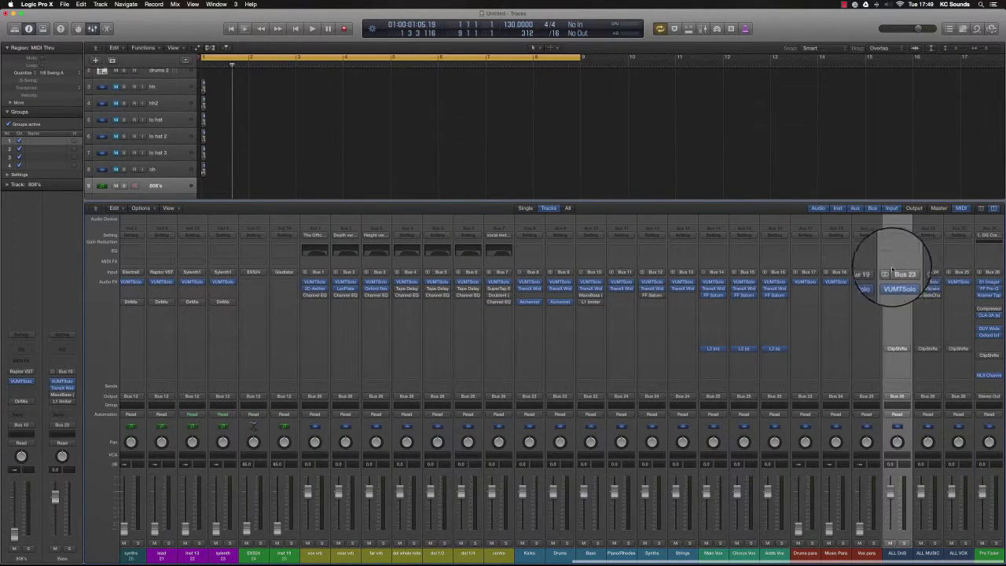
Select the instrument channels from wide bass kontakt to rhodes, followed by those from piano to pads2
scroll(897, 322, left, 20)
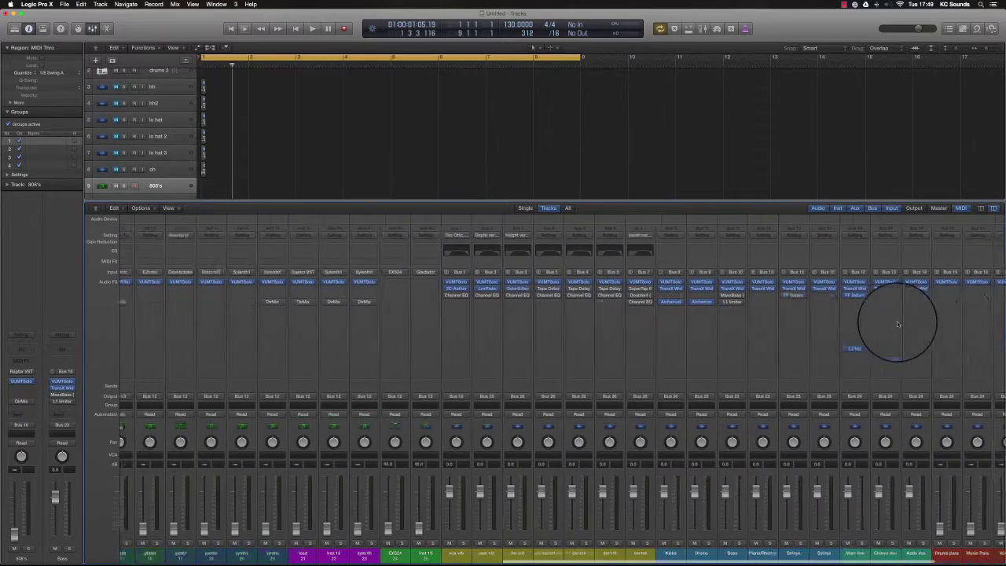
scroll(768, 327, left, 10)
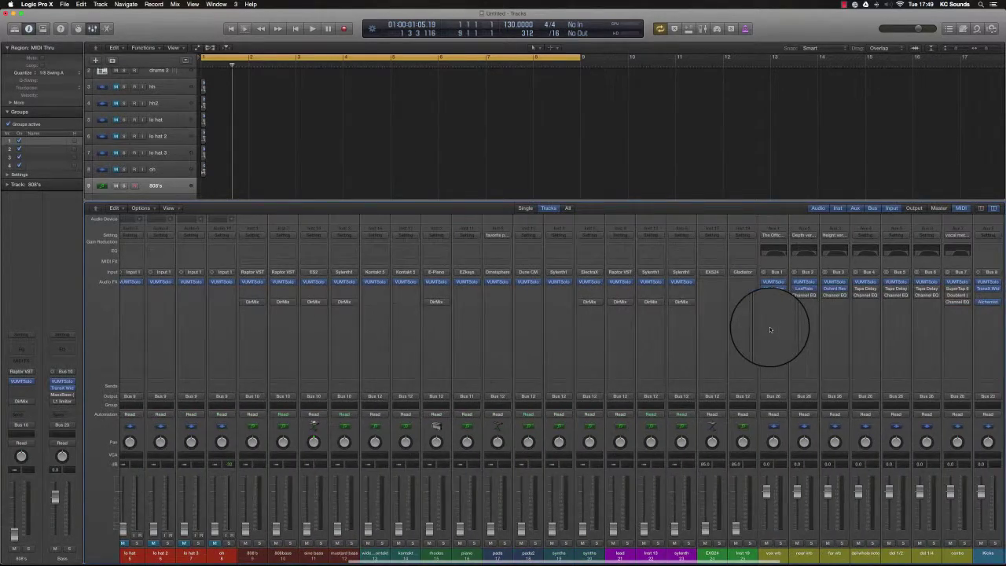
scroll(770, 330, left, 4)
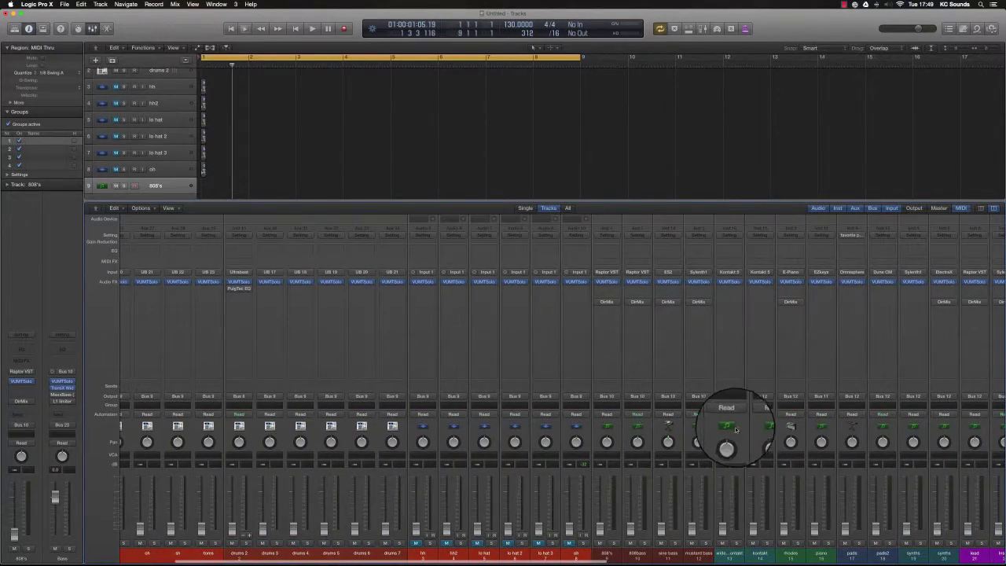
scroll(727, 517, right, 7)
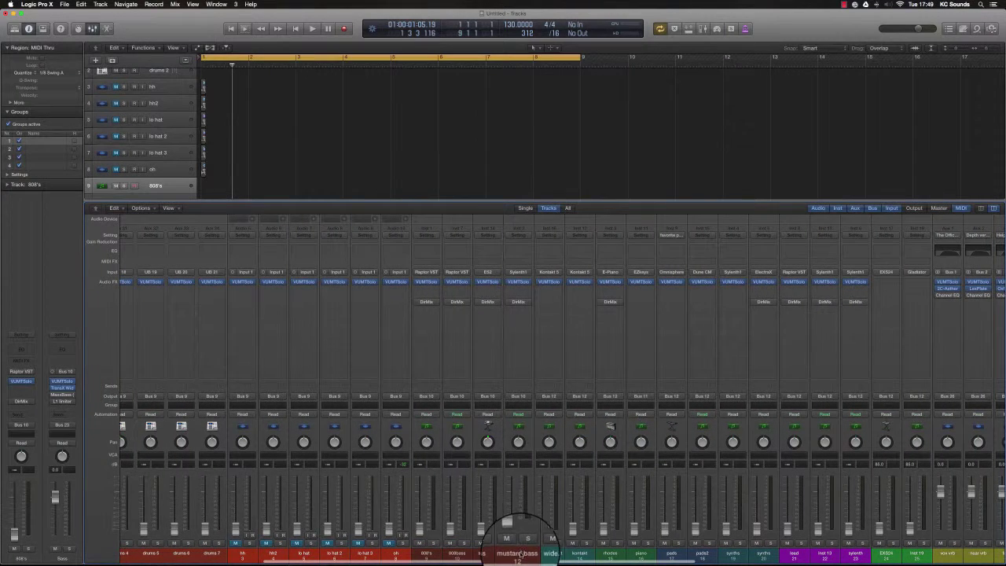
click(546, 550)
shift+click(614, 553)
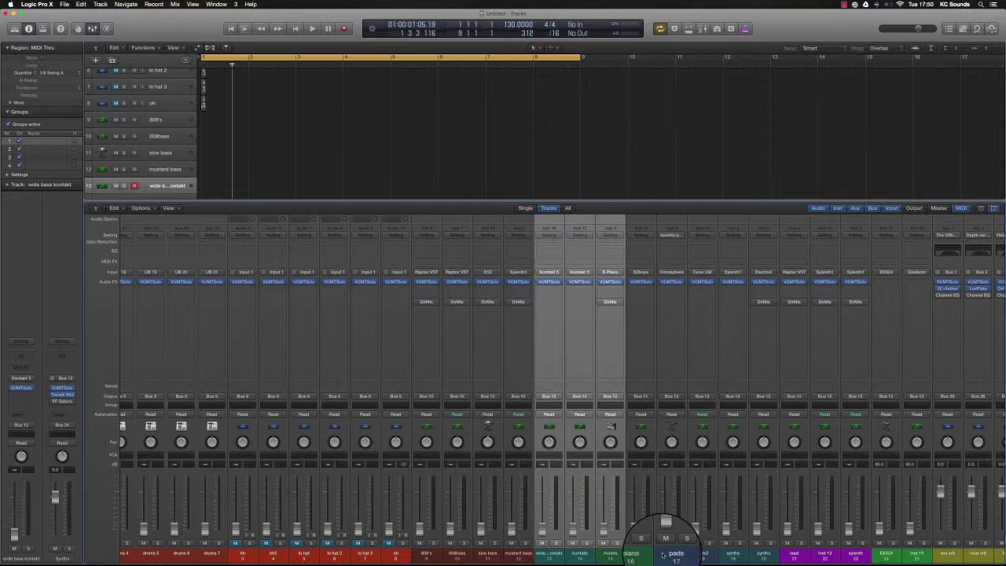
drag(652, 555, 699, 554)
scroll(691, 553, right, 1)
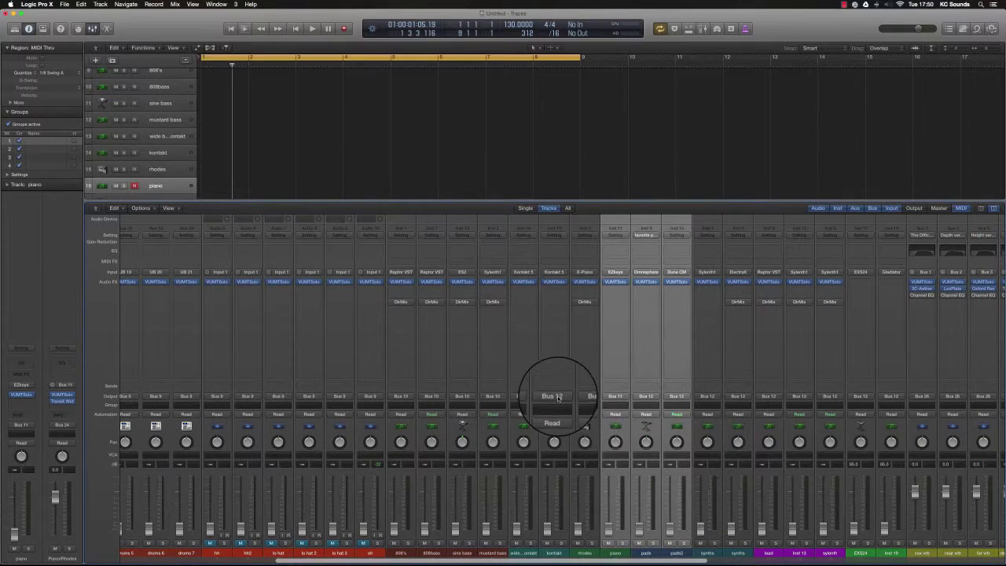
scroll(628, 448, right, 1)
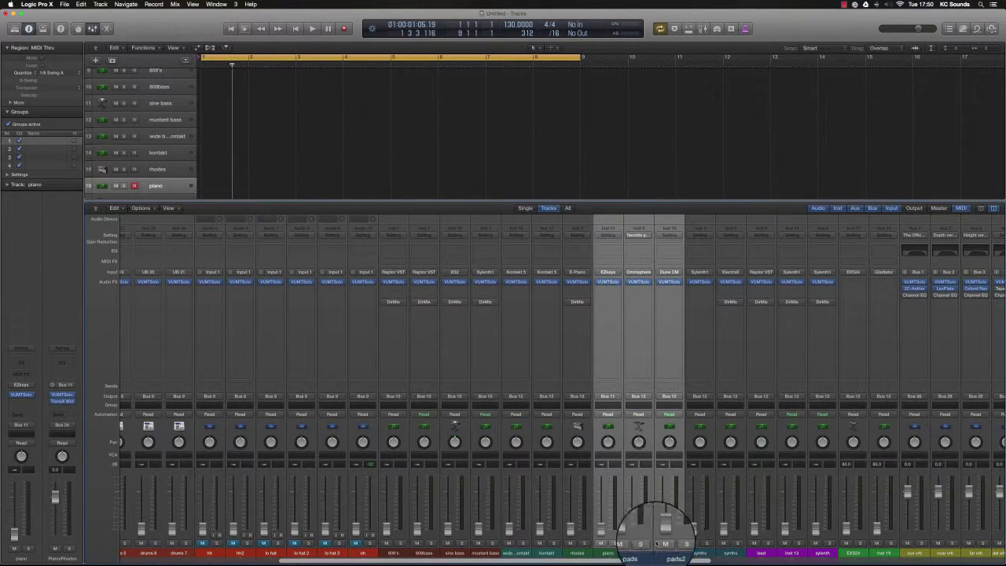
Trace the kontakt channel's output to the Synths bus and that bus's output to the ALL MUSIC bus
double_click(543, 397)
scroll(546, 404, right, 2)
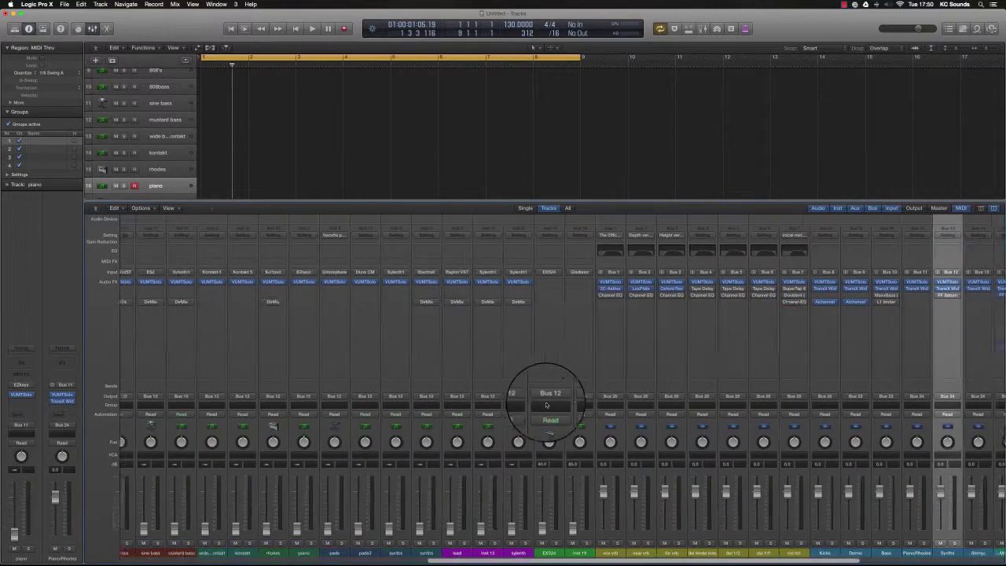
scroll(785, 416, right, 4)
scroll(822, 382, right, 2)
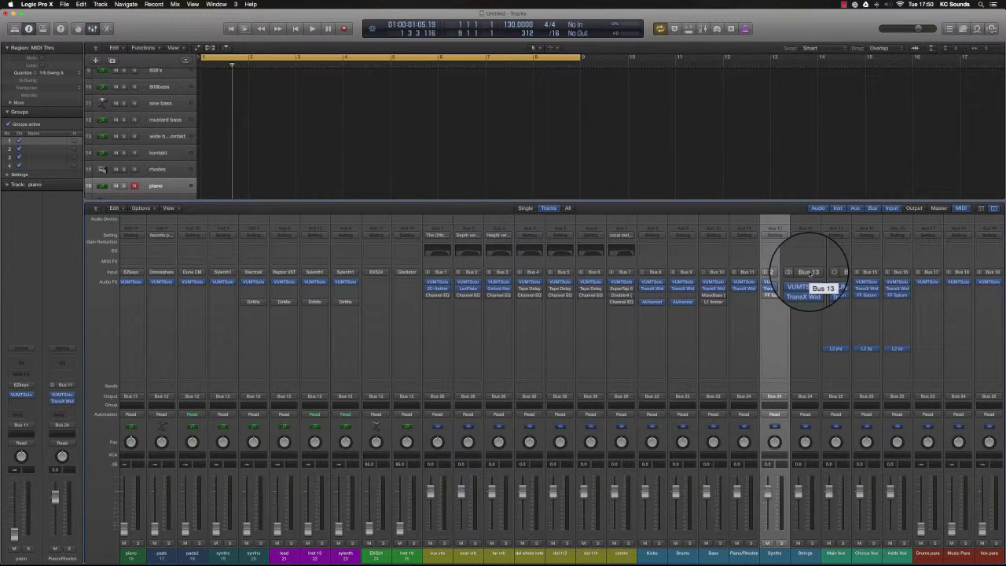
scroll(801, 397, right, 3)
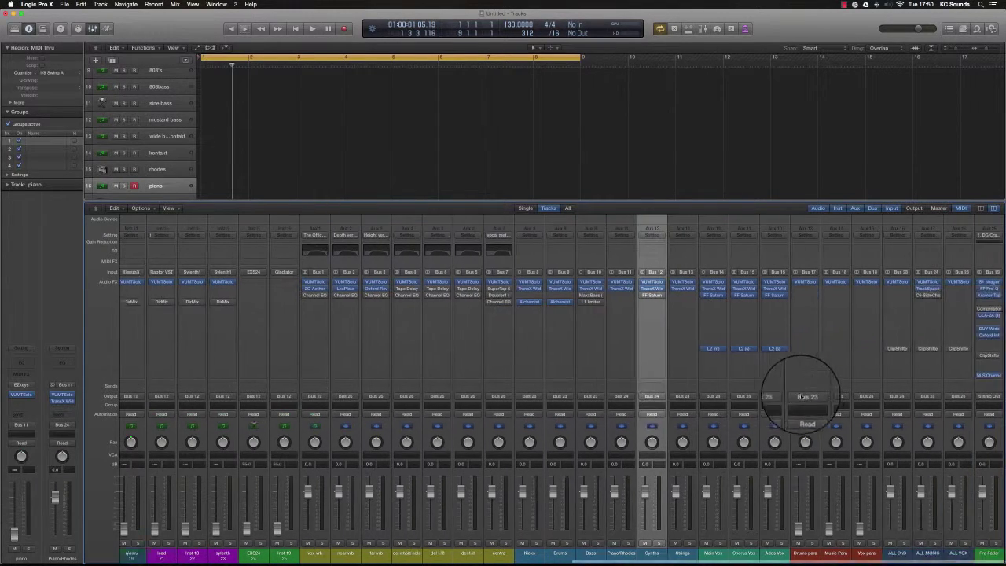
double_click(652, 396)
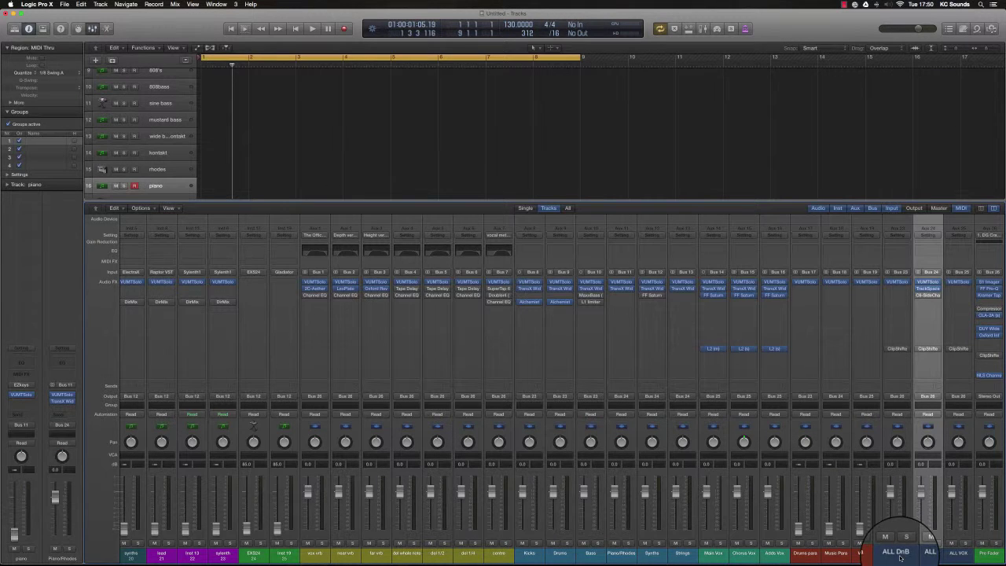
Select the three ALL group buses and match Kicks to Bass with ALL DnB and Piano/Rhodes to Strings with ALL MUSIC
drag(903, 555, 956, 555)
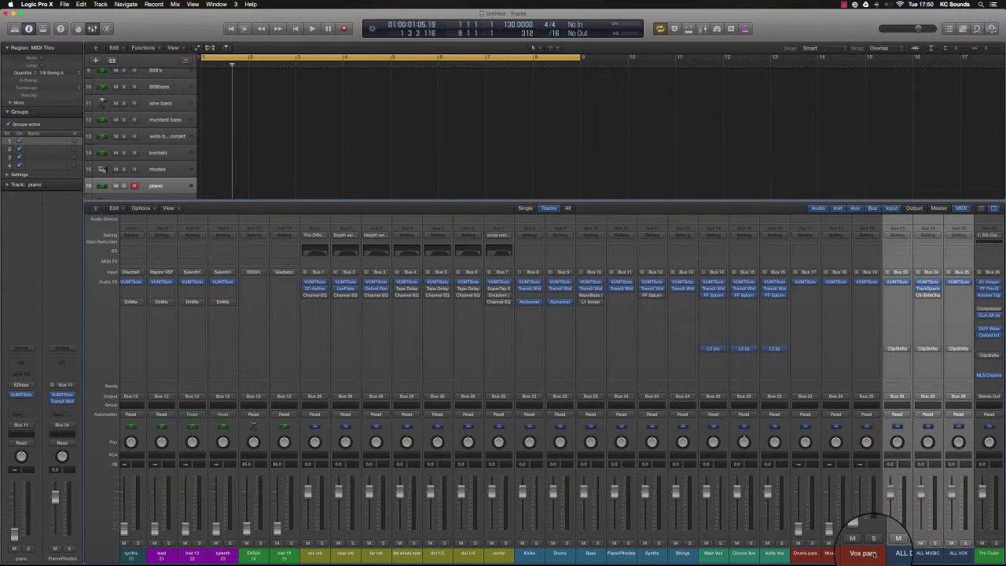
drag(529, 554, 586, 554)
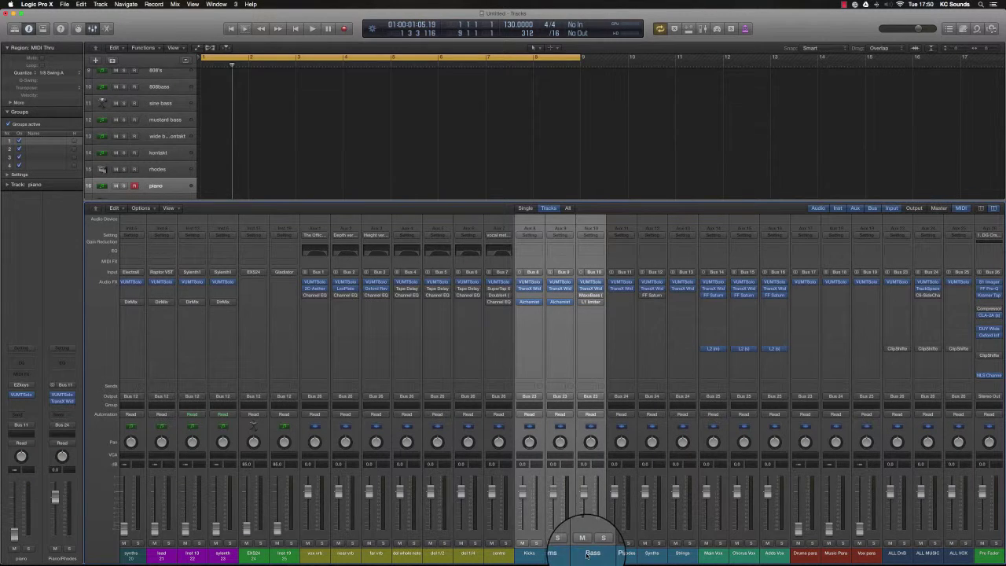
click(900, 554)
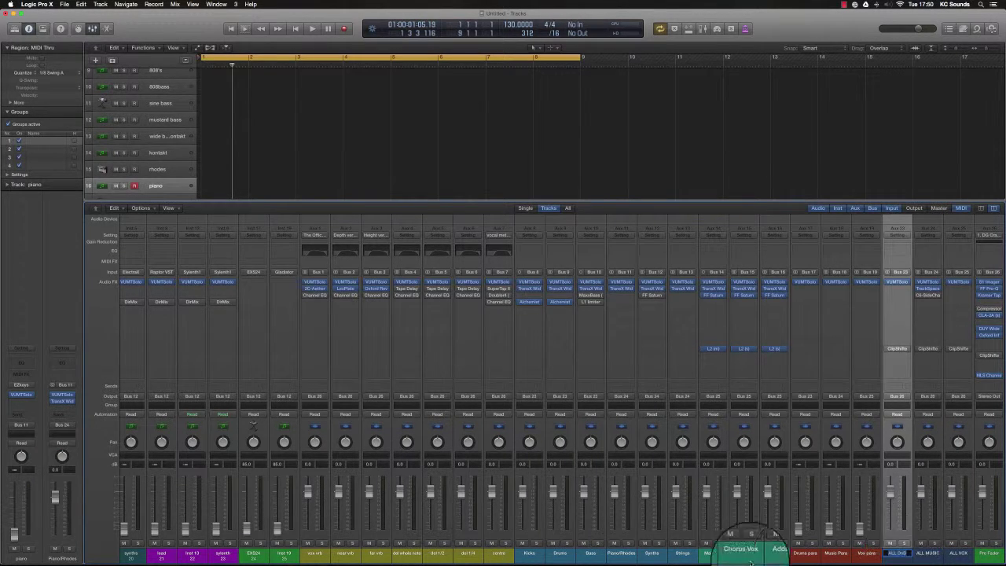
drag(633, 554, 680, 554)
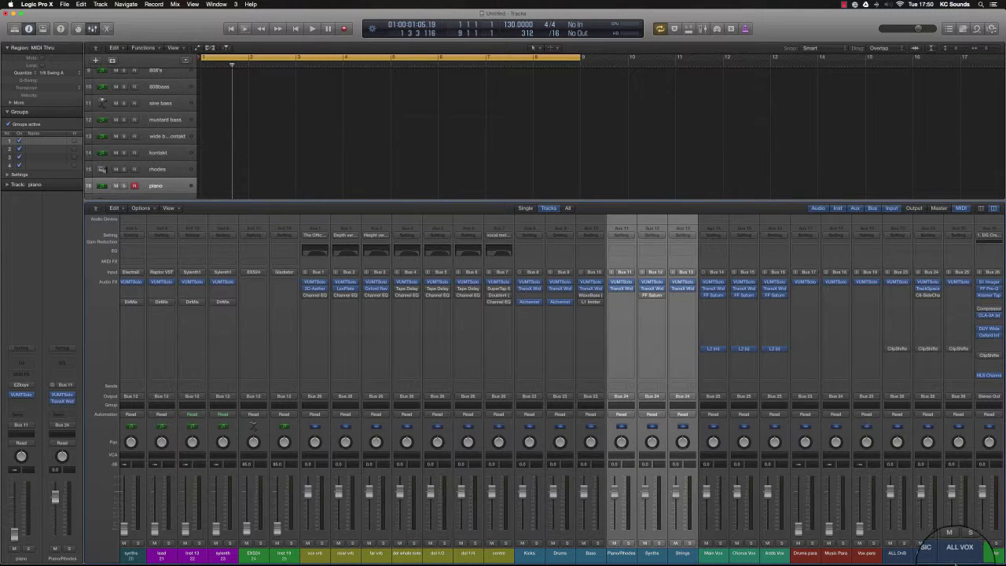
click(925, 550)
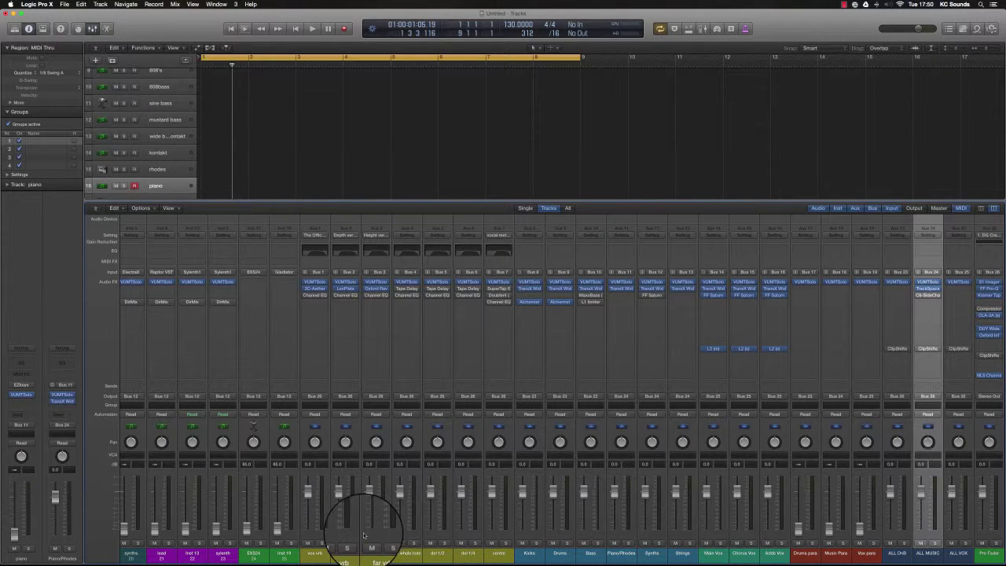
Check the Main Vox bus's input, then select the Main Vox, Chorus Vox and Adds Vox buses
scroll(369, 518, left, 1)
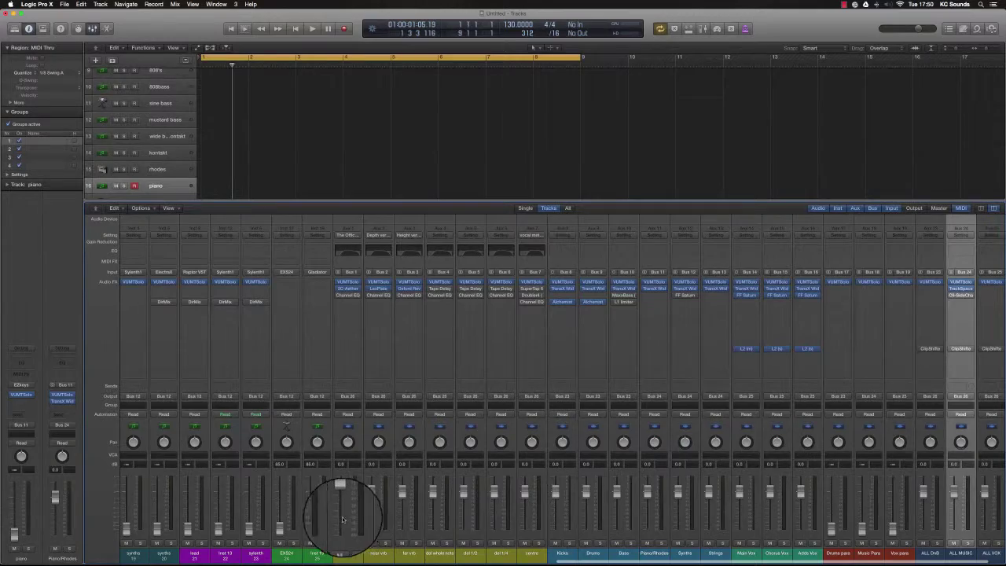
scroll(306, 519, right, 1)
scroll(243, 523, right, 3)
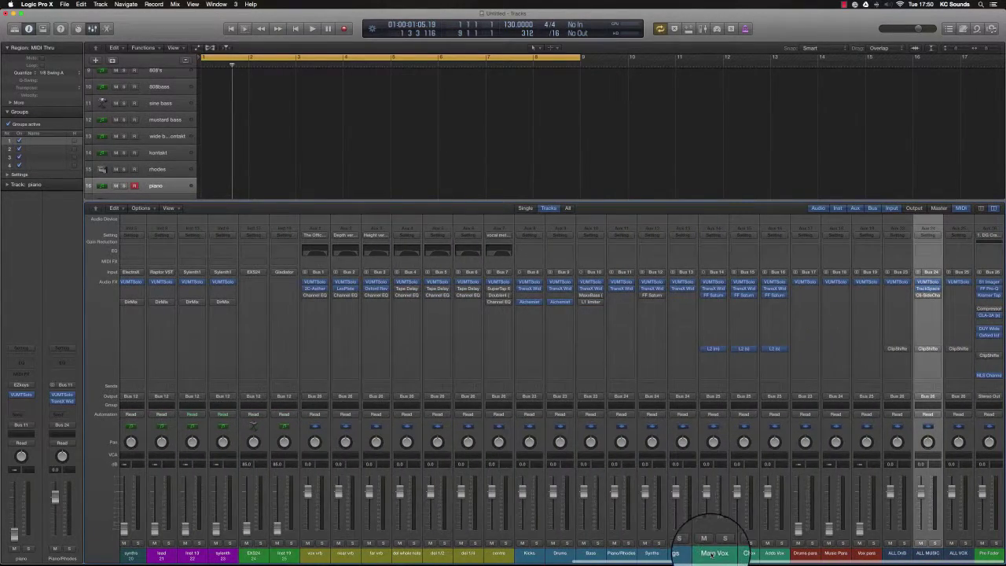
click(711, 541)
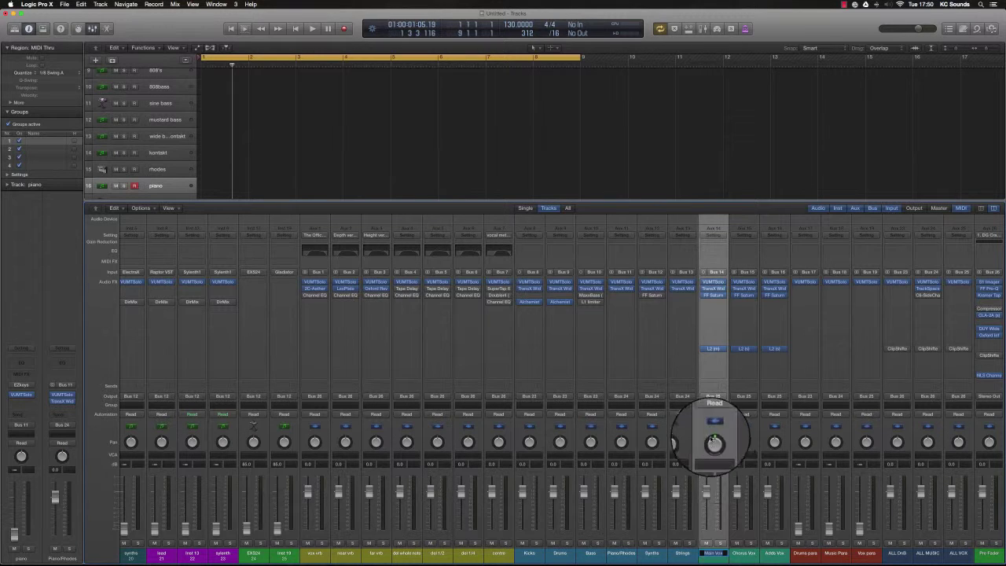
click(715, 275)
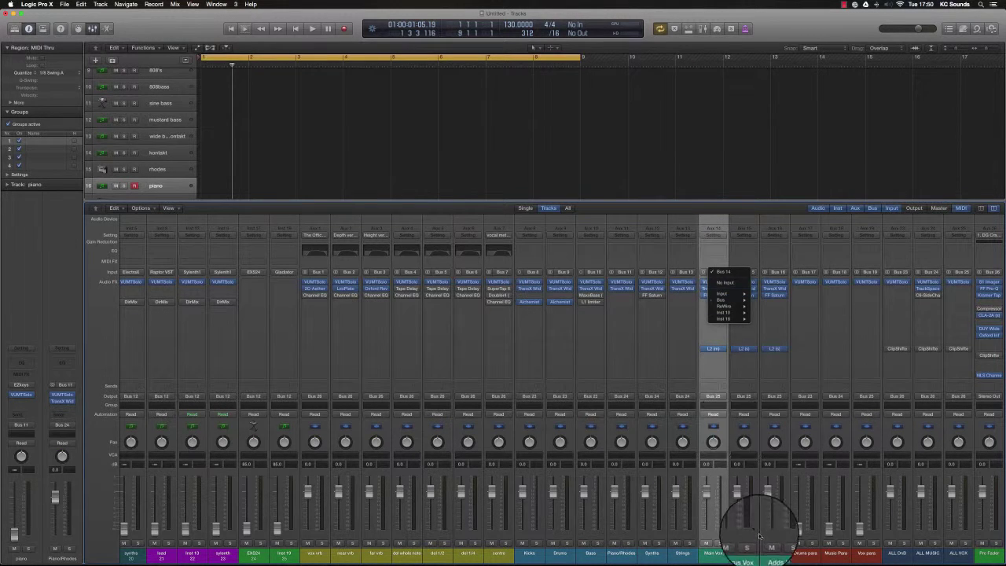
click(741, 554)
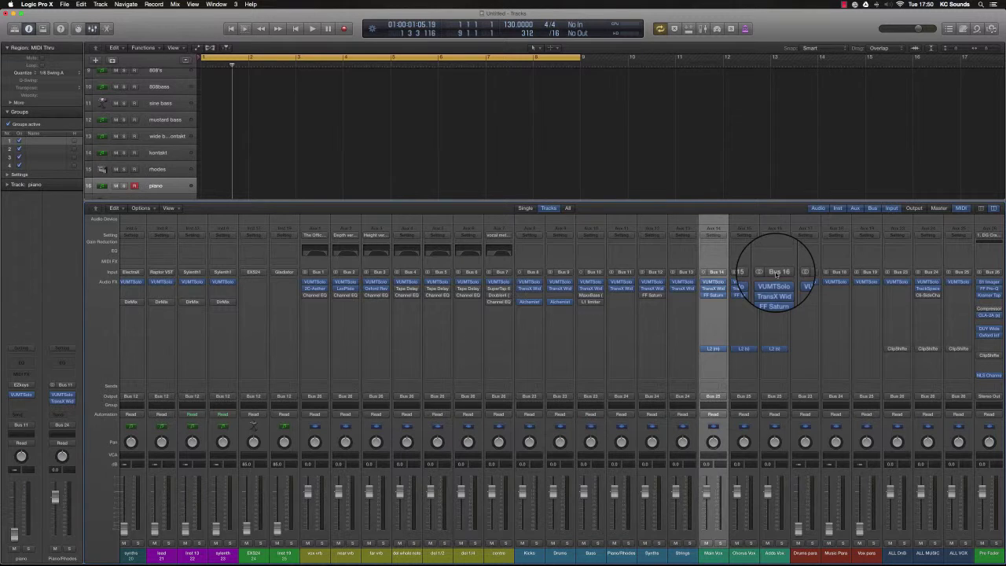
drag(774, 552, 716, 552)
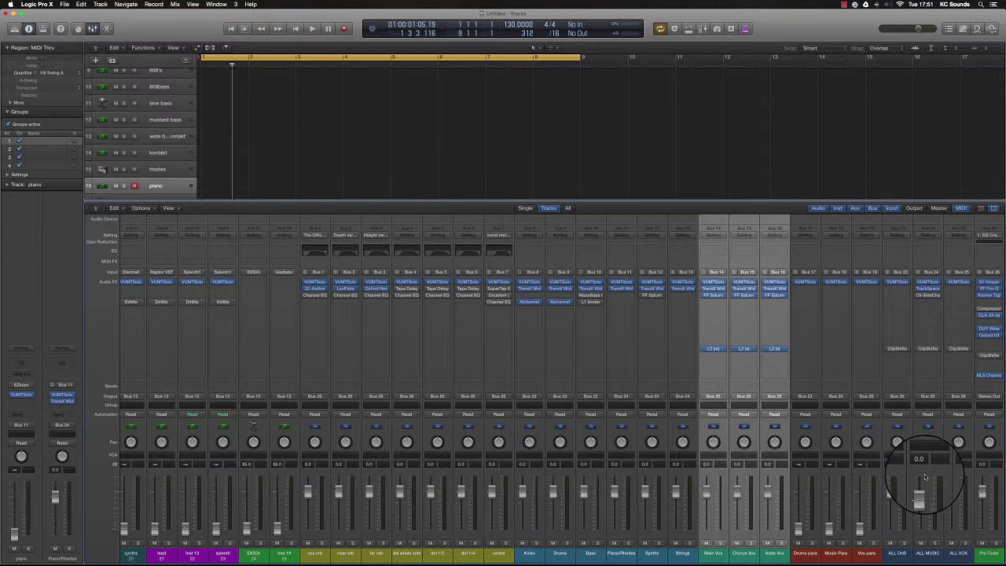
Select the effects return channels from vox vrb to centre and look through the available output buses for vox vrb
scroll(509, 495, left, 1)
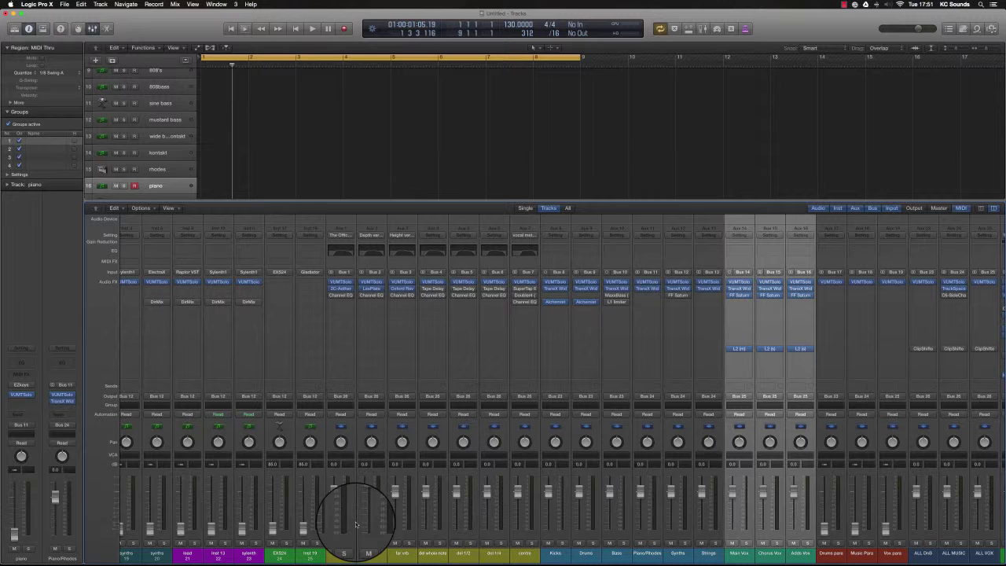
drag(342, 555, 517, 556)
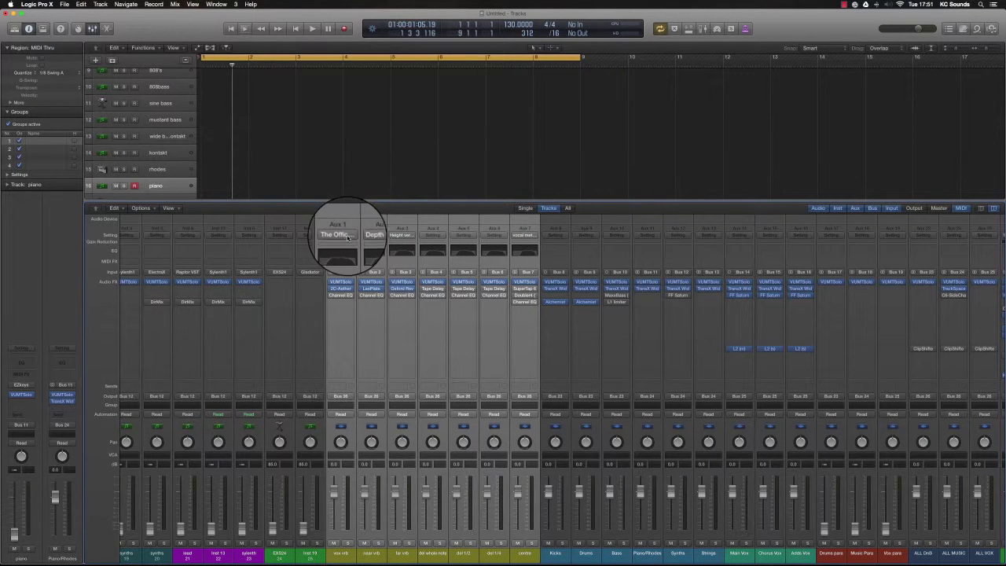
click(351, 399)
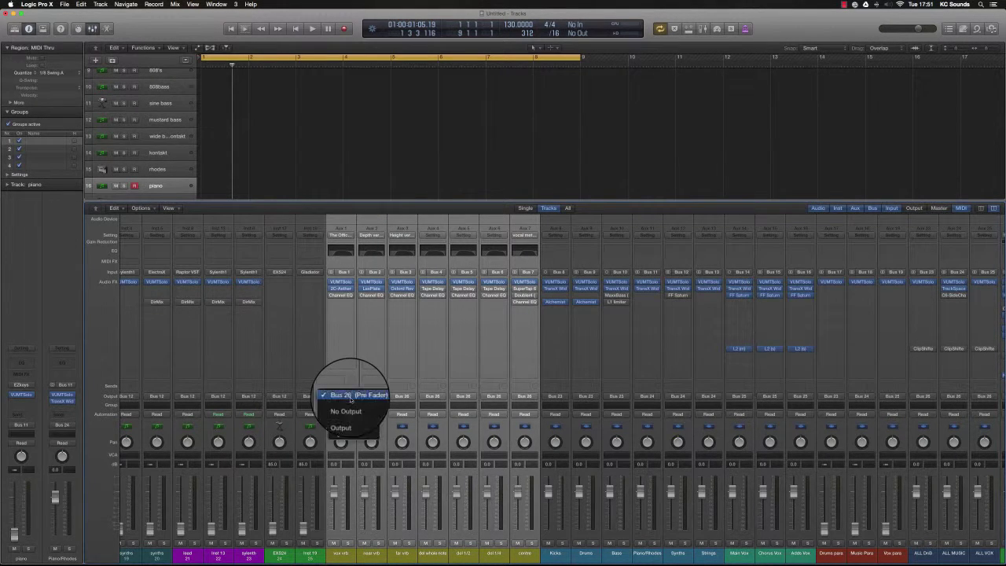
mouse_move(353, 424)
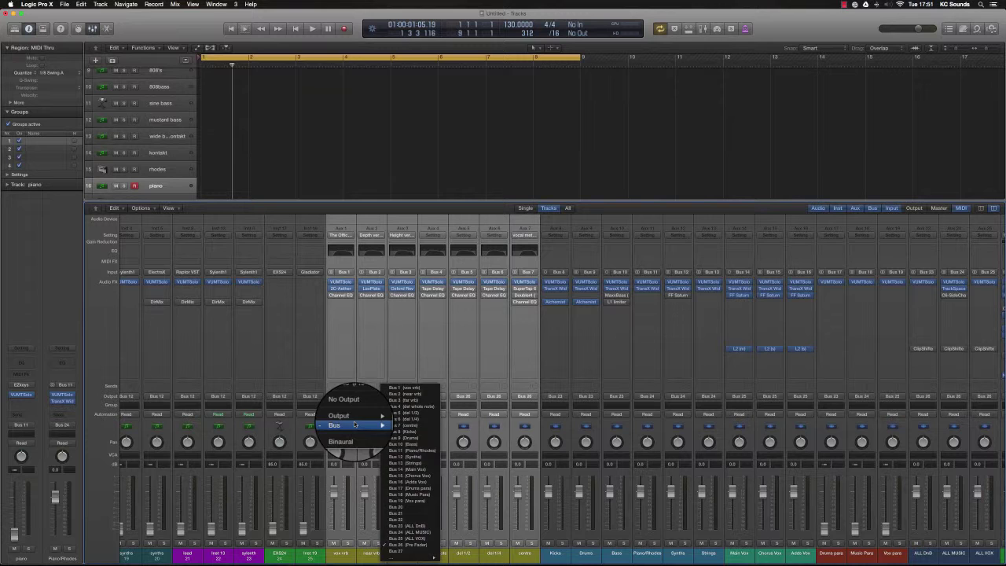
click(408, 507)
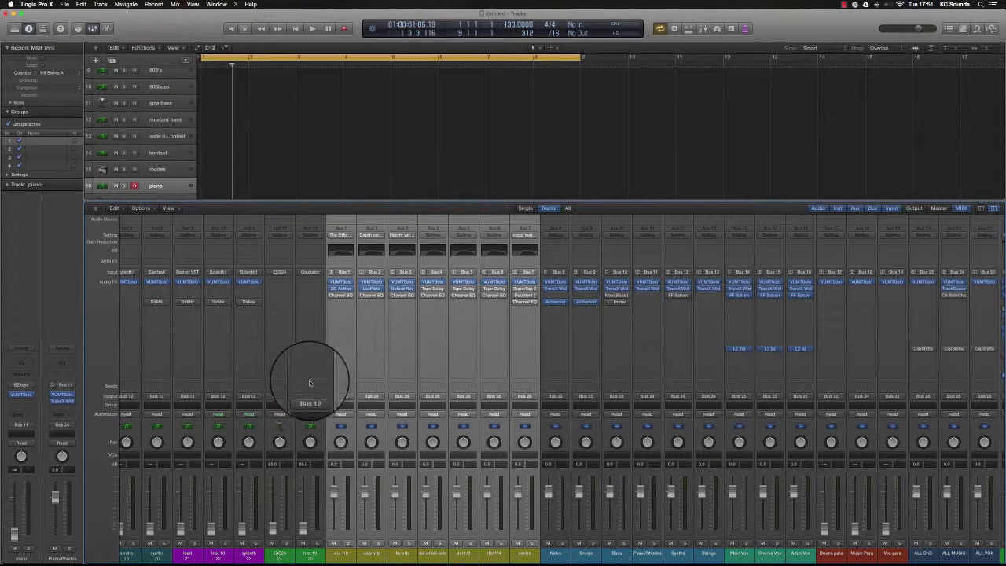
Trace the near vrb channel's output to the Pre Fader bus
scroll(344, 428, right, 1)
scroll(344, 430, right, 1)
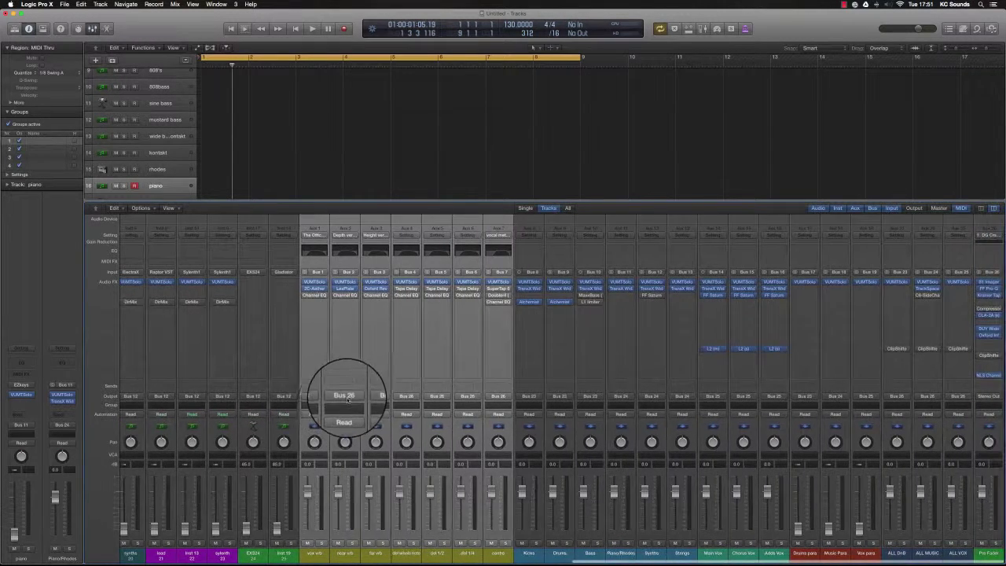
double_click(347, 397)
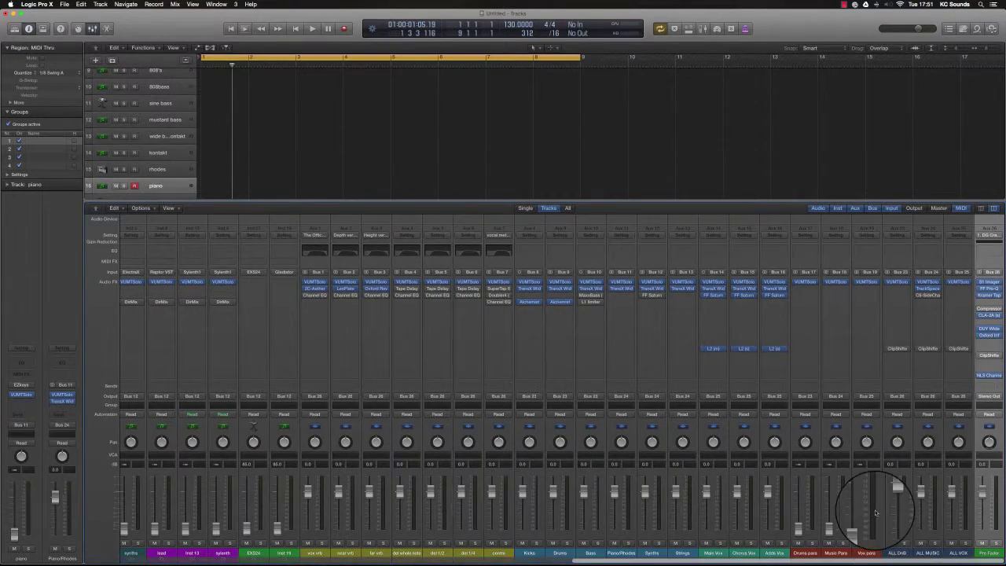
Solo the ALL DnB bus
scroll(864, 505, left, 20)
scroll(875, 512, left, 15)
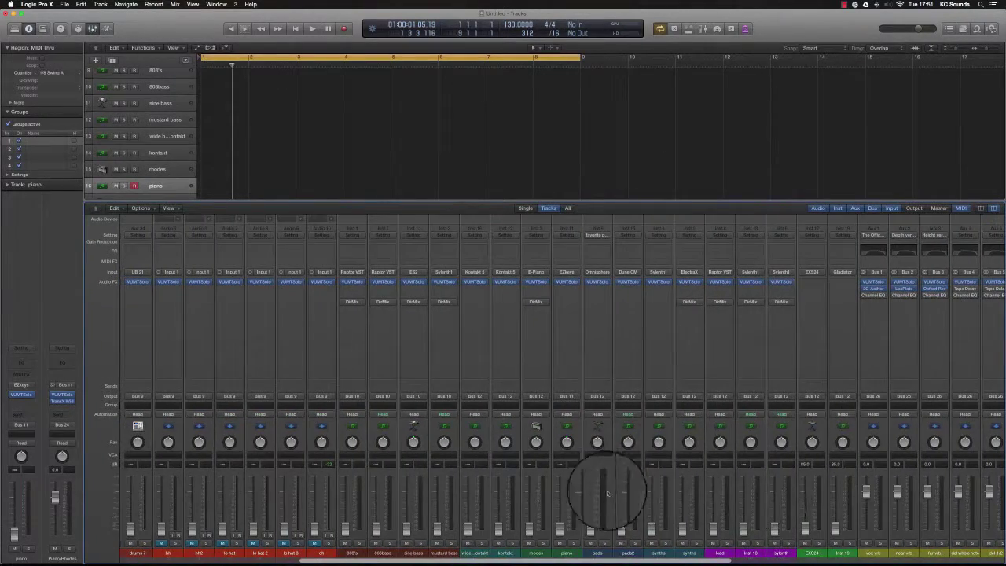
scroll(830, 506, right, 20)
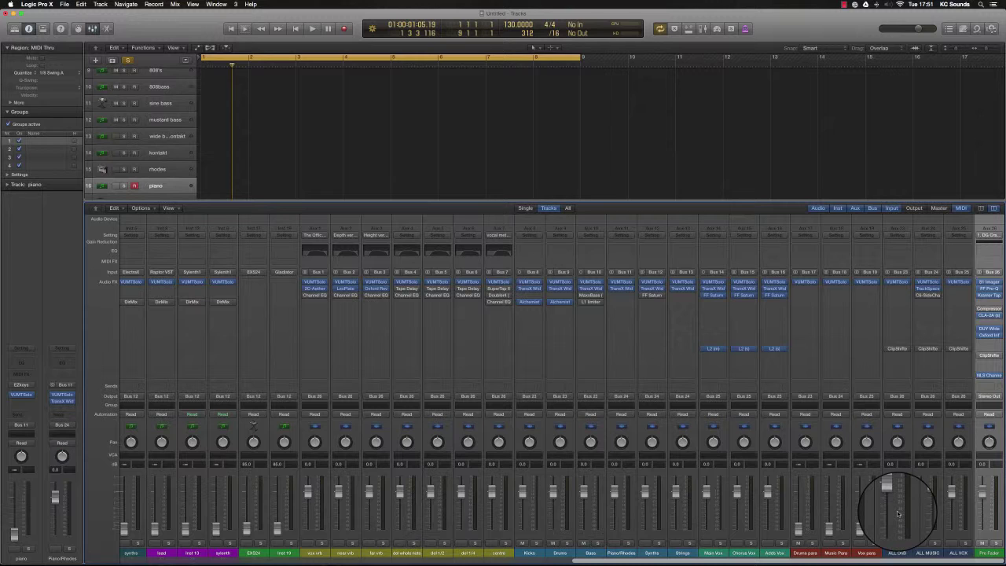
click(904, 543)
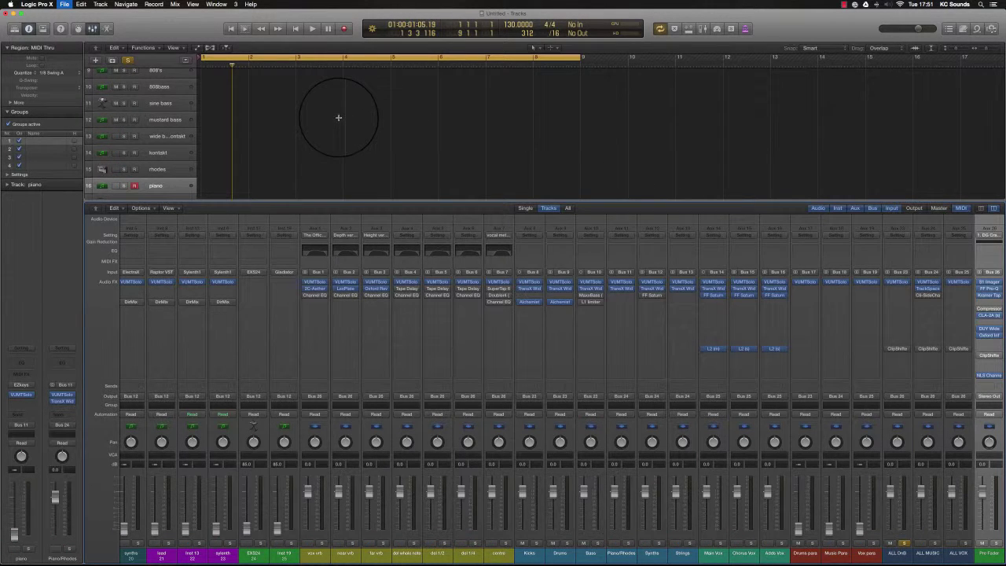
Open the bounce settings, leave PCM as the only destination by excluding MP3, and close them without bouncing
key(super+b)
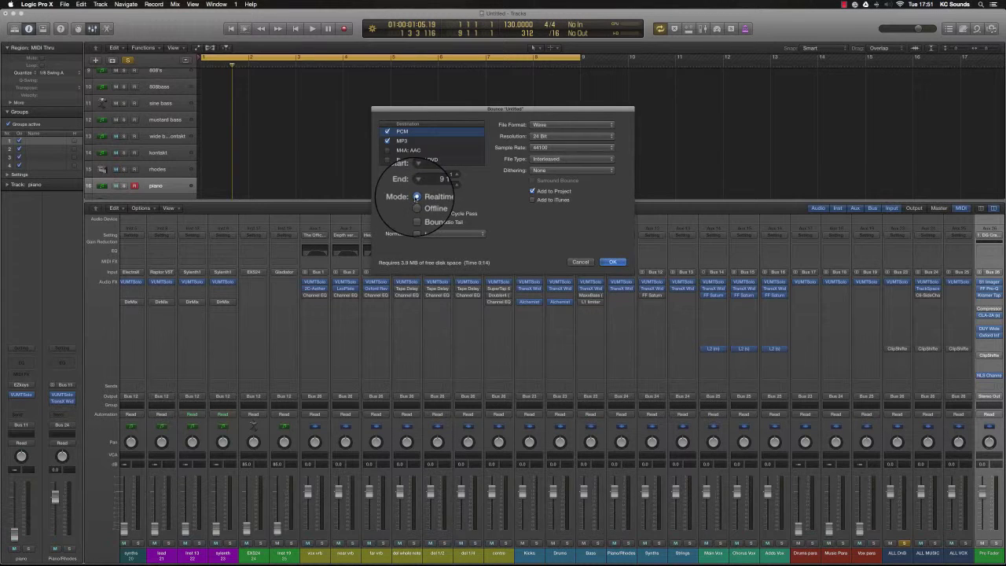
click(386, 140)
click(412, 133)
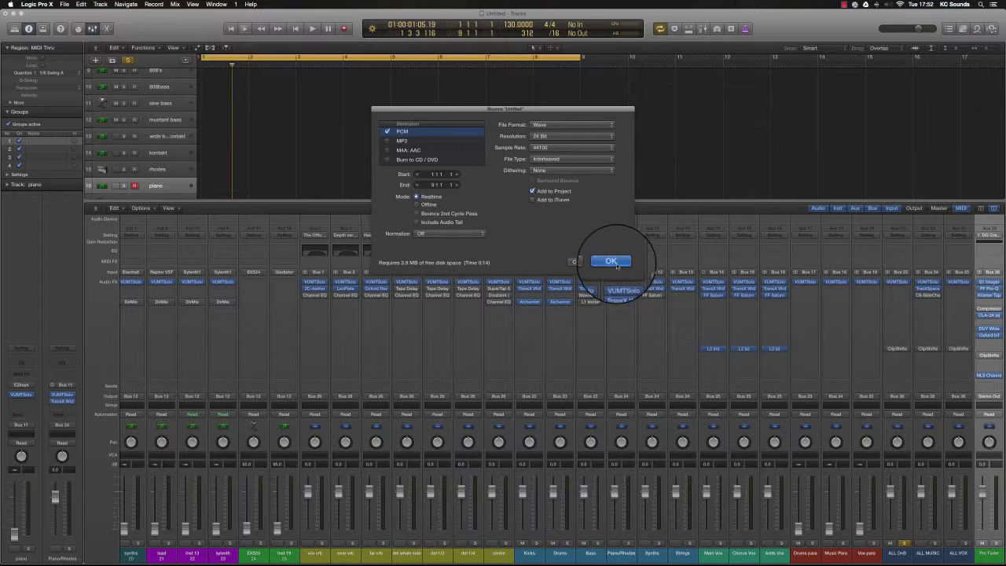
click(583, 261)
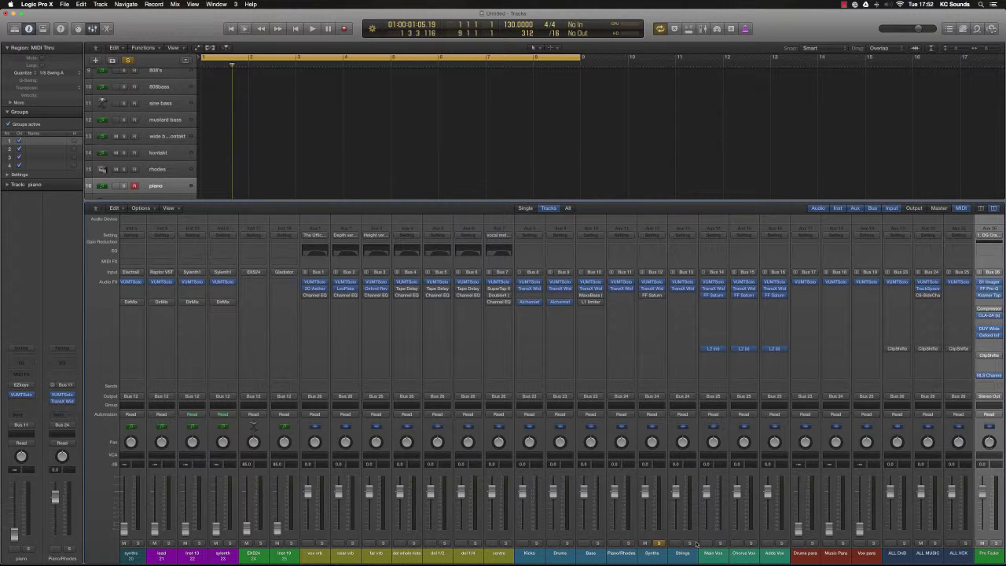
Unsolo the Synths bus and hide the mixer
click(661, 544)
scroll(550, 522, left, 2)
scroll(539, 519, right, 3)
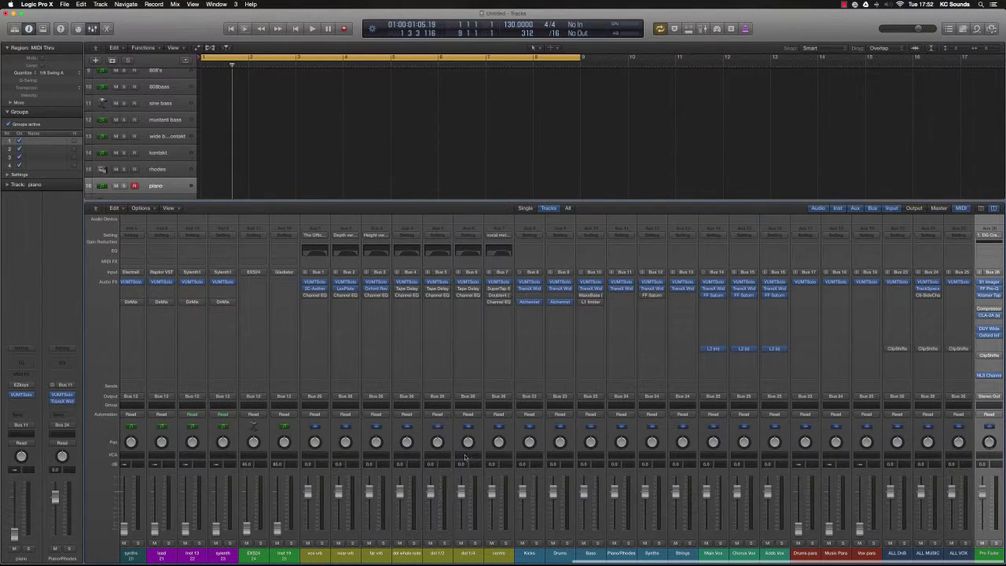
key(x)
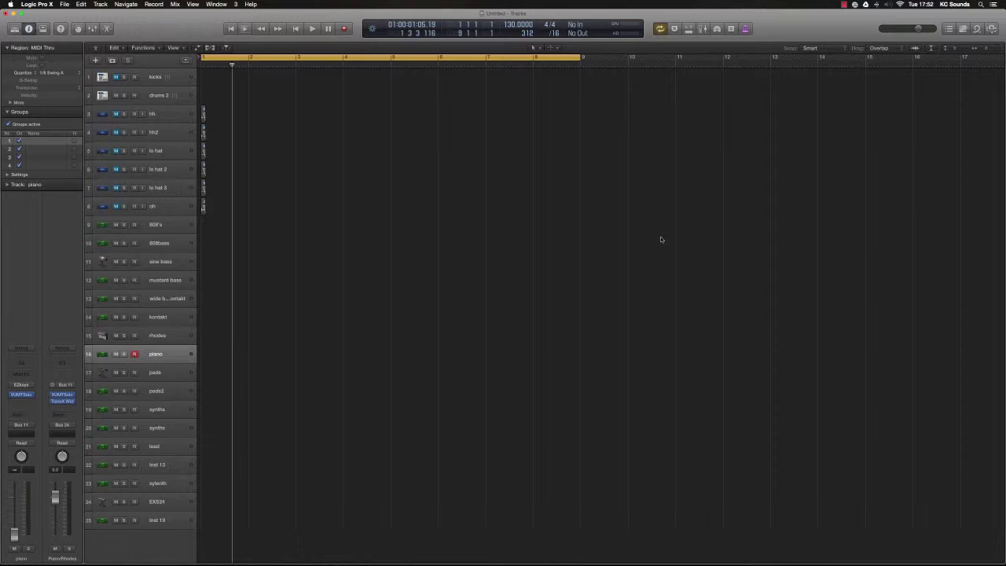
Select the drum channels from snare to toms in the mixer
key(super+Up)
key(super+Left)
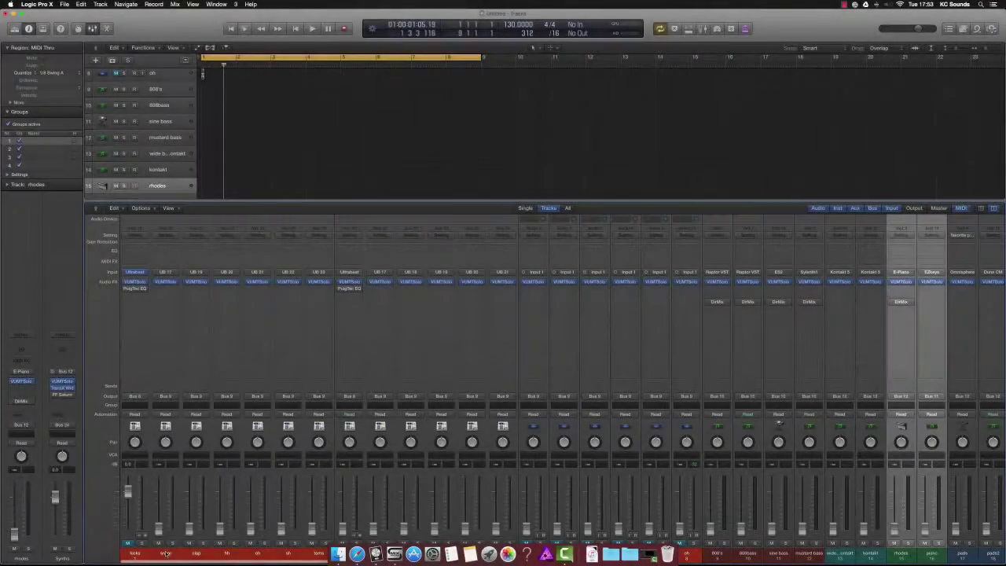
click(167, 553)
drag(212, 554, 320, 554)
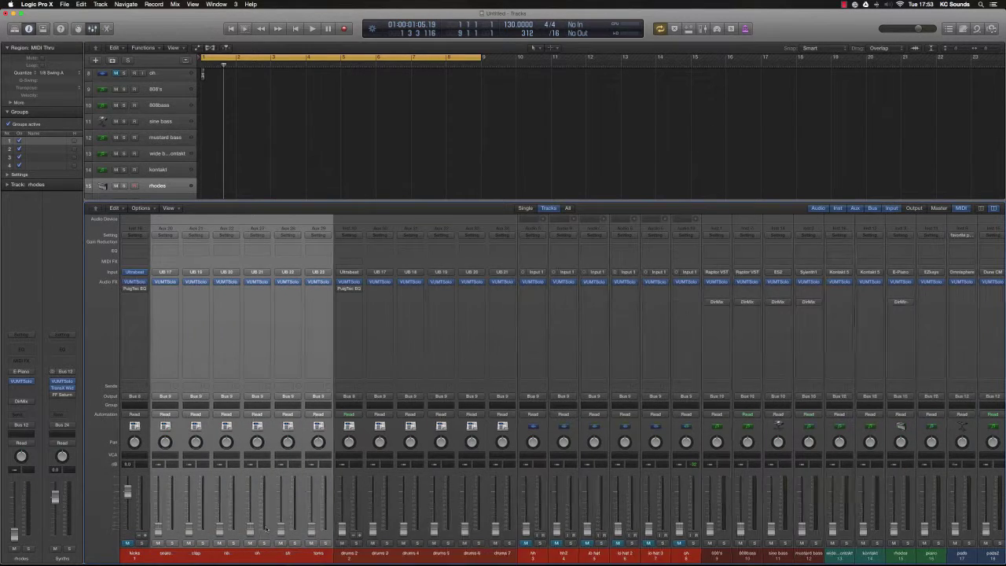
Select the effects return channels from vox vrb to centre, followed by vox vrb alone
scroll(519, 557, right, 10)
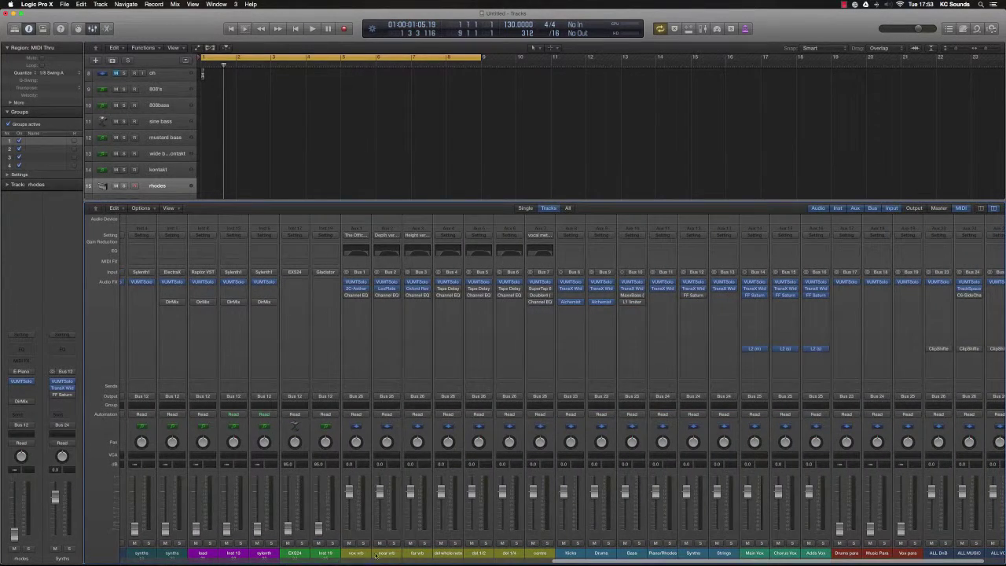
click(366, 553)
drag(367, 552, 539, 553)
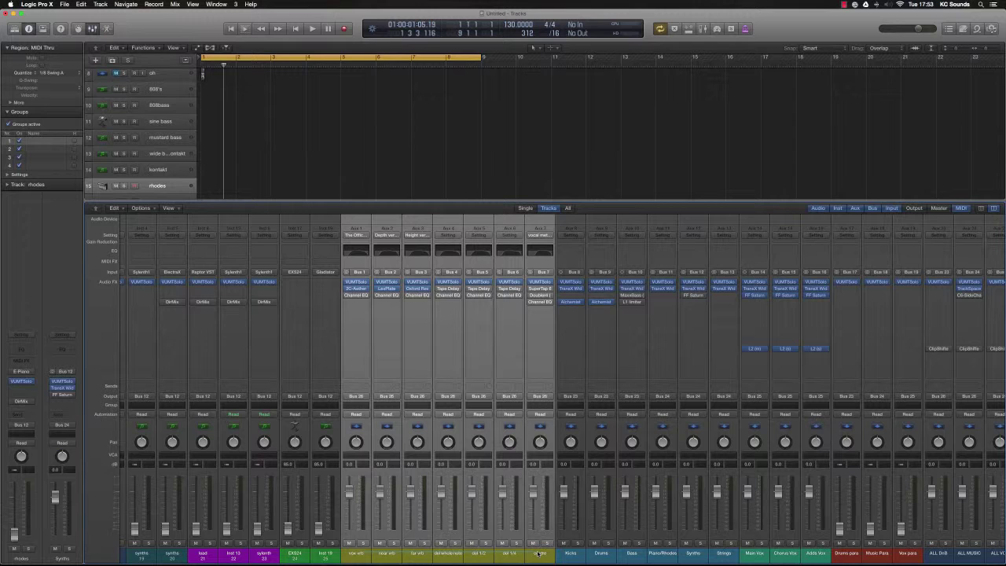
click(357, 555)
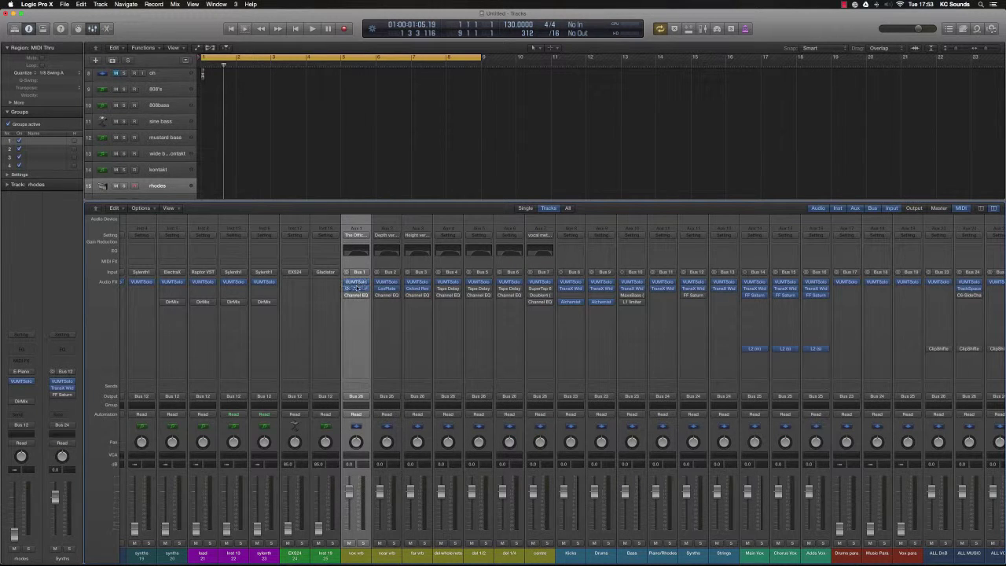
Add a send from the Main Vox bus to Bus 1 (vox vrb)
click(752, 552)
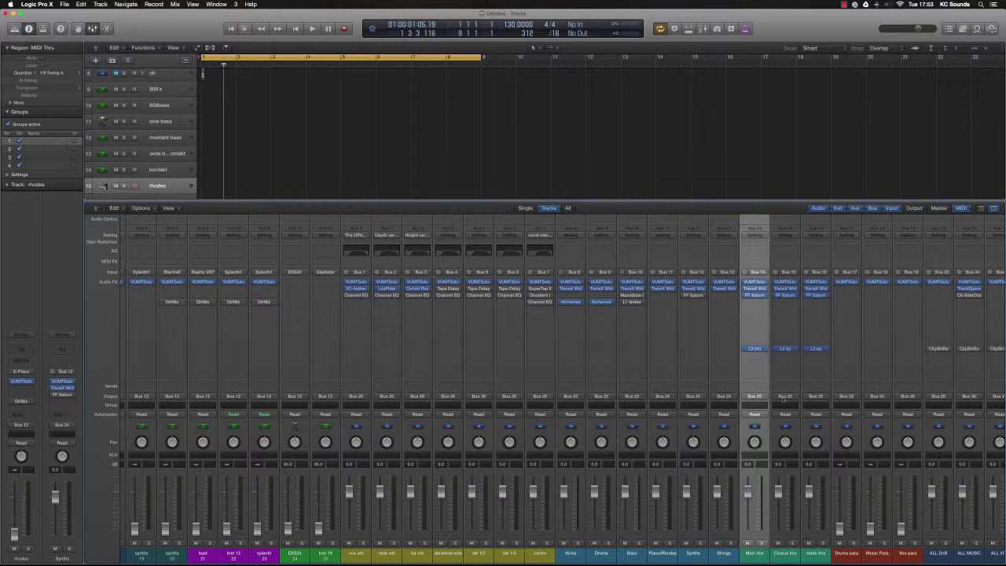
click(756, 385)
mouse_move(763, 421)
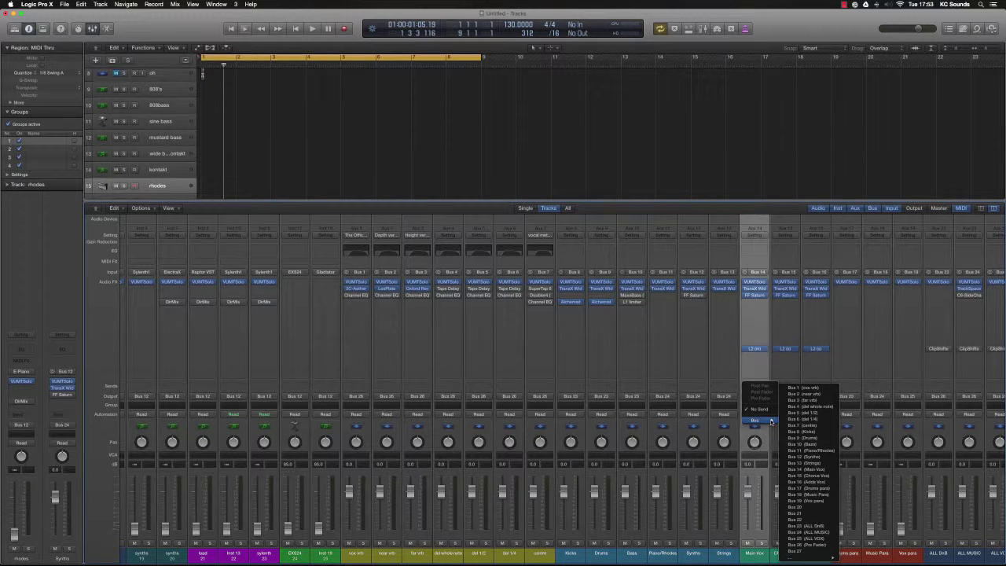
click(798, 403)
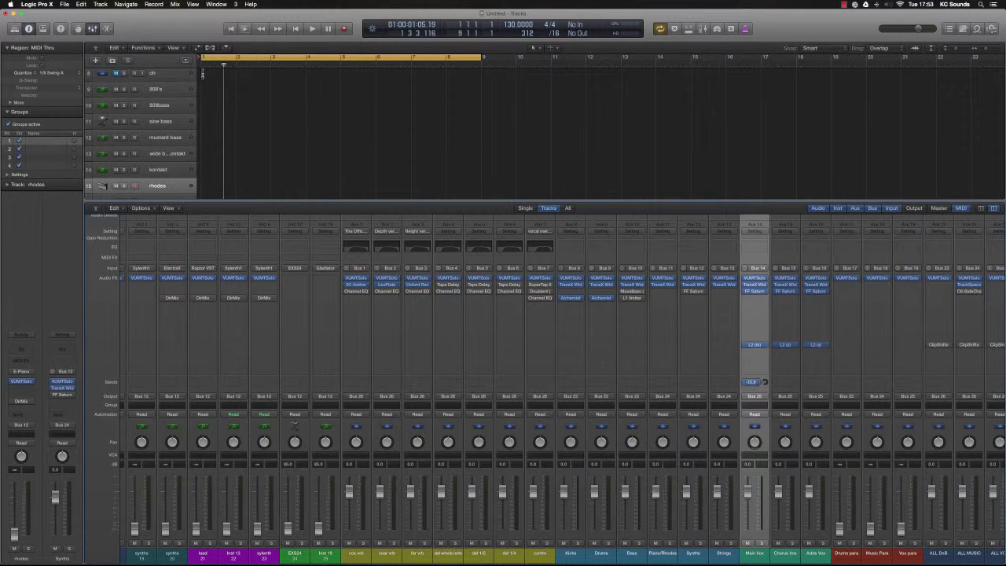
Review the Main Vox bus's vox vrb send options and remove the send
click(757, 383)
click(763, 401)
click(755, 383)
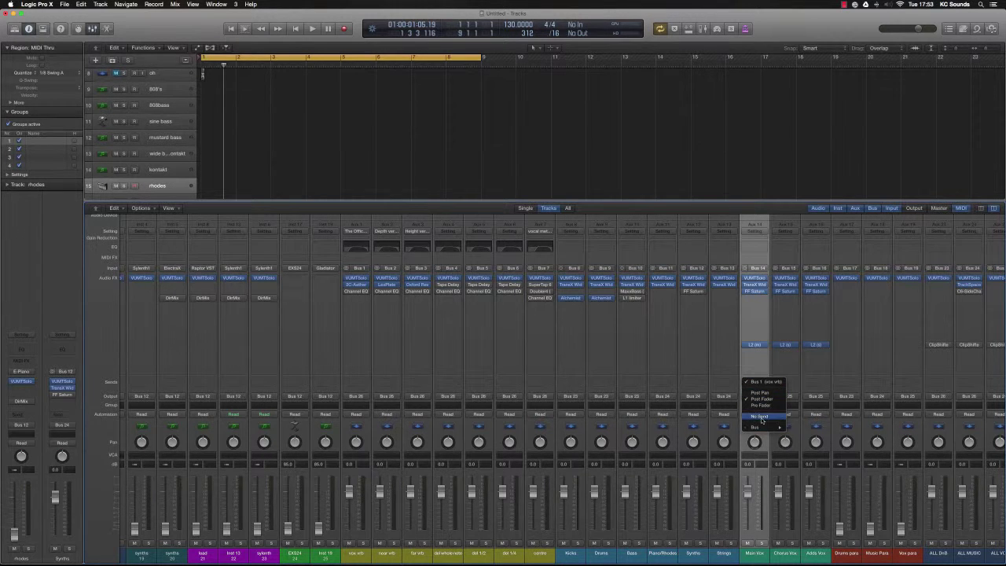
click(760, 418)
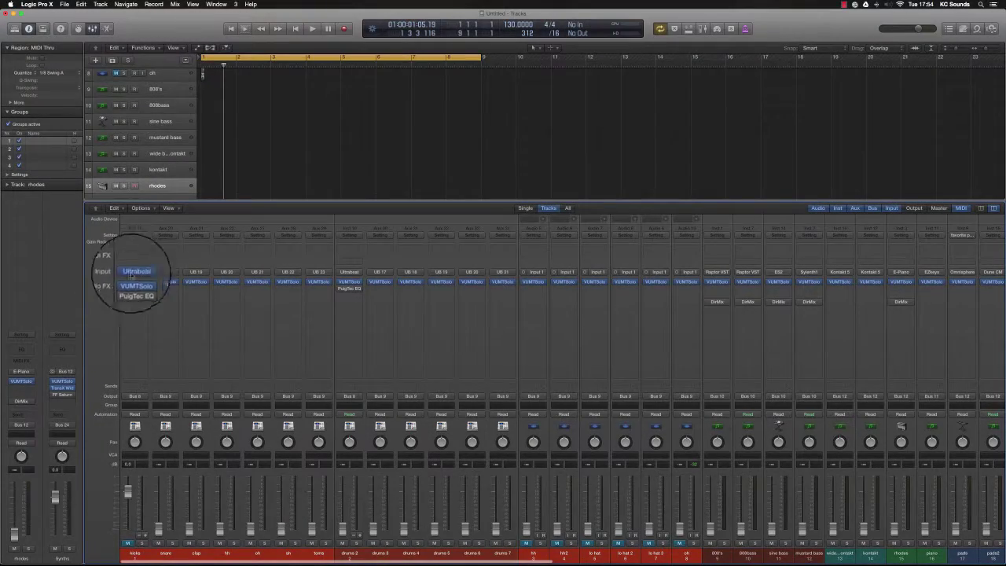
Open the kicks channel's Ultrabeat, add steps 25, 29 and 5 to the selected kick's pattern, and move the window fully into view
click(136, 273)
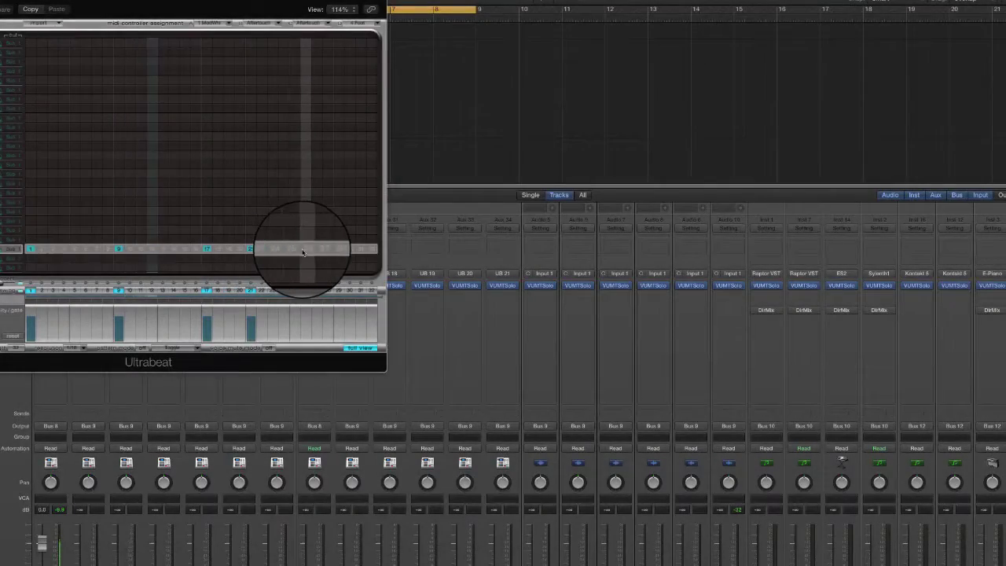
click(297, 249)
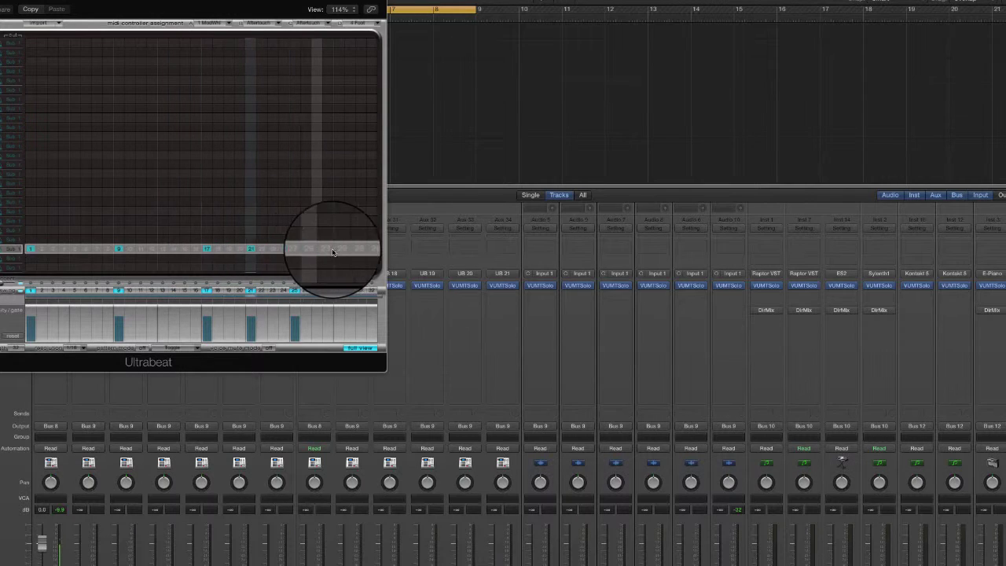
click(339, 248)
click(75, 250)
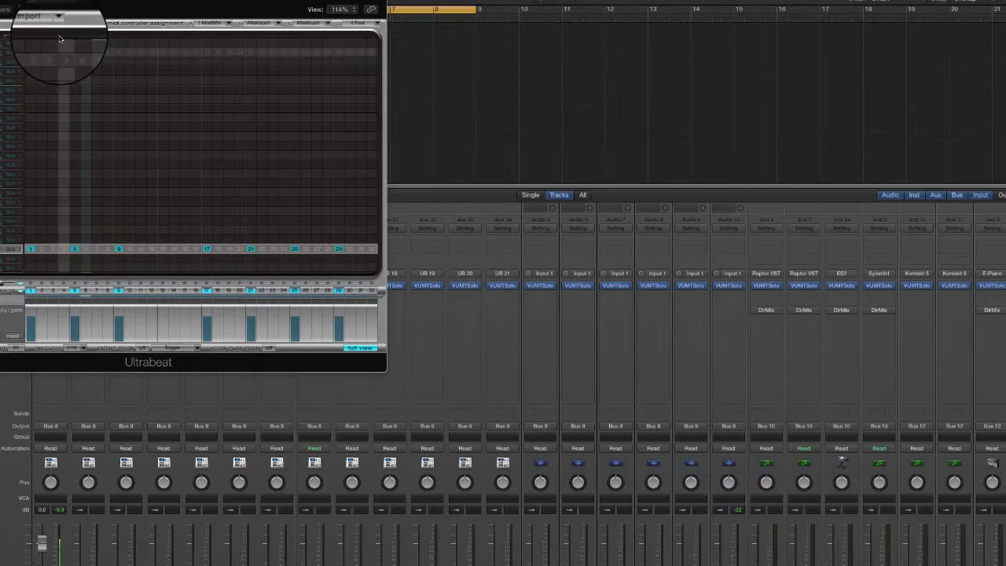
drag(105, 0, 366, 18)
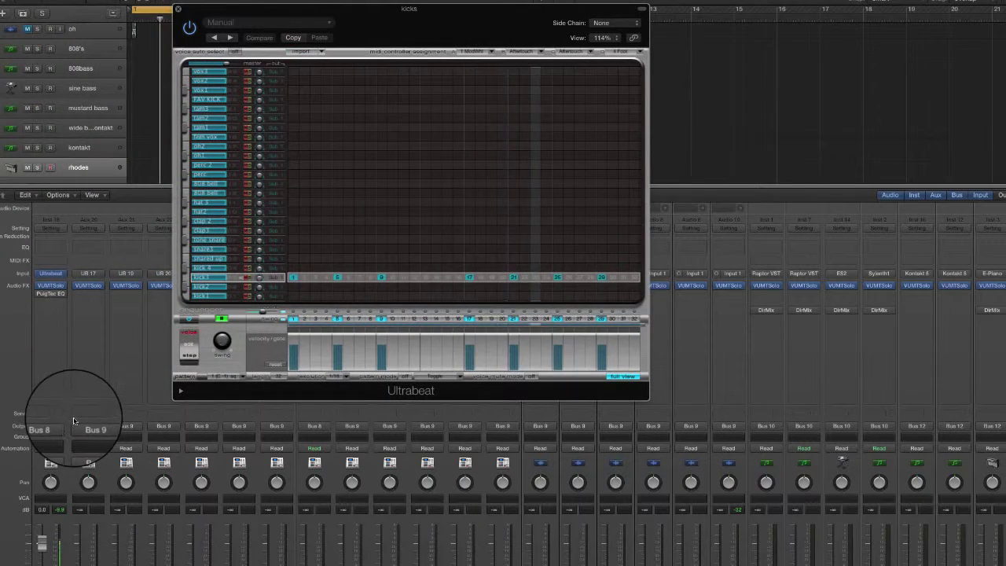
Add step 13 to the kick3 pattern in Ultrabeat and close the instrument window
click(425, 277)
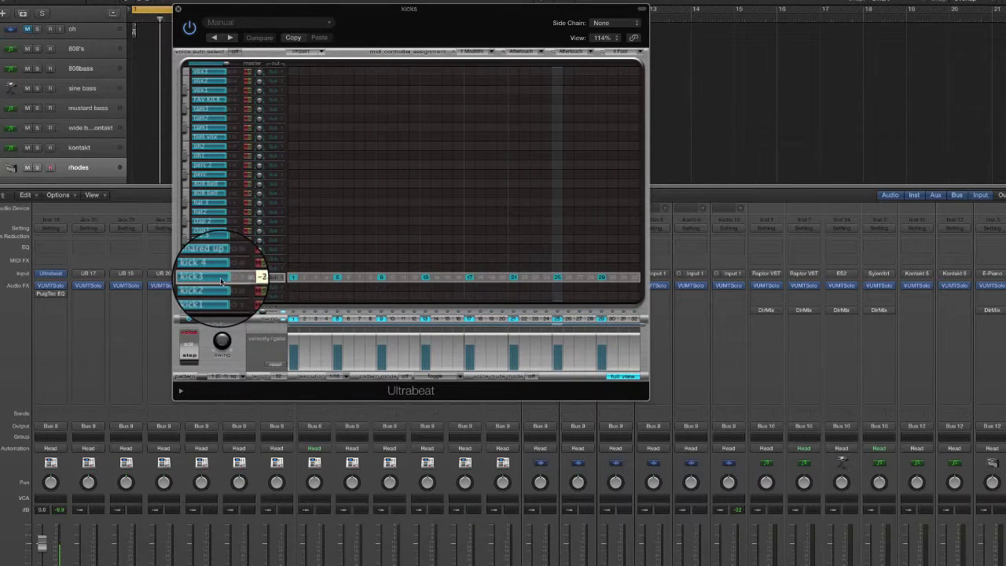
click(178, 9)
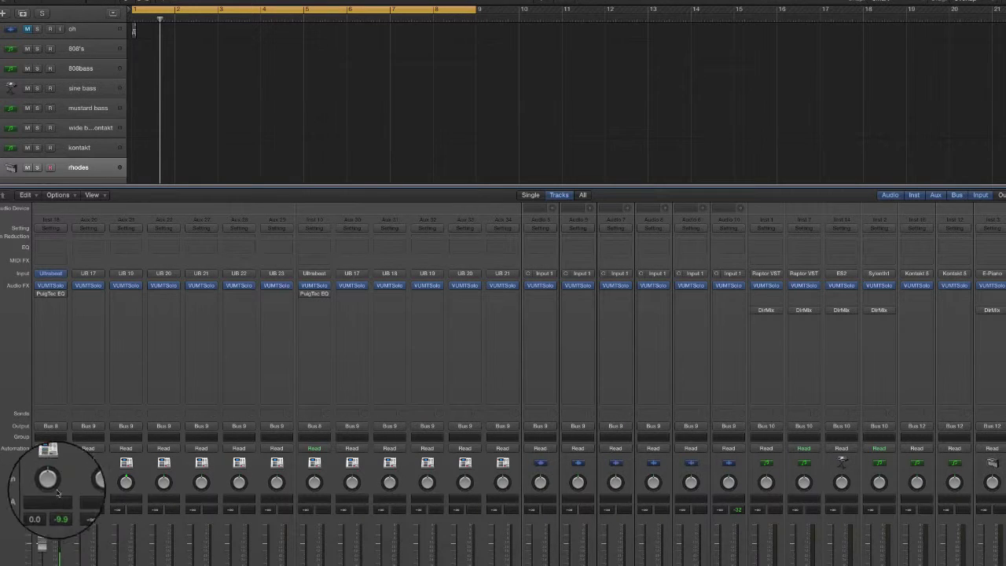
Go to the kicks channel's output bus, Bus 8, and add a raised send to Bus 1 (vox vrb) on it
double_click(52, 427)
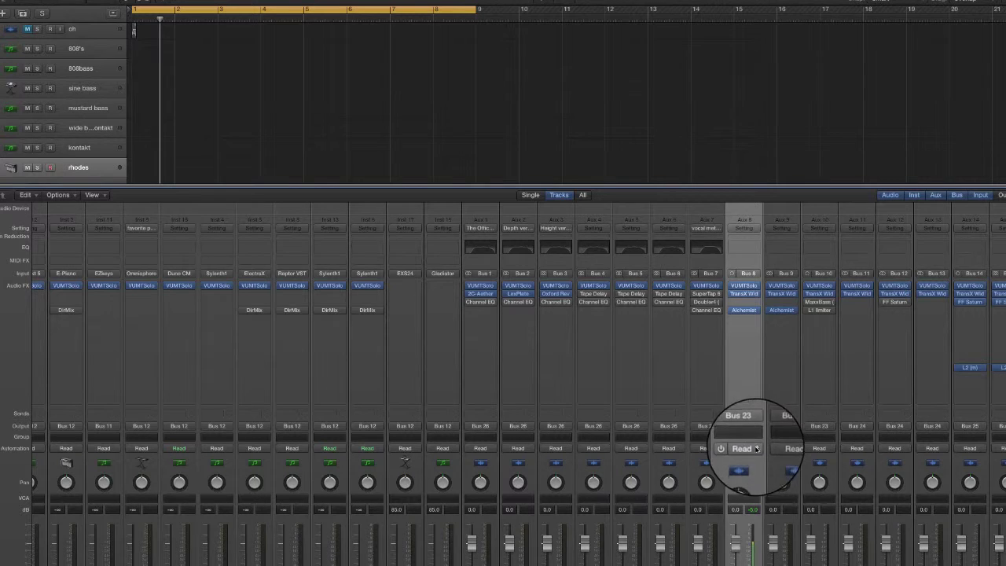
click(750, 413)
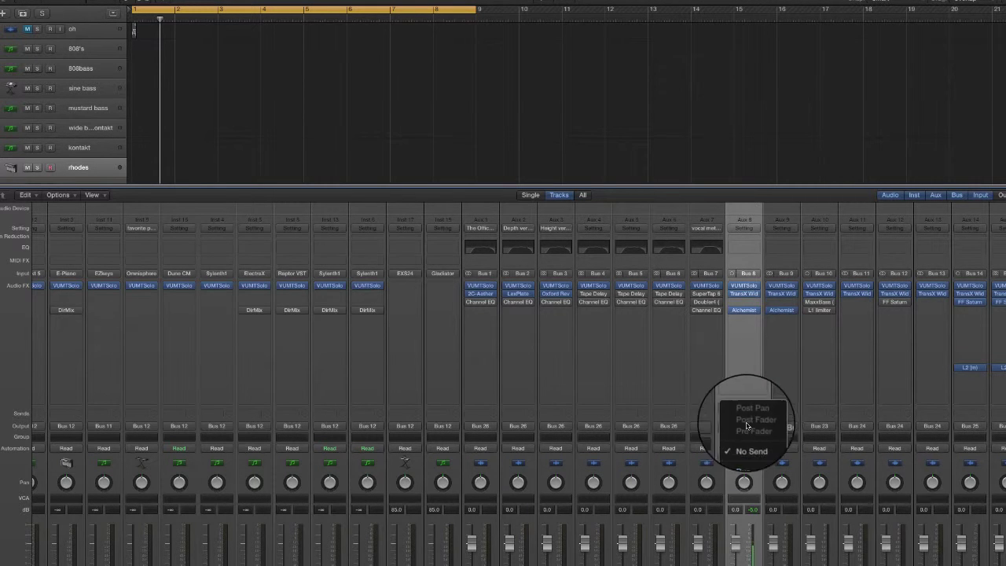
mouse_move(758, 457)
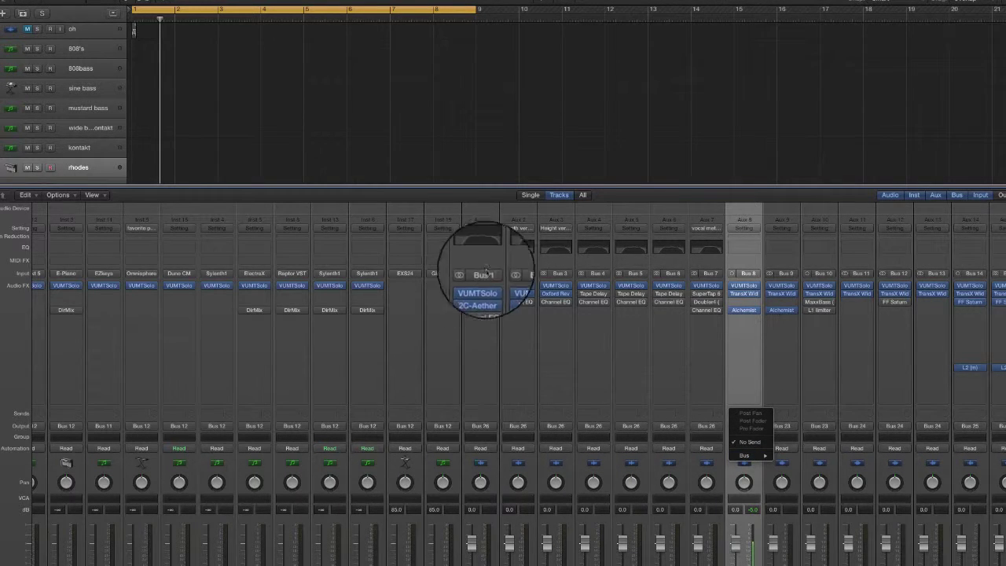
click(742, 386)
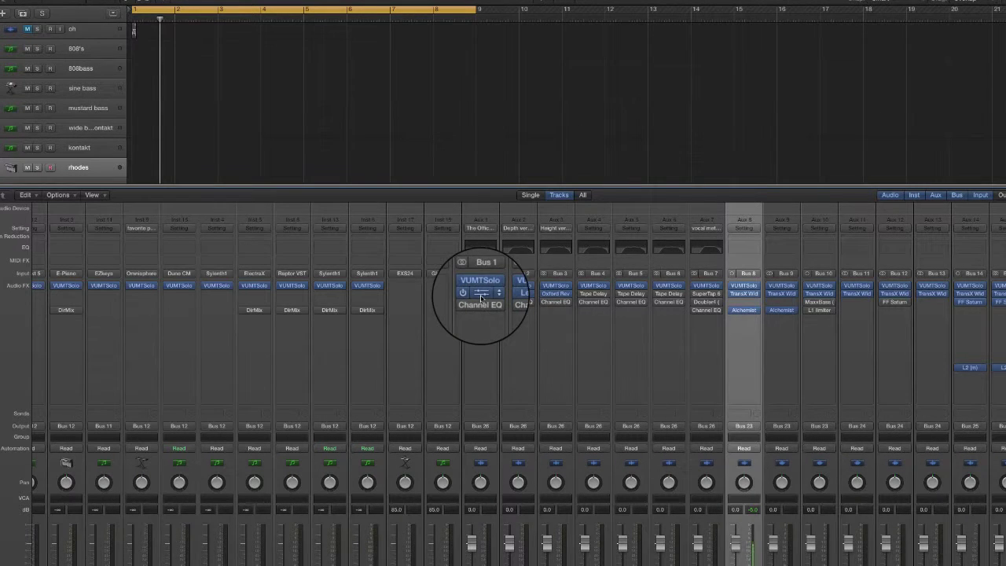
click(747, 413)
mouse_move(763, 456)
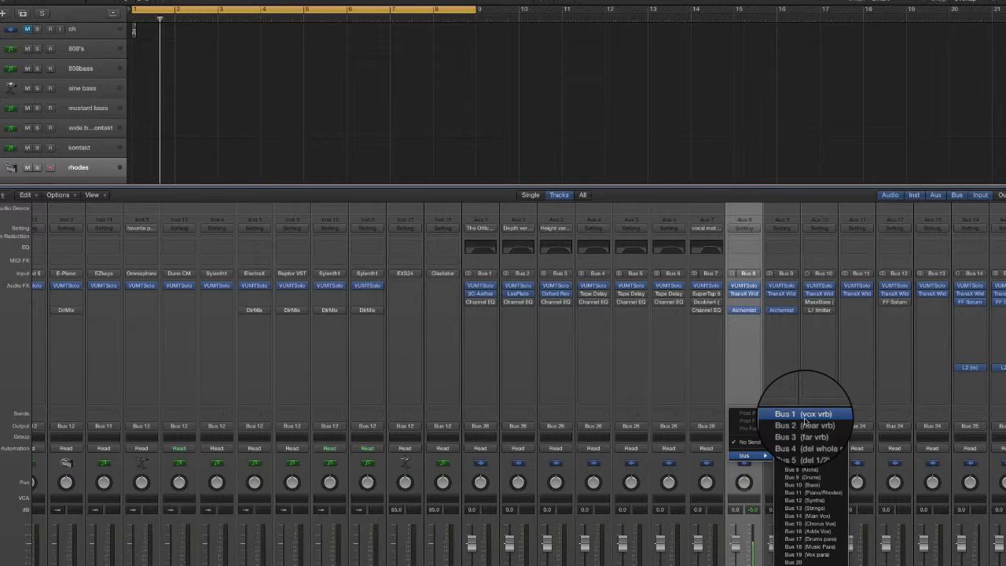
click(804, 414)
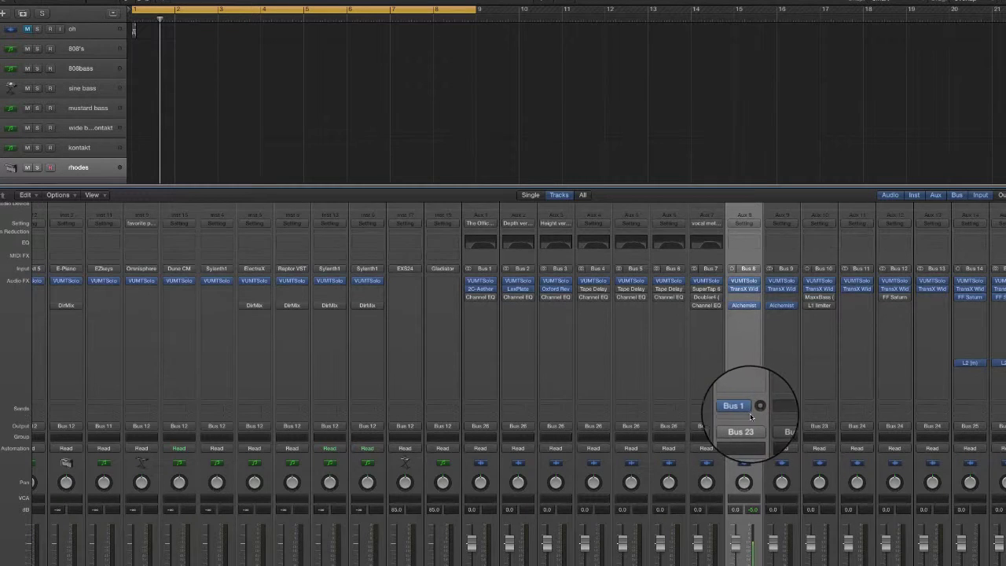
click(744, 408)
click(752, 428)
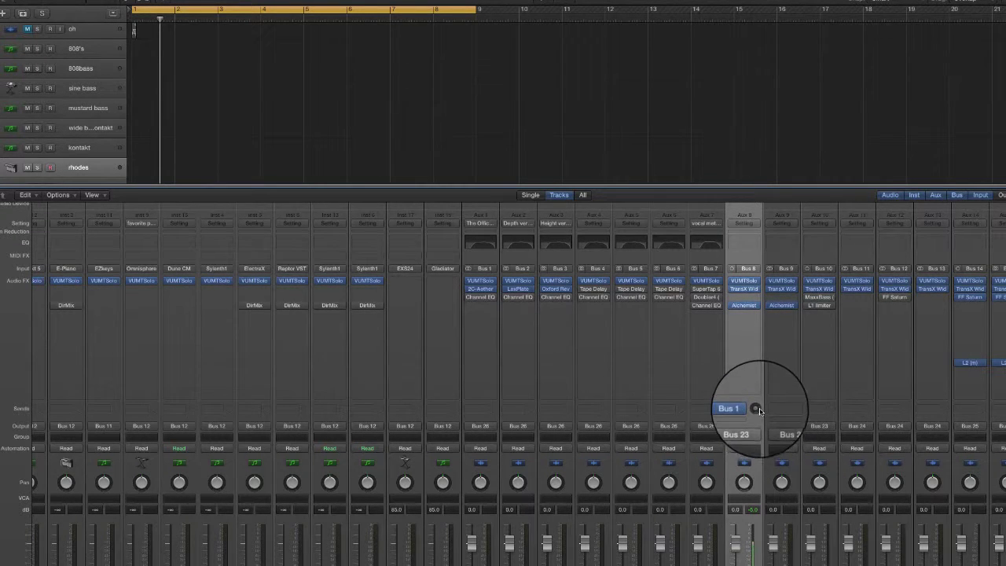
mouse_move(754, 422)
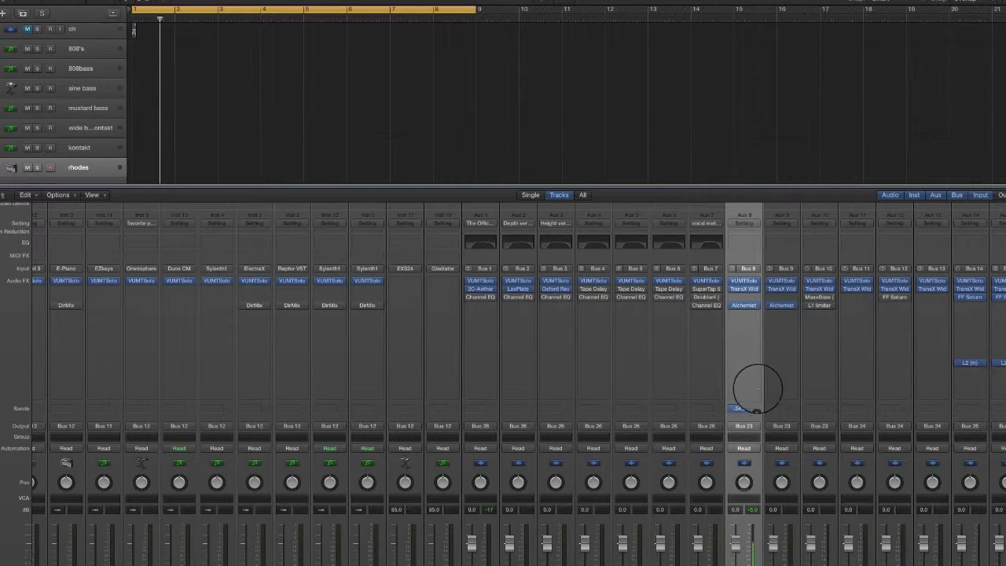
In the kicks channel's Ultrabeat, route the snare to Sub Group 9 (17) and add steps 9 and 25 to its pattern
scroll(758, 390, left, 20)
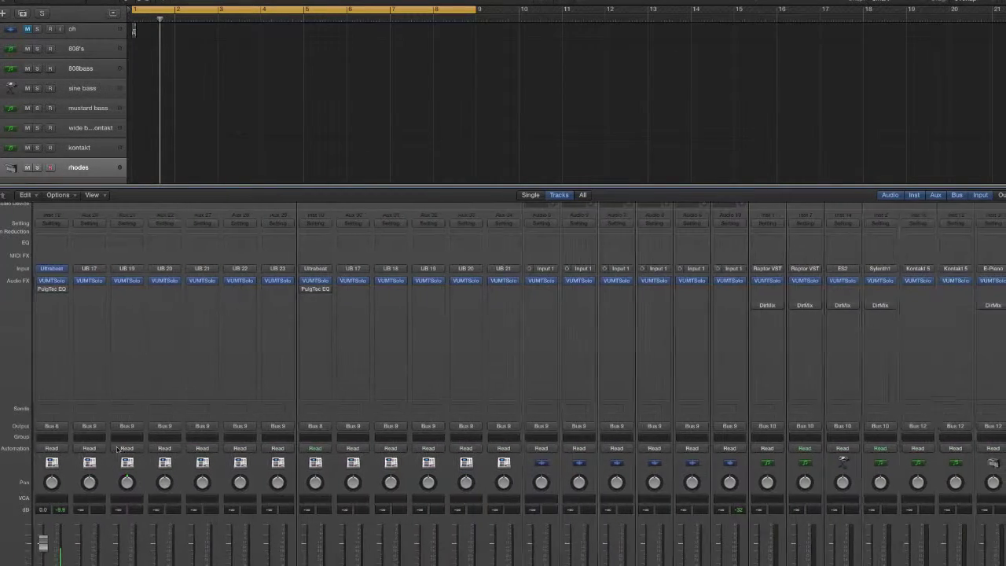
click(50, 269)
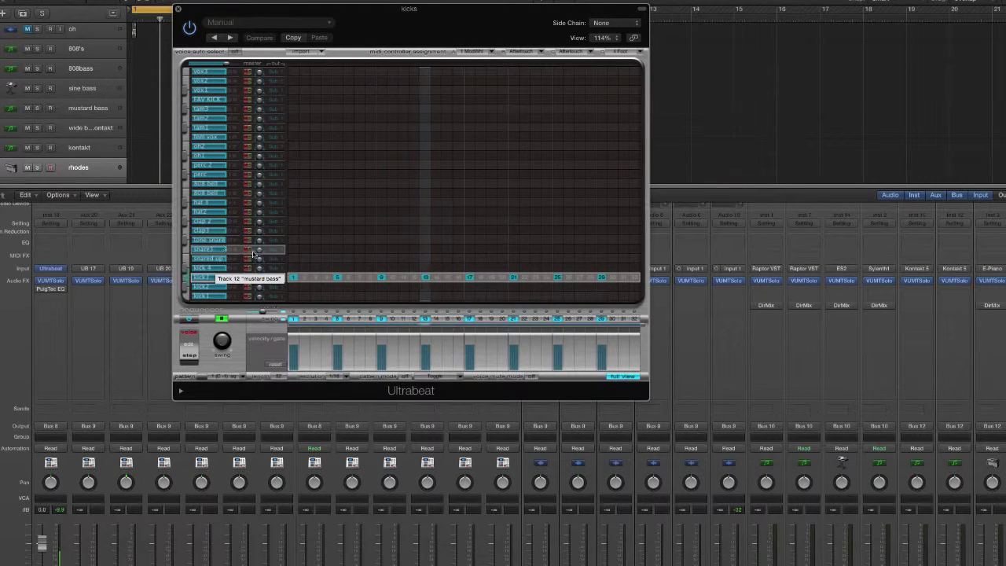
click(272, 267)
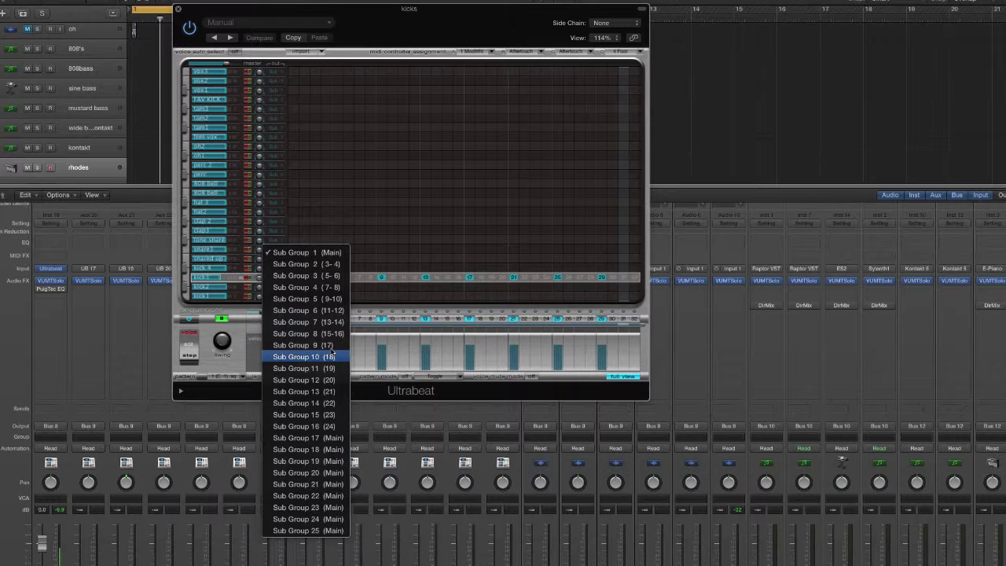
click(302, 356)
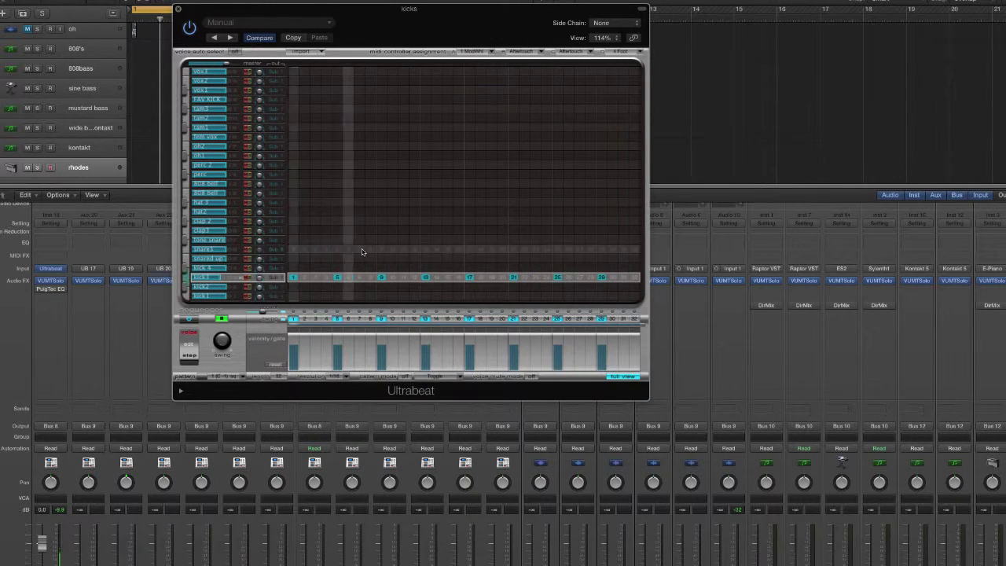
click(382, 249)
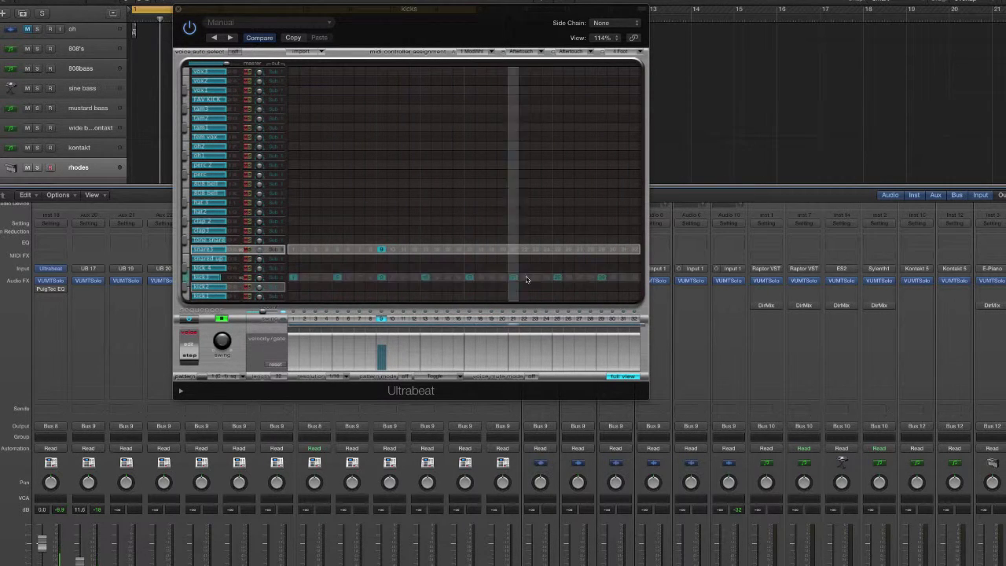
click(557, 249)
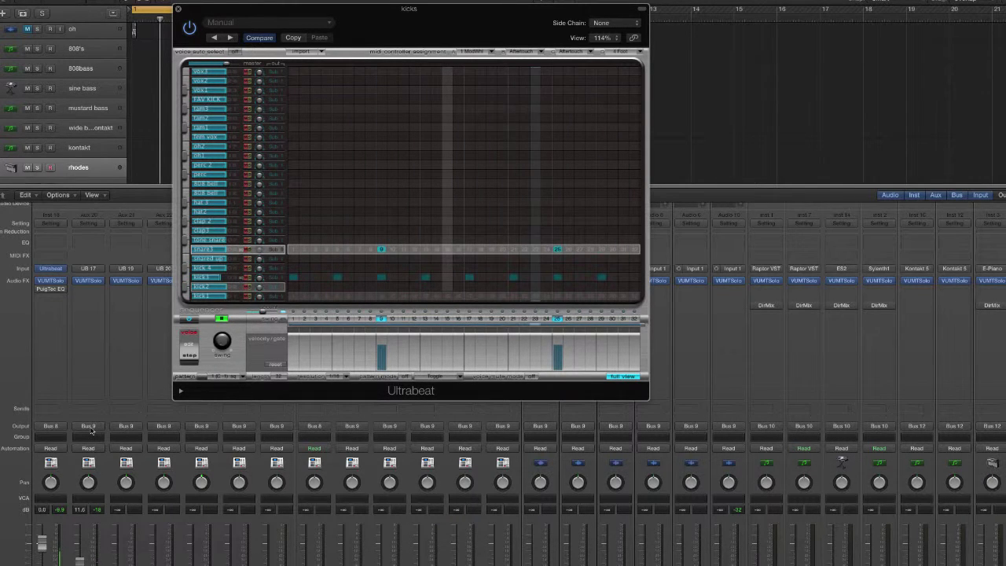
Add a send to Bus 2 (near vrb) on the Drums bus, Bus 9, and raise its level
scroll(877, 493, right, 10)
scroll(877, 494, right, 2)
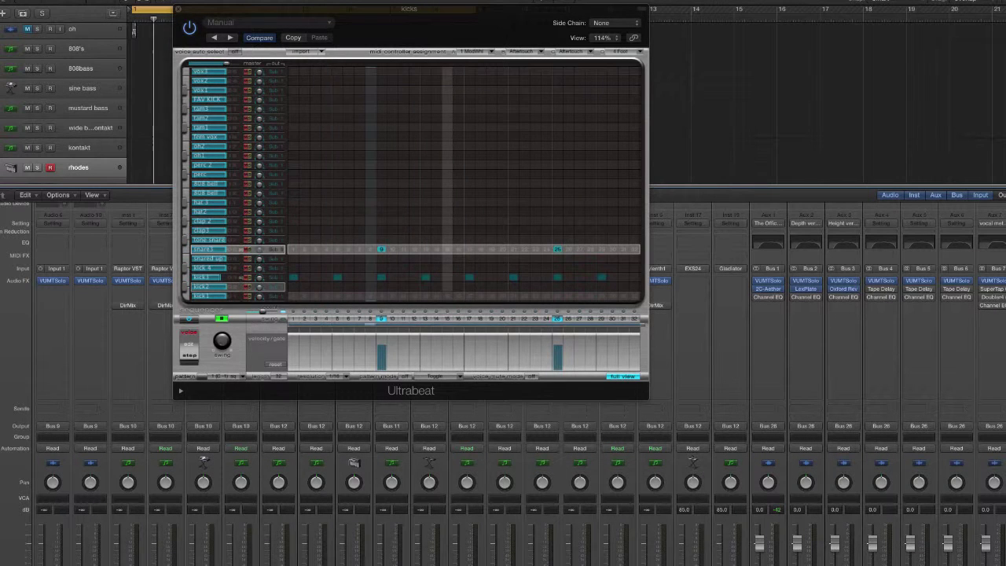
click(999, 425)
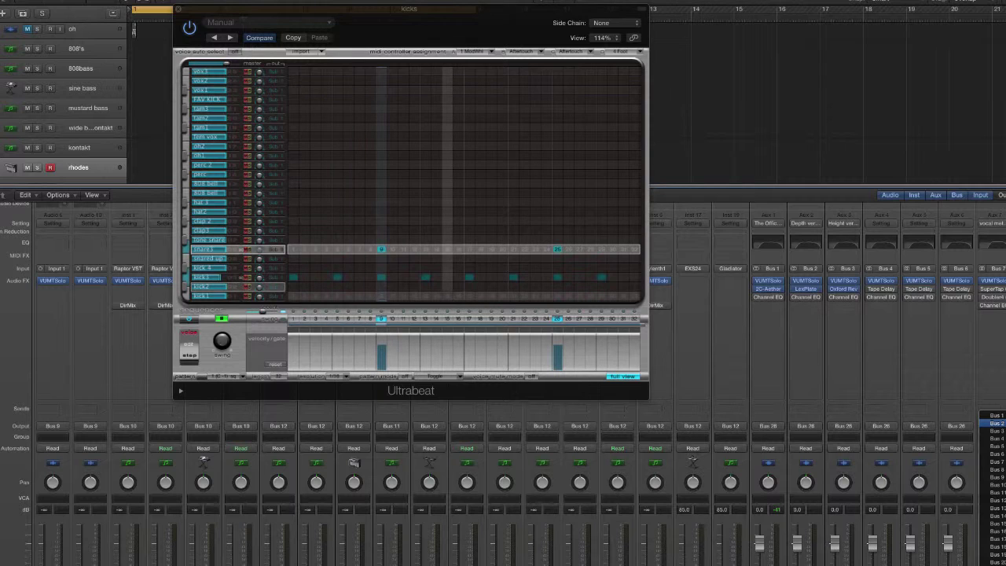
key(Escape)
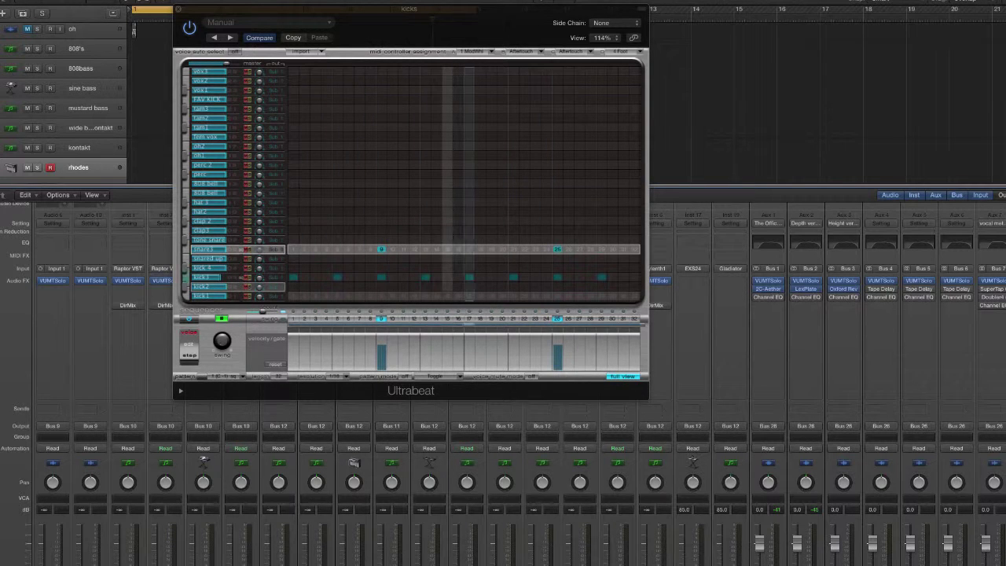
scroll(606, 530, right, 8)
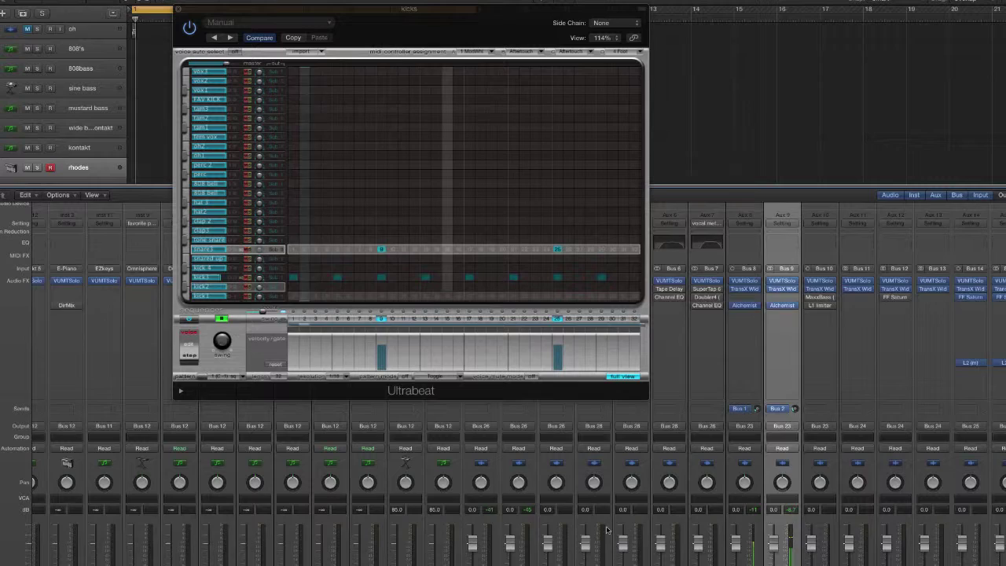
Close Ultrabeat and select the channels from kicks to UB 23, UB 23 alone, and UB 22 back to kicks
scroll(606, 531, left, 10)
click(178, 9)
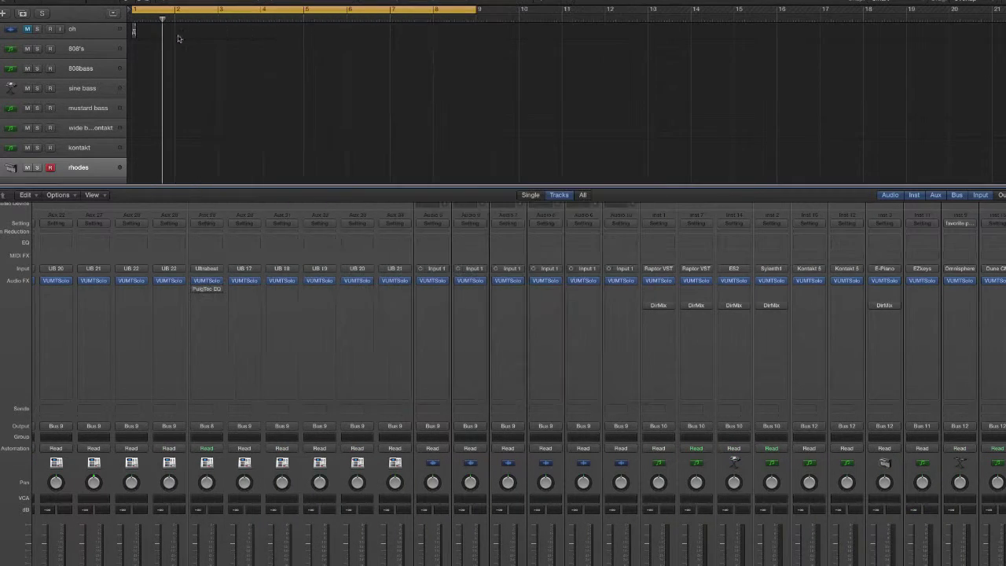
scroll(250, 343, left, 3)
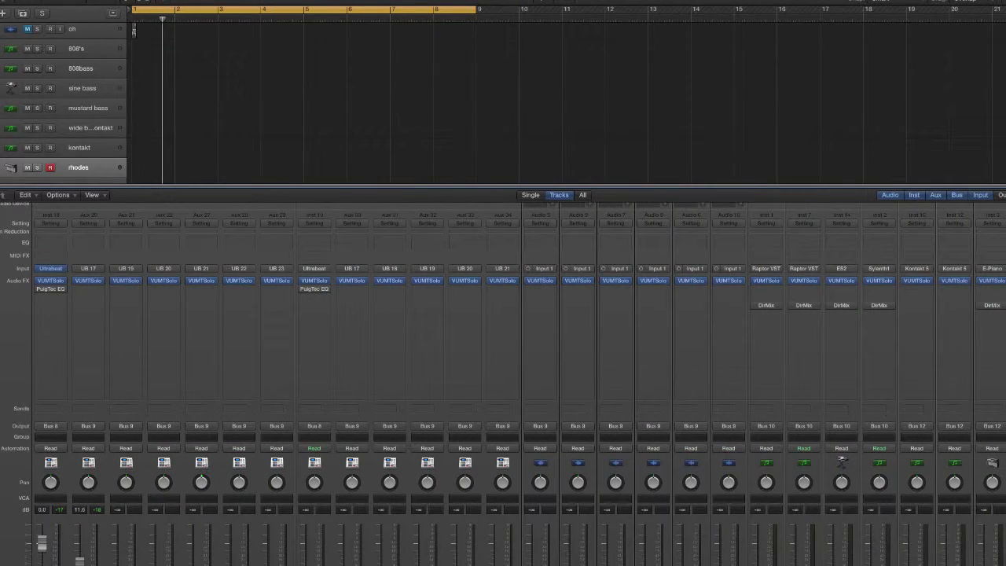
drag(50, 561, 277, 561)
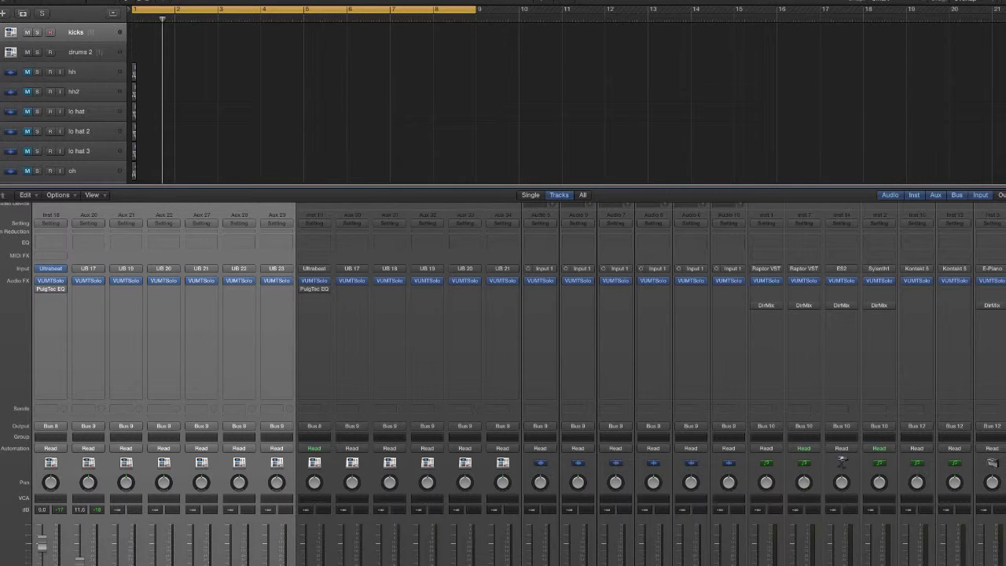
click(277, 561)
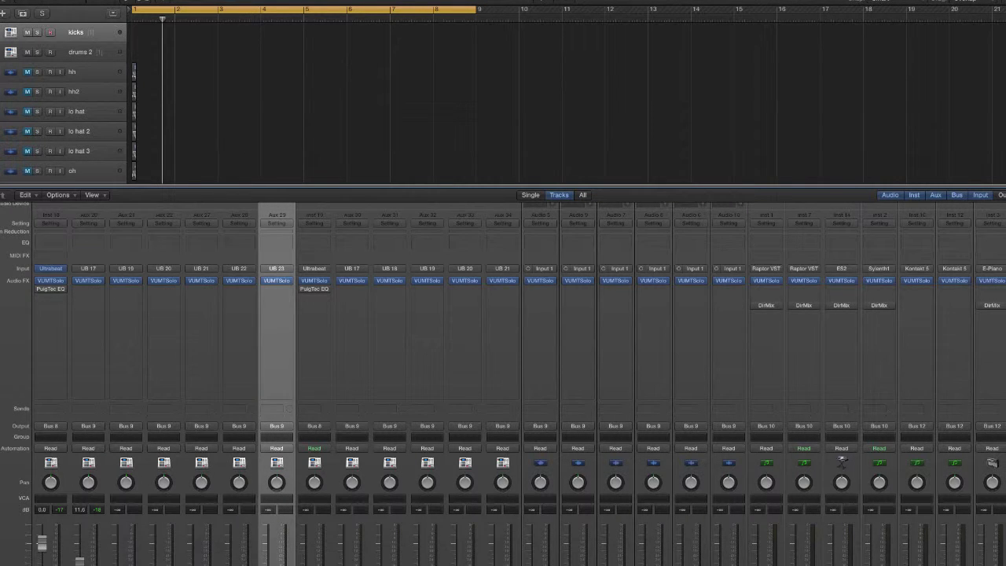
drag(239, 561, 50, 561)
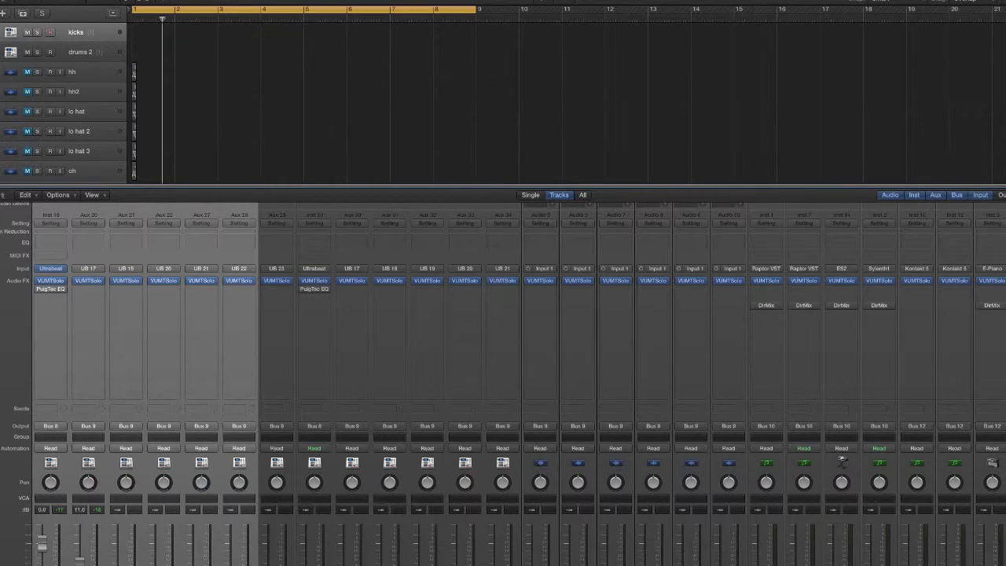
Select the sub-bus channels from Bus 12 back to Bus 9, followed by Bus 9 alone
scroll(518, 383, right, 5)
scroll(516, 383, right, 15)
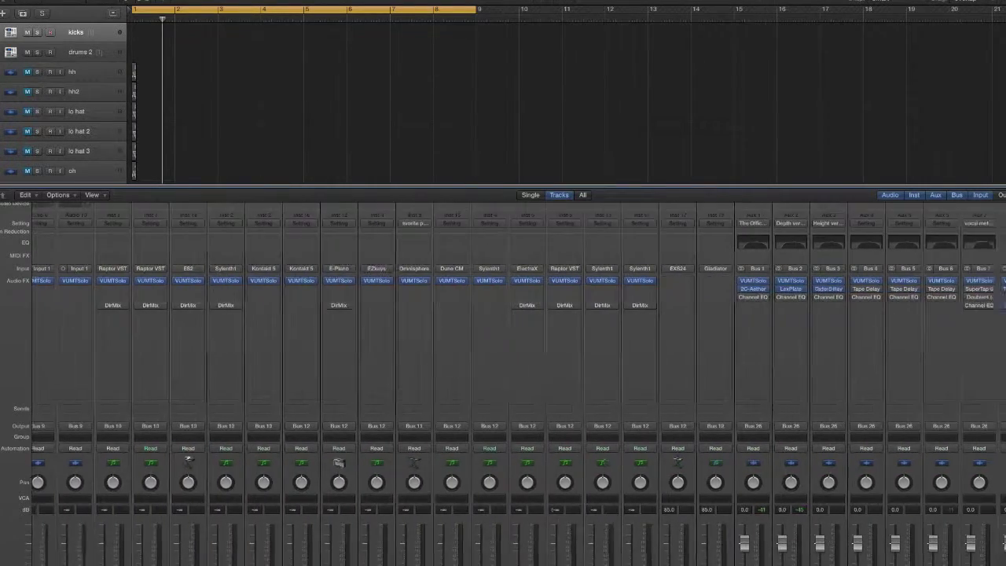
drag(992, 561, 878, 561)
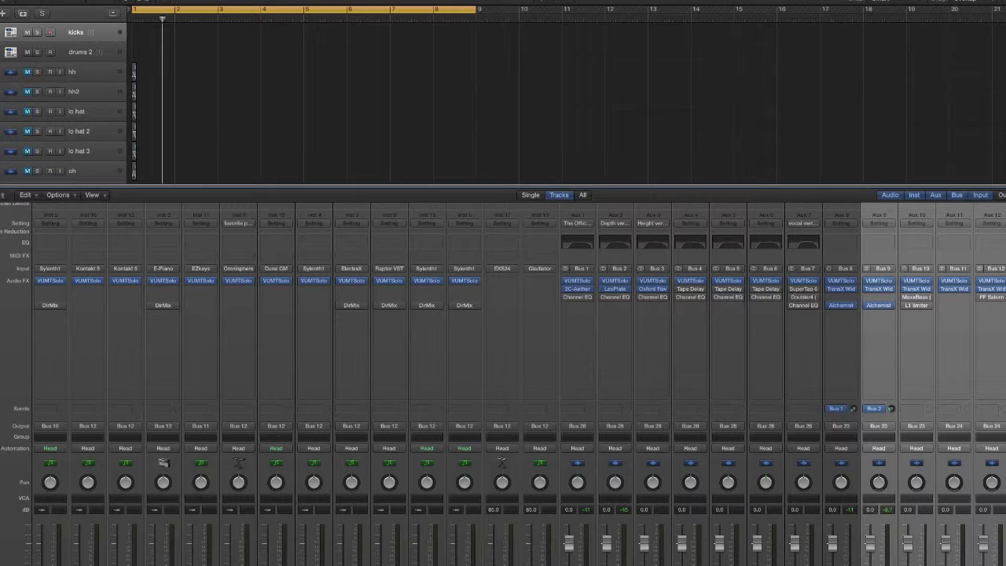
click(895, 456)
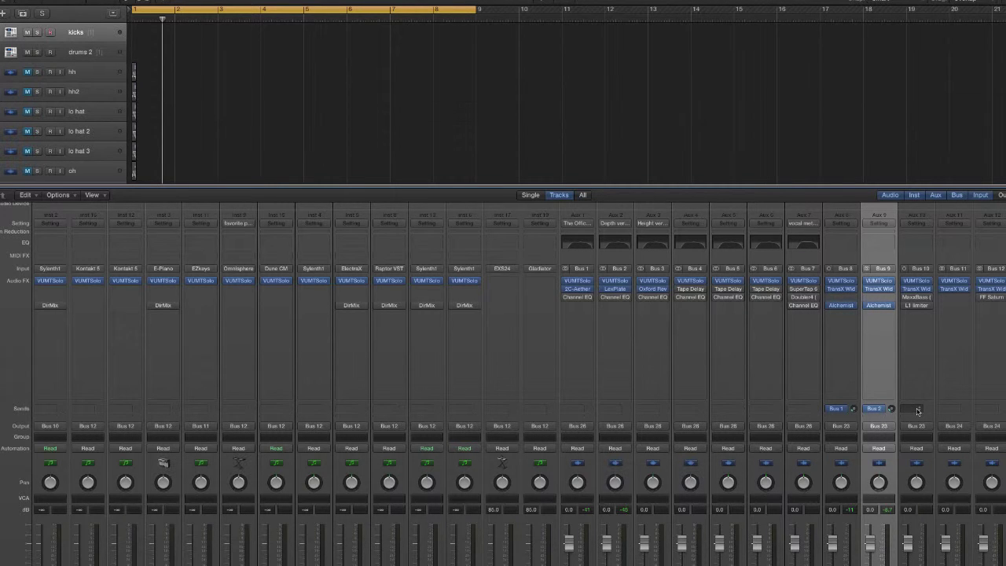
Add a send to Bus 1 (vox vrb) on the first UB 17 channel and raise its level to about -6.2 dB
scroll(919, 409, left, 10)
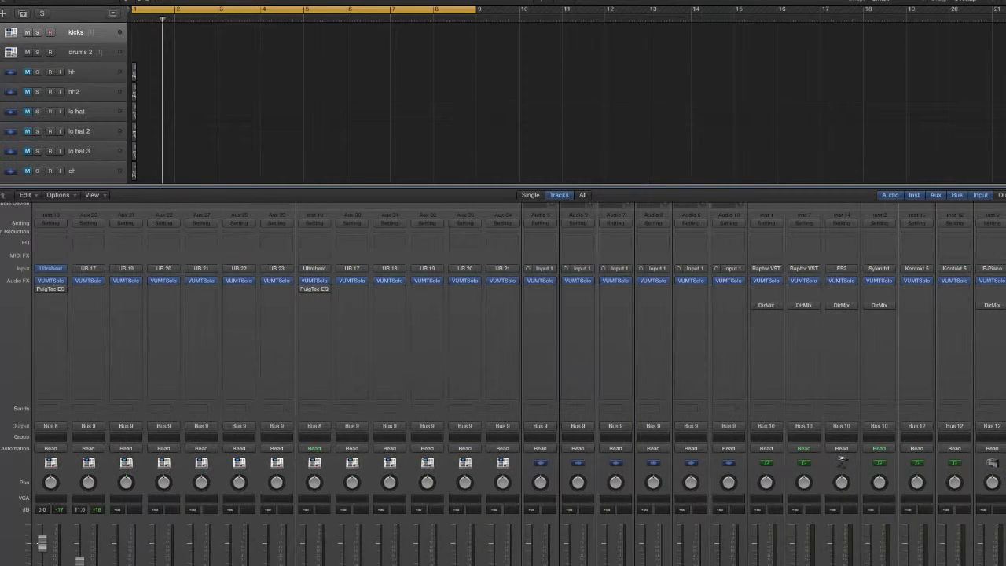
click(84, 410)
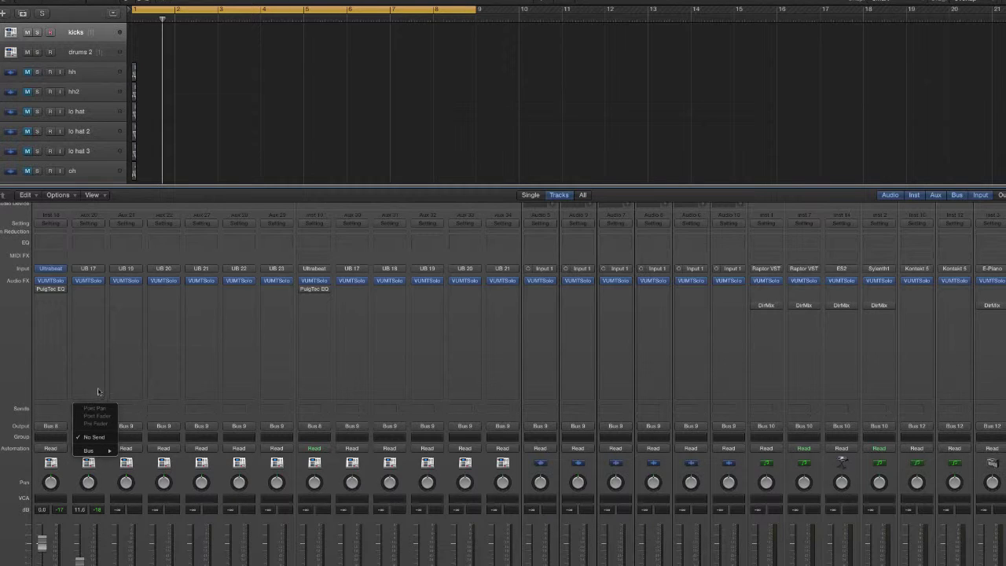
click(98, 391)
click(132, 392)
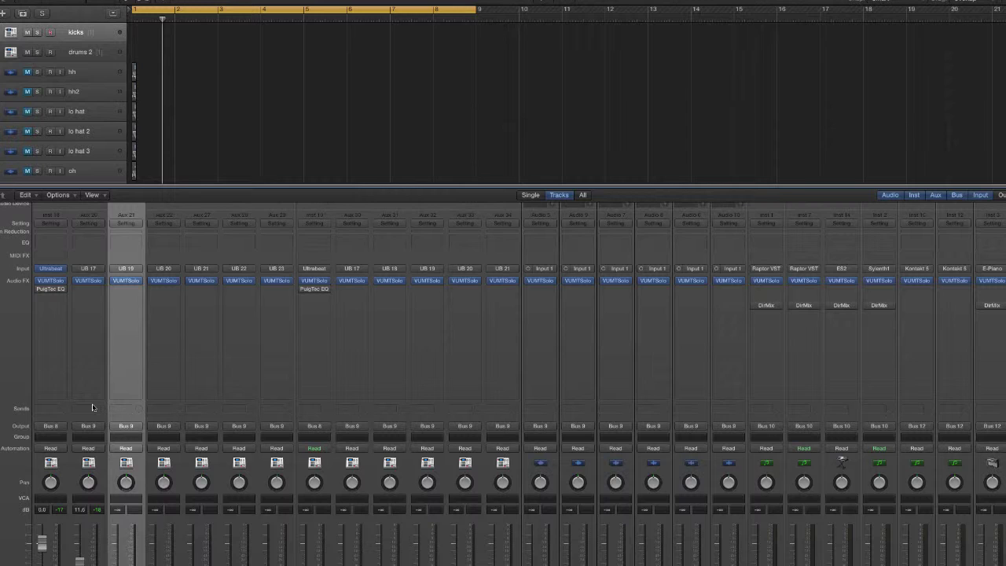
click(91, 409)
mouse_move(102, 451)
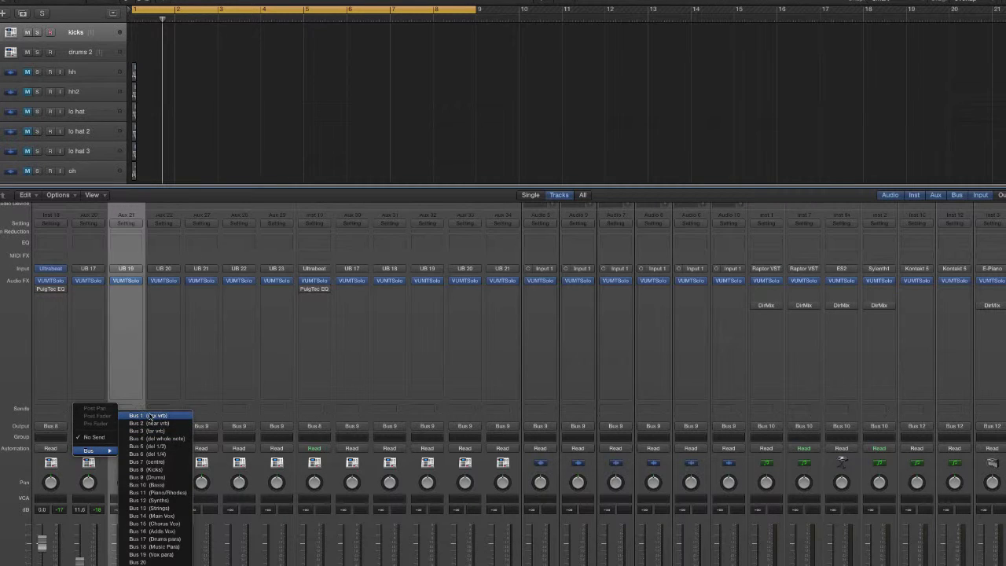
click(150, 414)
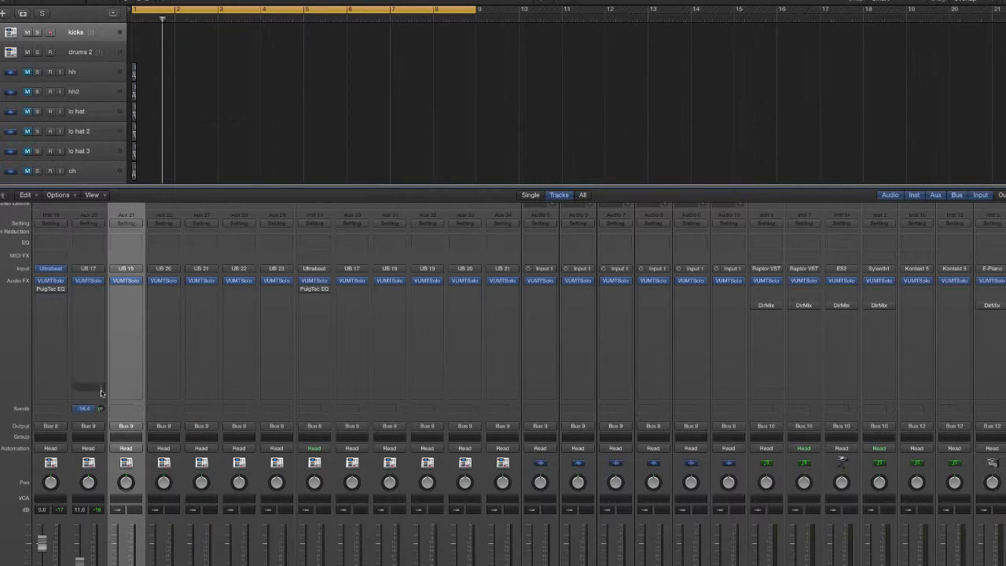
click(89, 410)
click(95, 430)
Add a send to Bus 1 (vox vrb) on the neighbouring UB 19 channel and set its level to about -28.5 dB
click(122, 409)
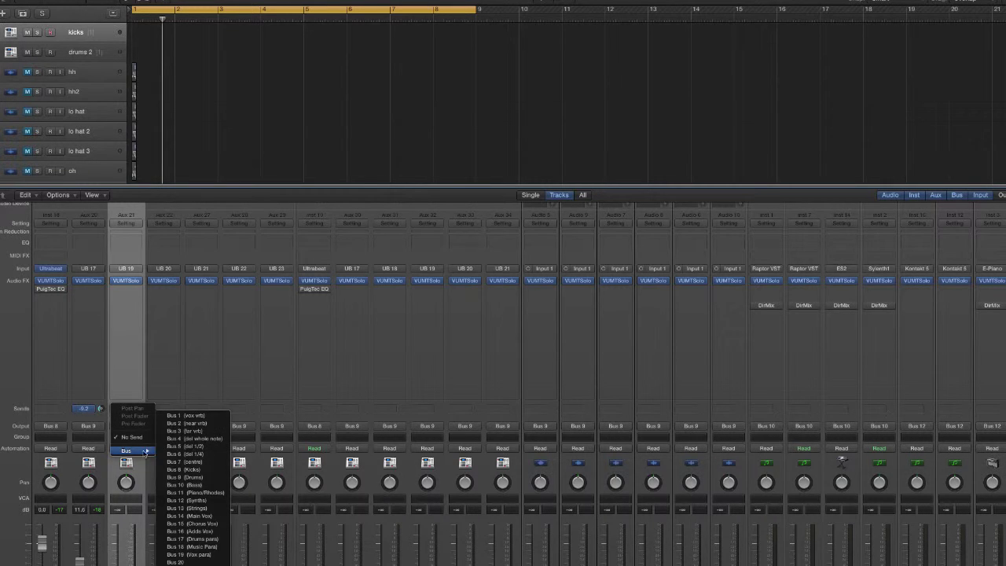
click(157, 416)
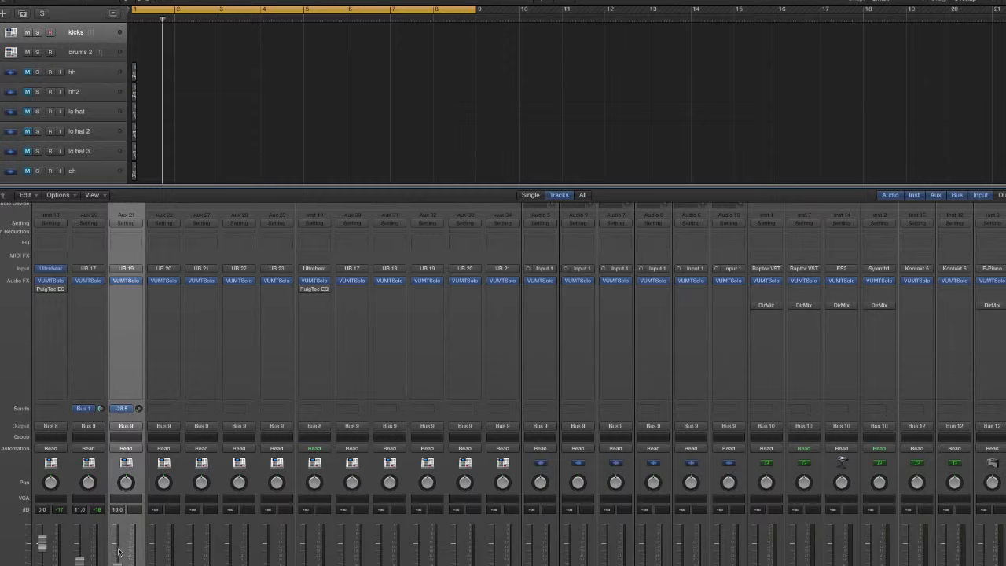
Route Ultrabeat's clap1 voice to Sub Group 11 (19), close the plug-in, and adjust the Bus 1 send level on the UB 19 channel
click(51, 268)
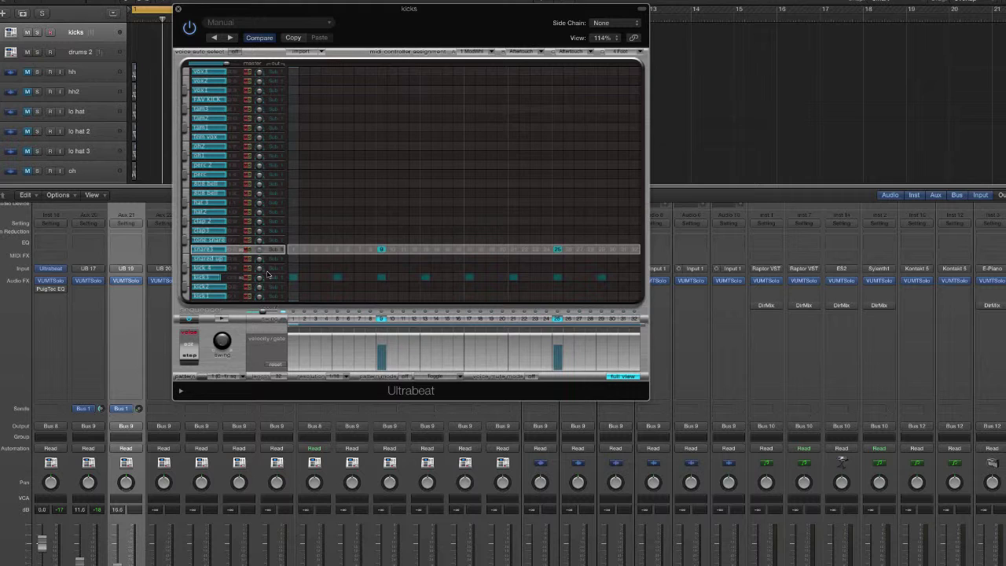
click(272, 234)
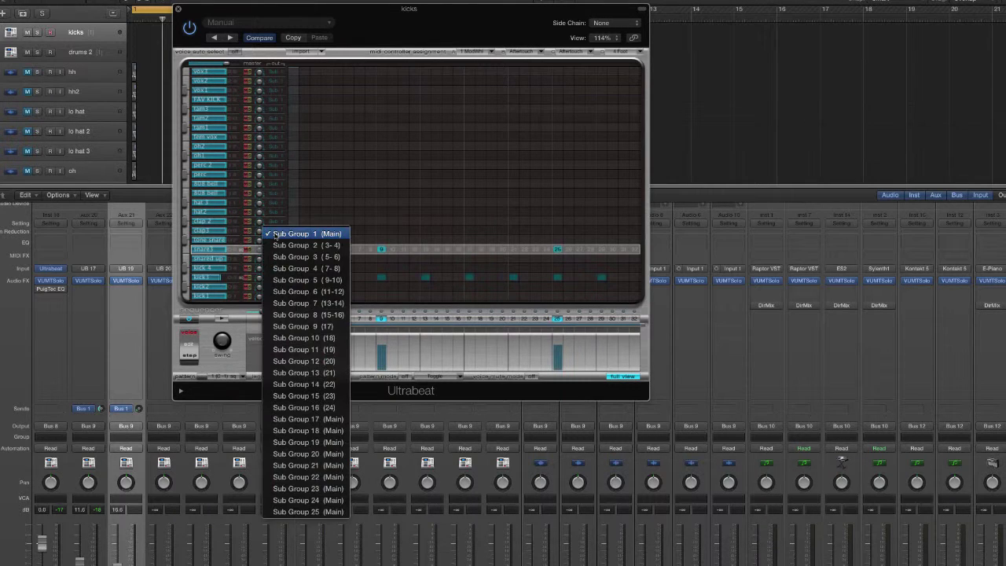
click(314, 348)
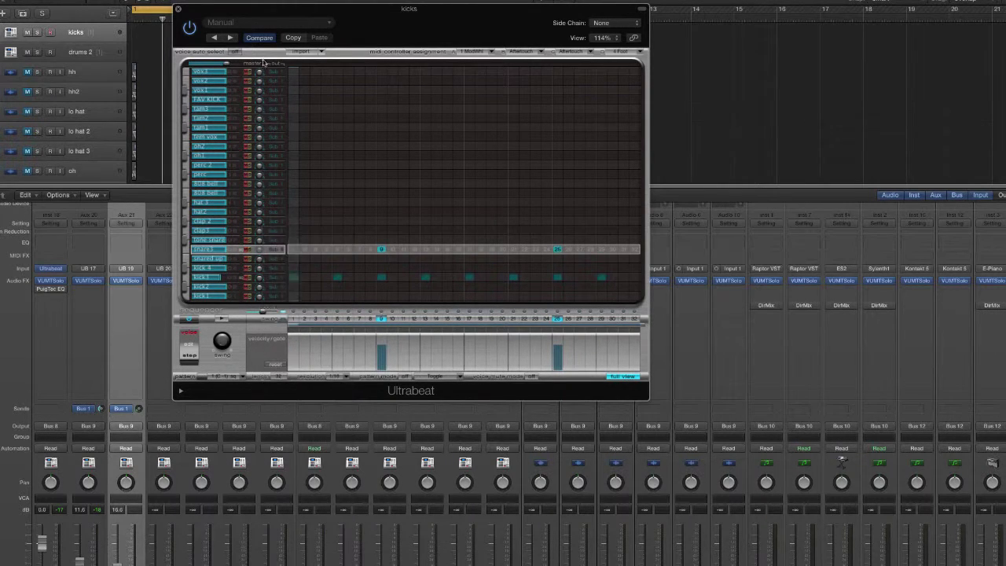
click(179, 9)
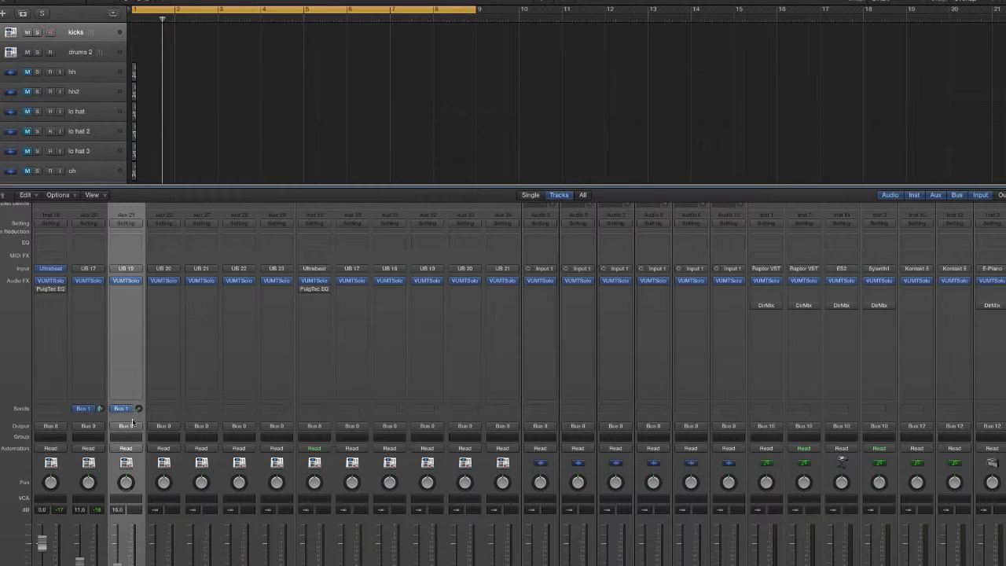
click(128, 410)
drag(140, 410, 102, 406)
Reopen Ultrabeat on the kicks channel and route the clap 2 voice to Sub Group 11 (19)
click(52, 270)
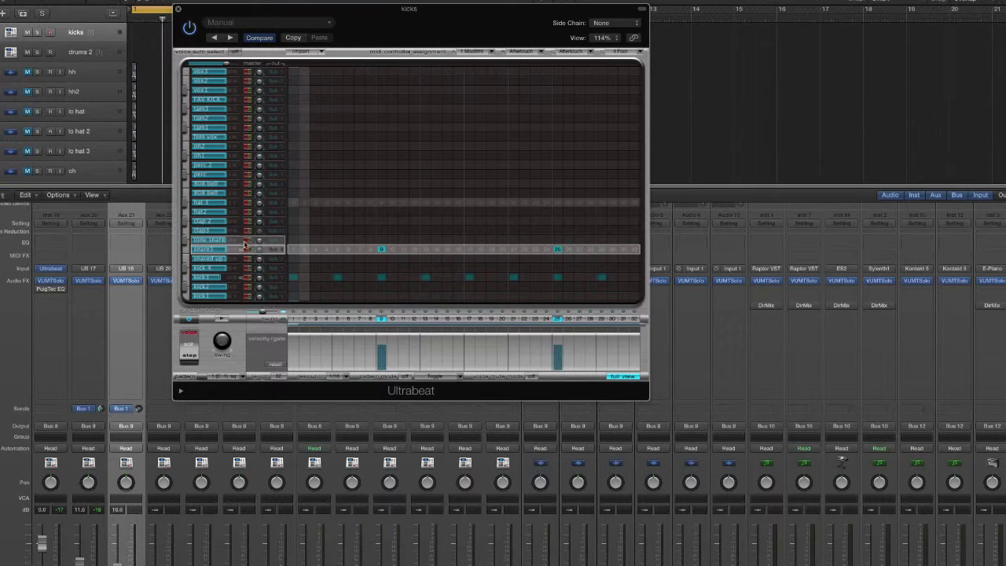
click(214, 223)
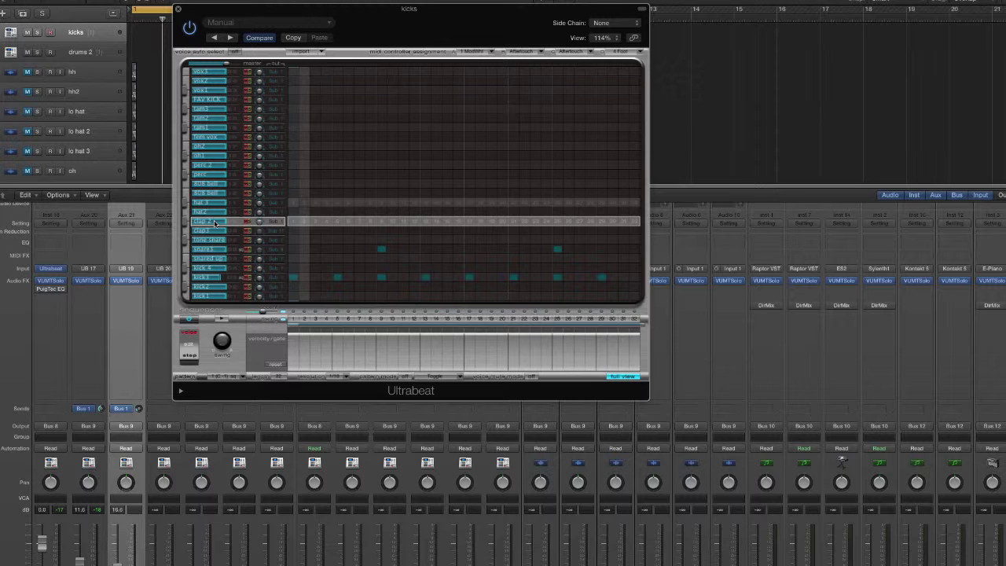
click(272, 222)
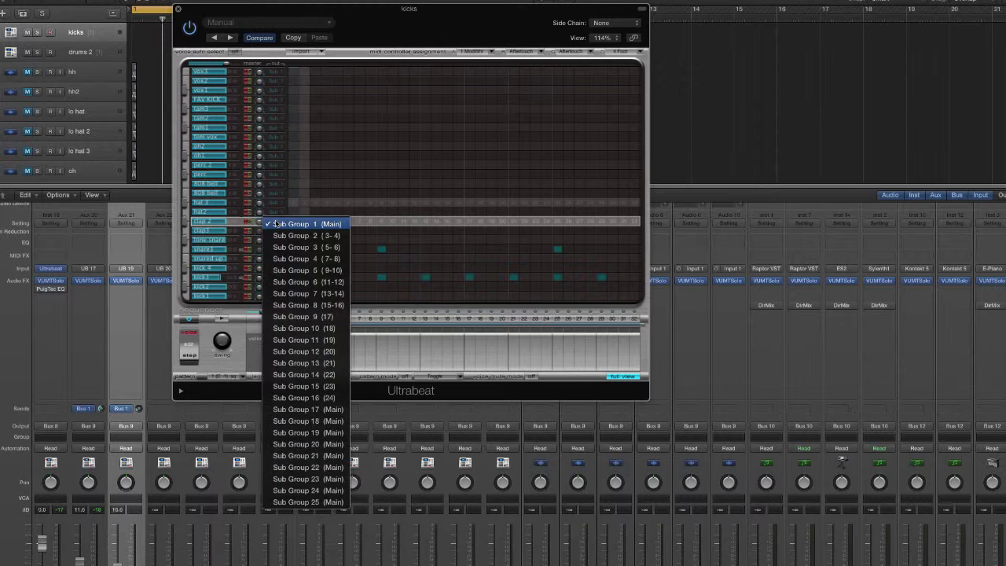
click(322, 340)
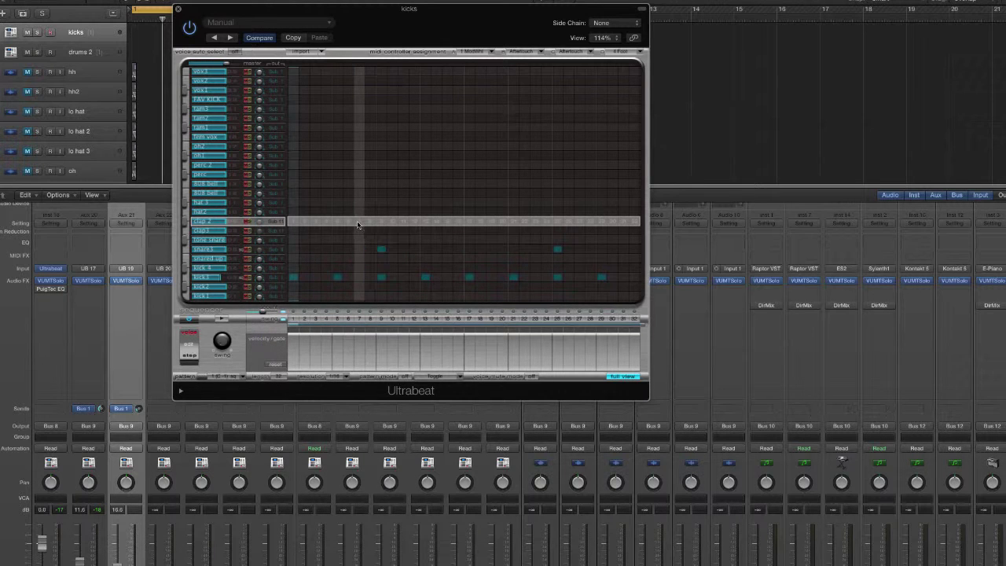
Start playback and program clap 2 hits on steps 7, 19 and 23 of the Ultrabeat pattern
click(359, 221)
key(space)
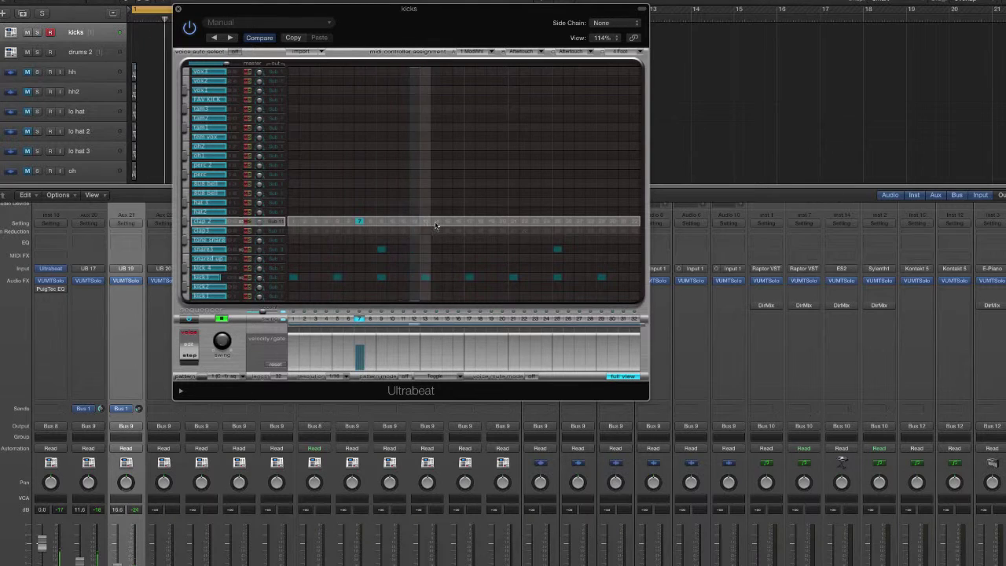
click(447, 220)
click(491, 221)
click(447, 221)
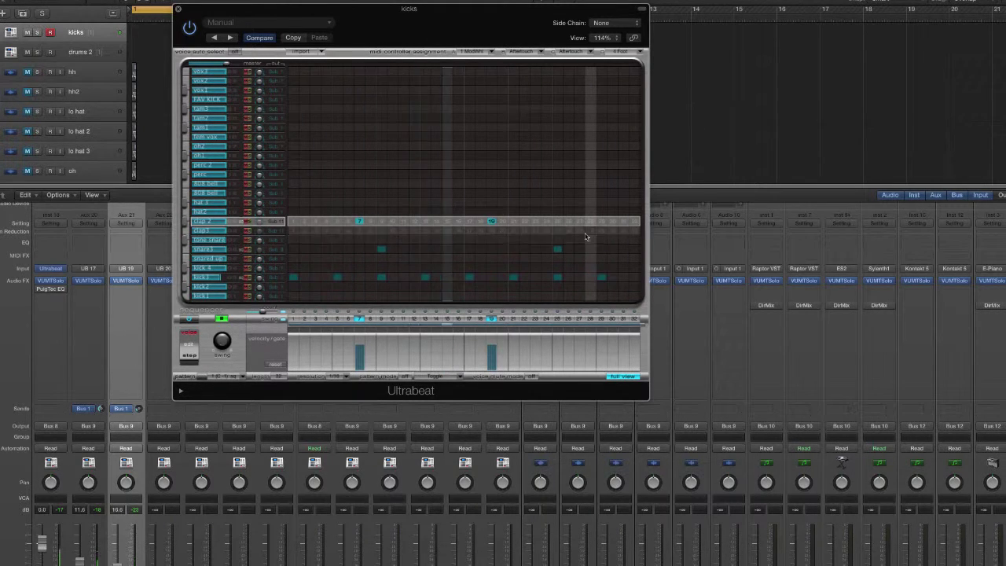
click(535, 221)
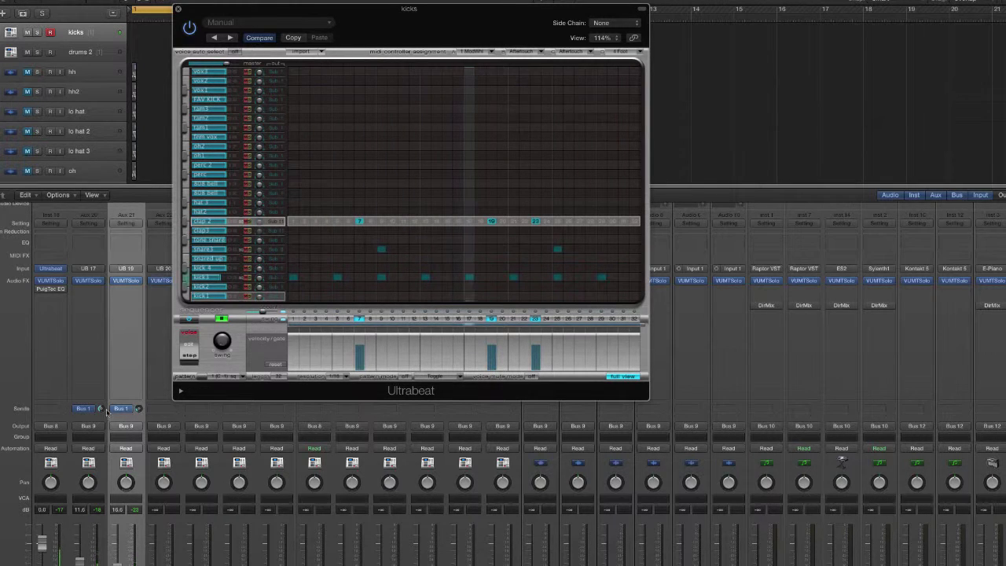
Lower the Bus 1 send level on the first UB 17 channel while the pattern plays, and close Ultrabeat
click(100, 409)
drag(100, 414, 108, 446)
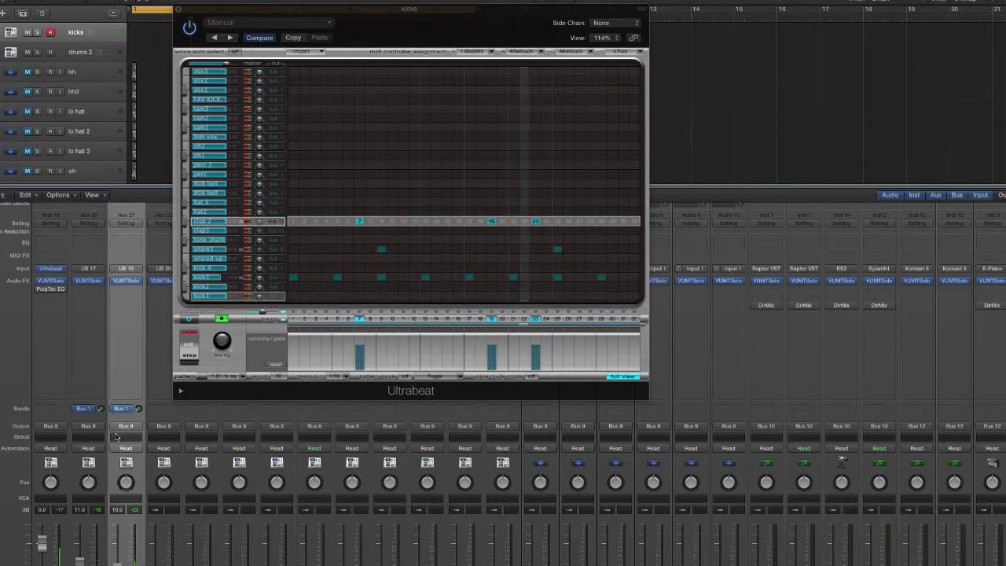
click(189, 29)
key(super+w)
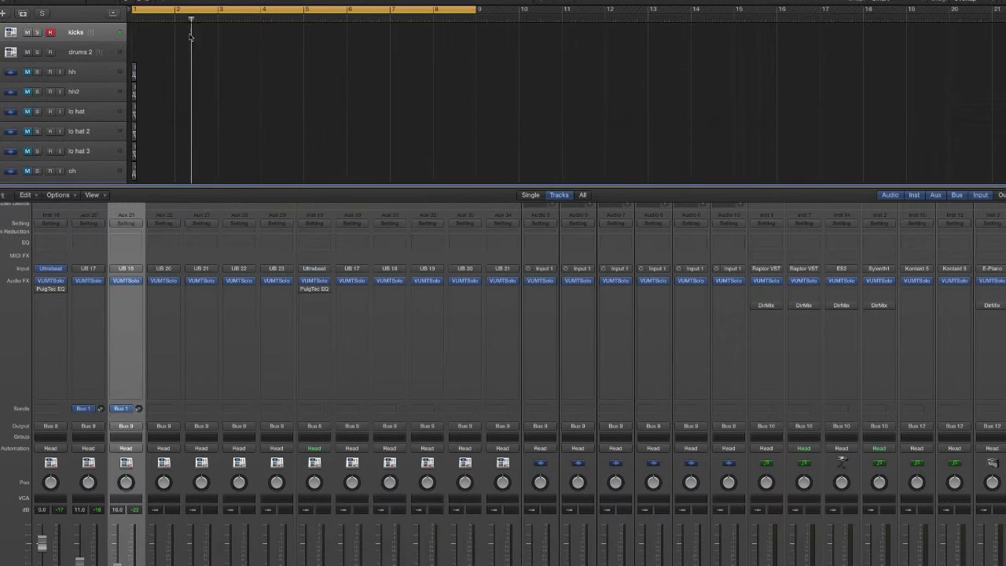
Remove the Bus 1 (vox vrb) sends from the first UB 17 and UB 19 channels
click(92, 409)
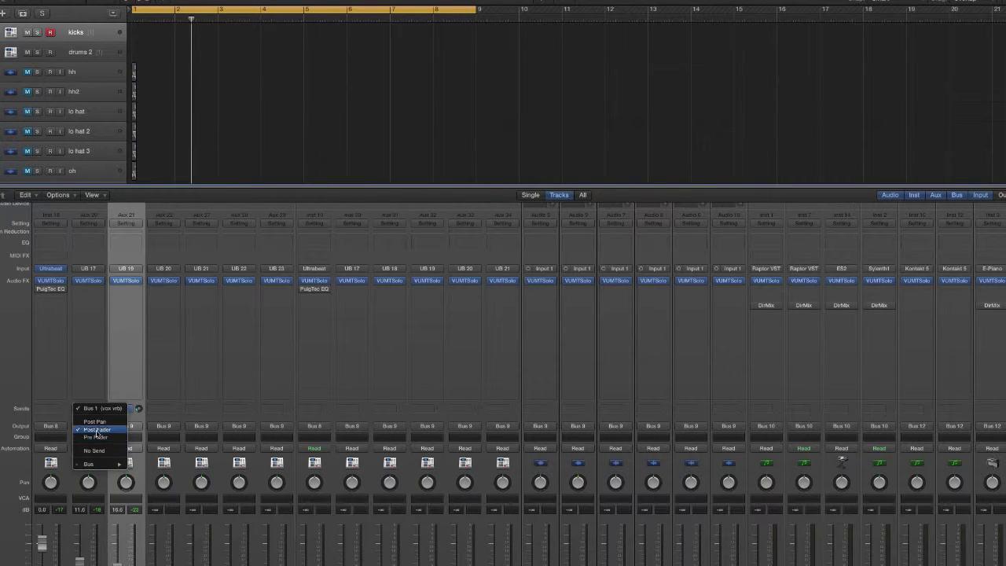
click(95, 430)
click(90, 410)
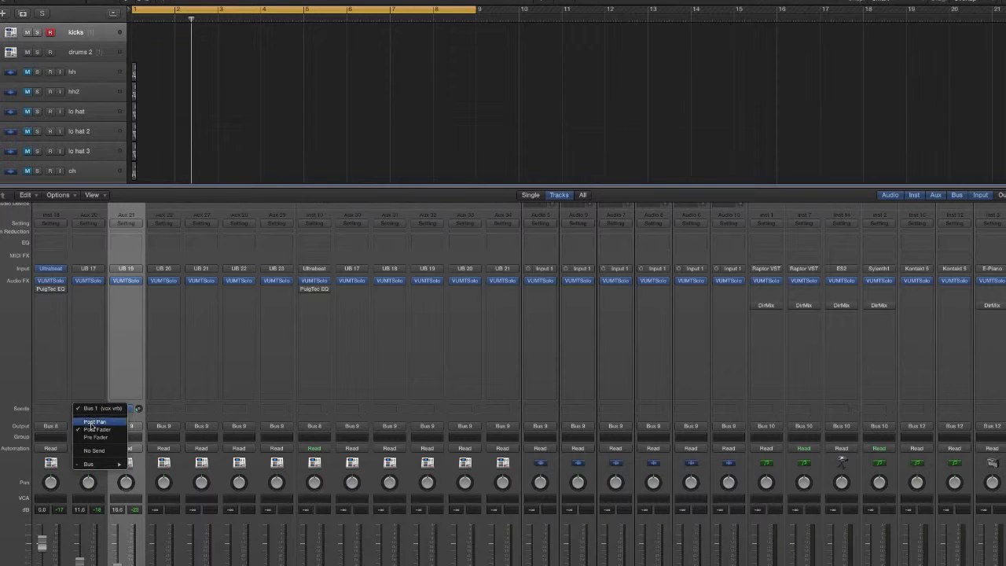
click(93, 450)
click(127, 409)
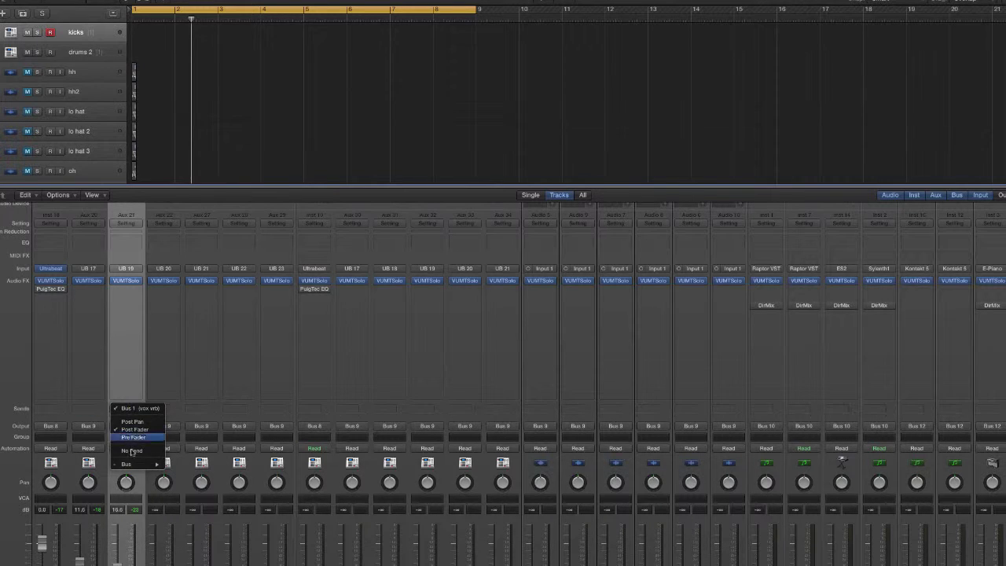
click(131, 452)
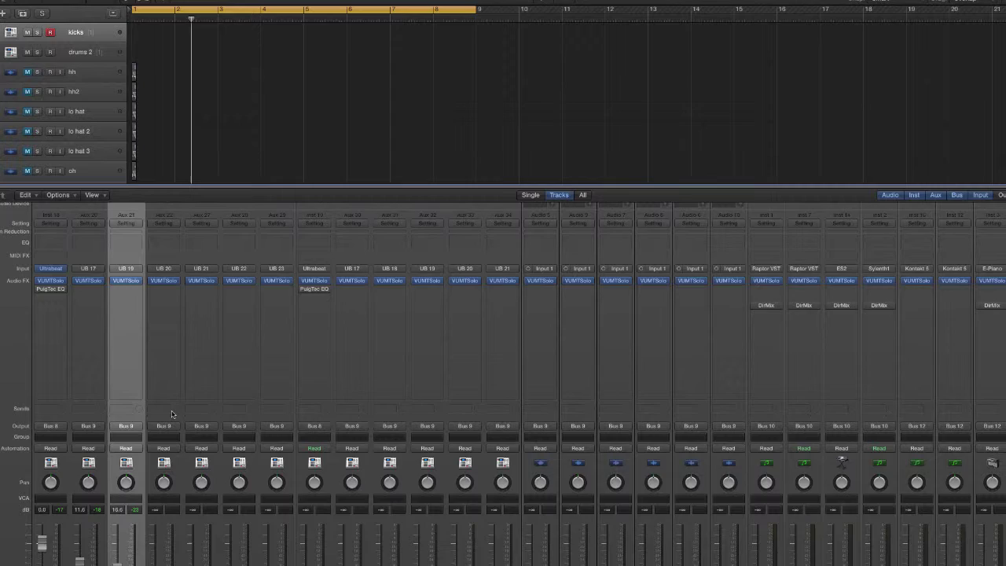
Compare the individual drum and instrument channels with the effects returns and sub-bus channels across the mixer
scroll(372, 421, right, 3)
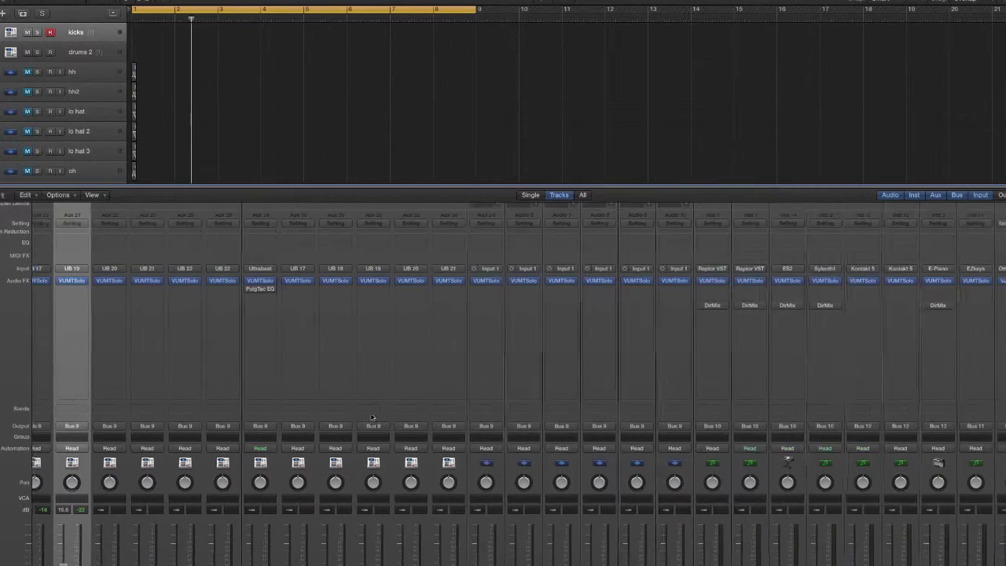
scroll(371, 422, left, 4)
scroll(359, 423, right, 10)
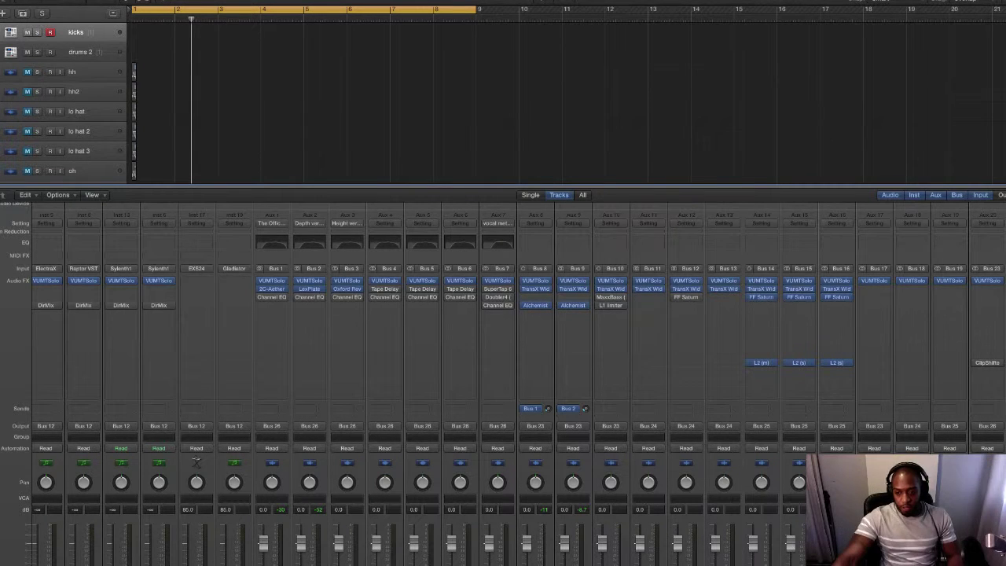
scroll(503, 361, left, 15)
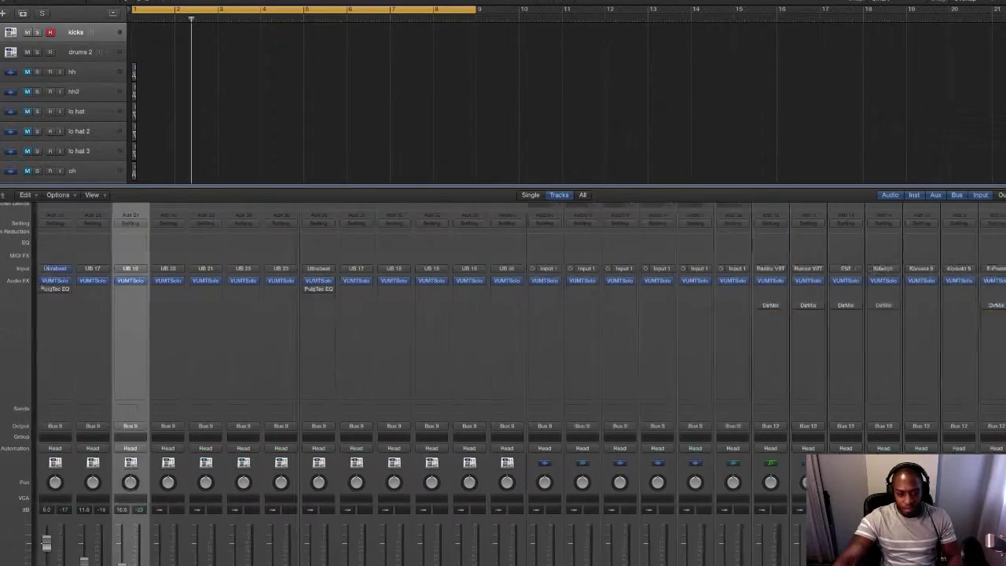
scroll(502, 354, right, 15)
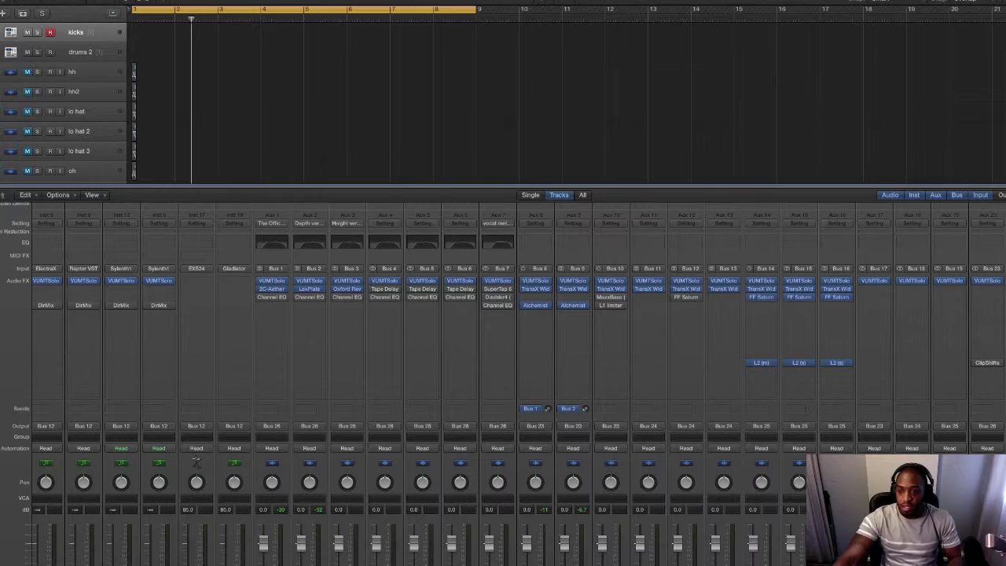
scroll(345, 405, right, 10)
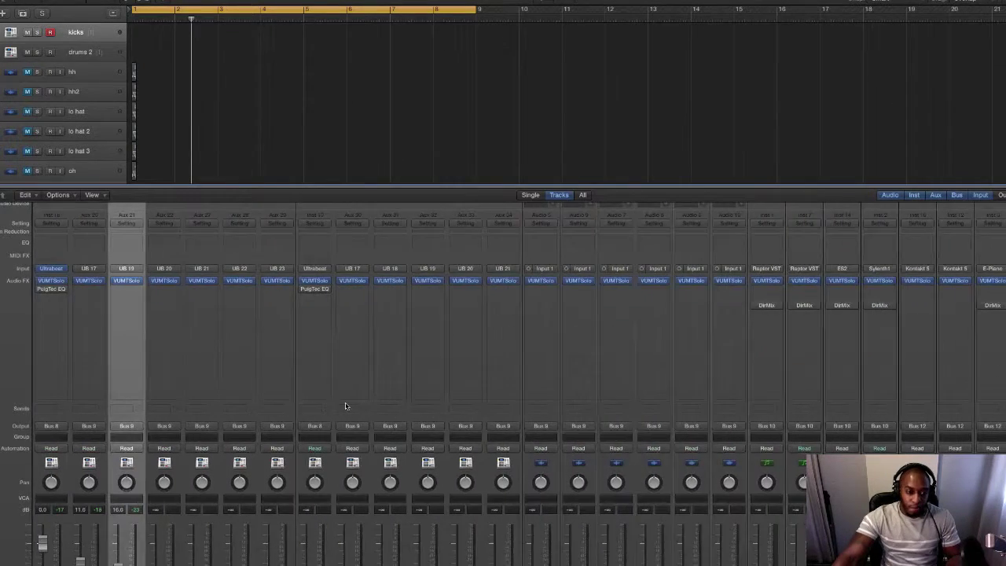
scroll(345, 405, right, 12)
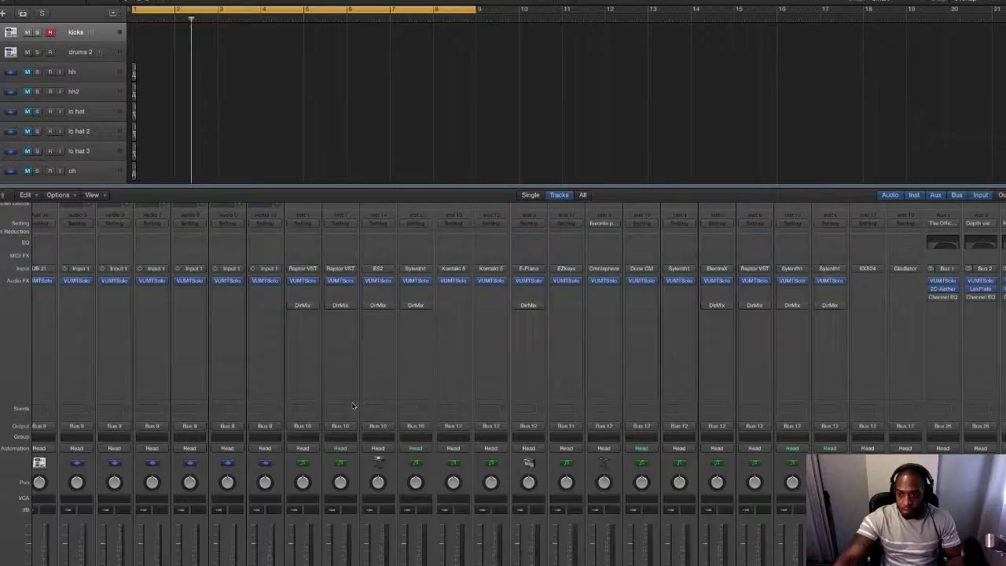
scroll(352, 405, right, 15)
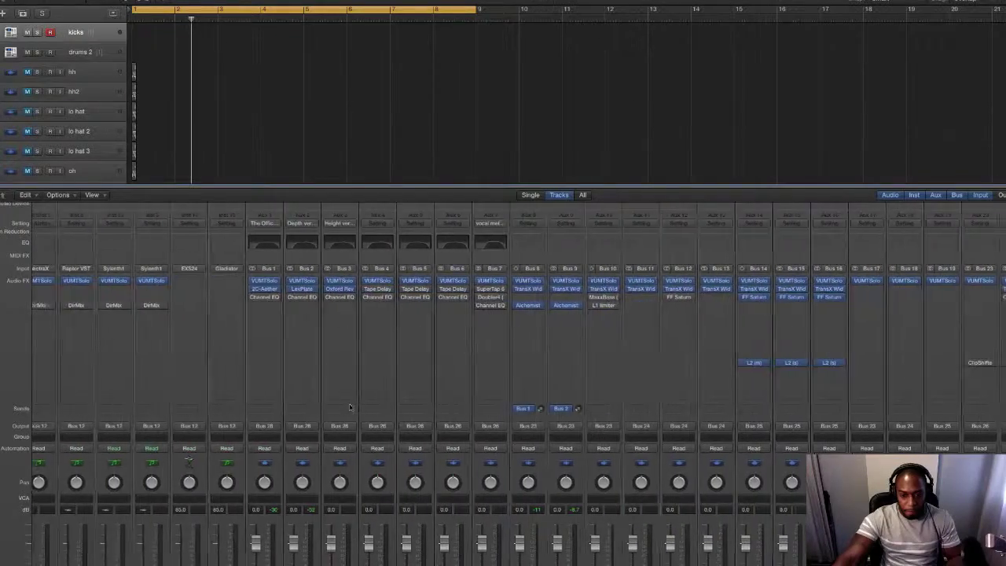
Remove the Bus 1 send from the Bus 8 channel and the Bus 2 send from the Bus 9 channel
scroll(350, 407, left, 1)
scroll(350, 425, down, 1)
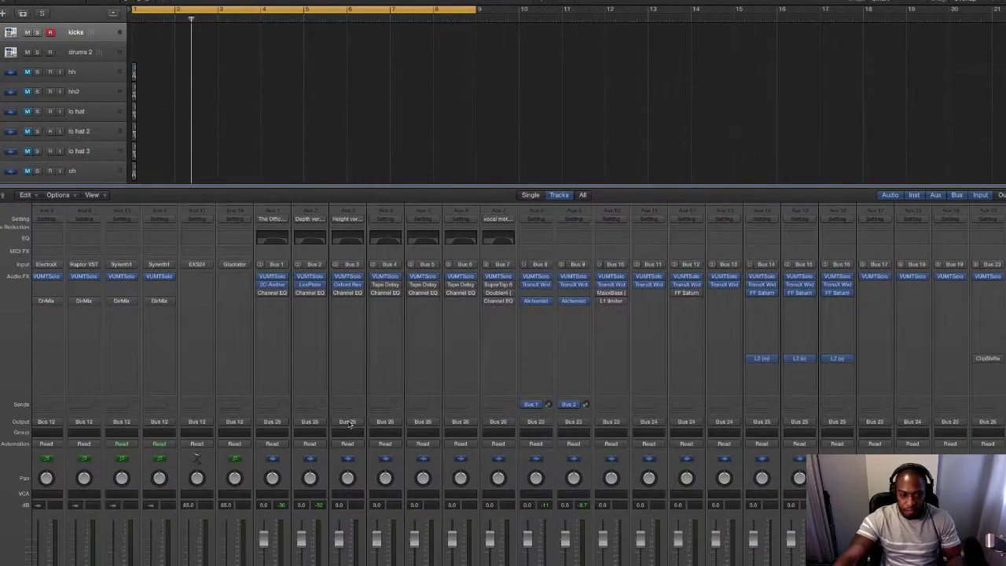
scroll(349, 424, up, 1)
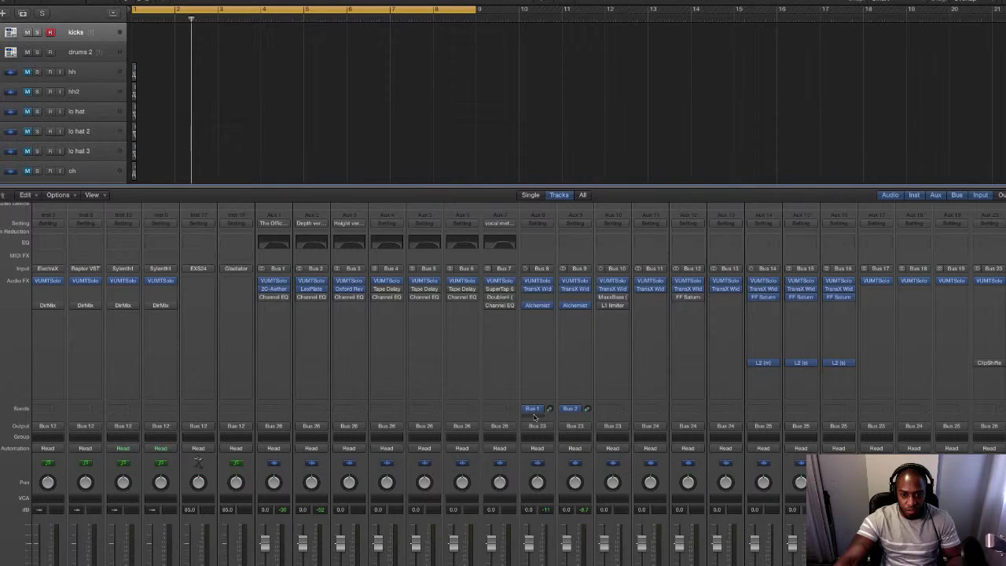
click(534, 409)
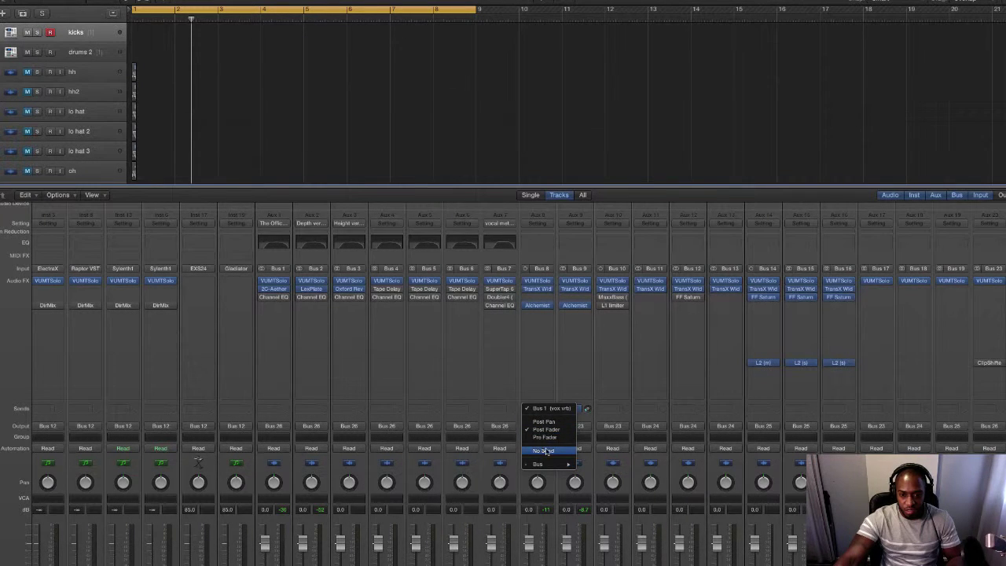
click(545, 451)
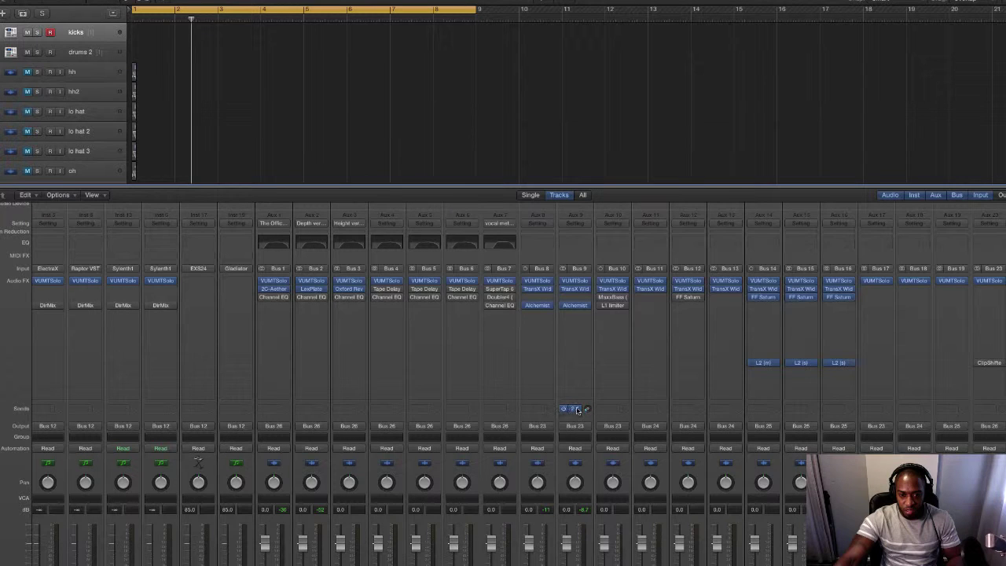
click(577, 409)
click(580, 449)
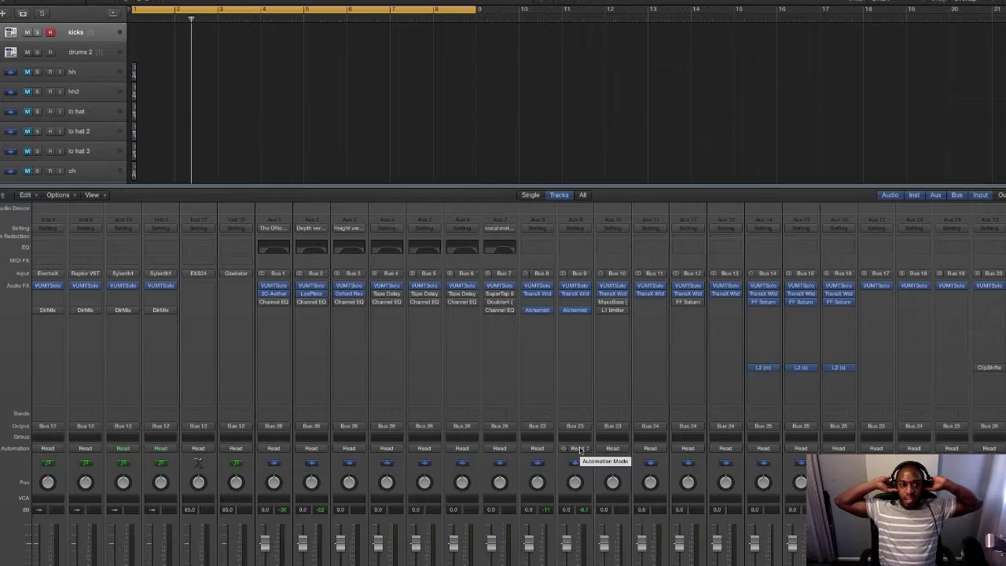
scroll(566, 440, right, 10)
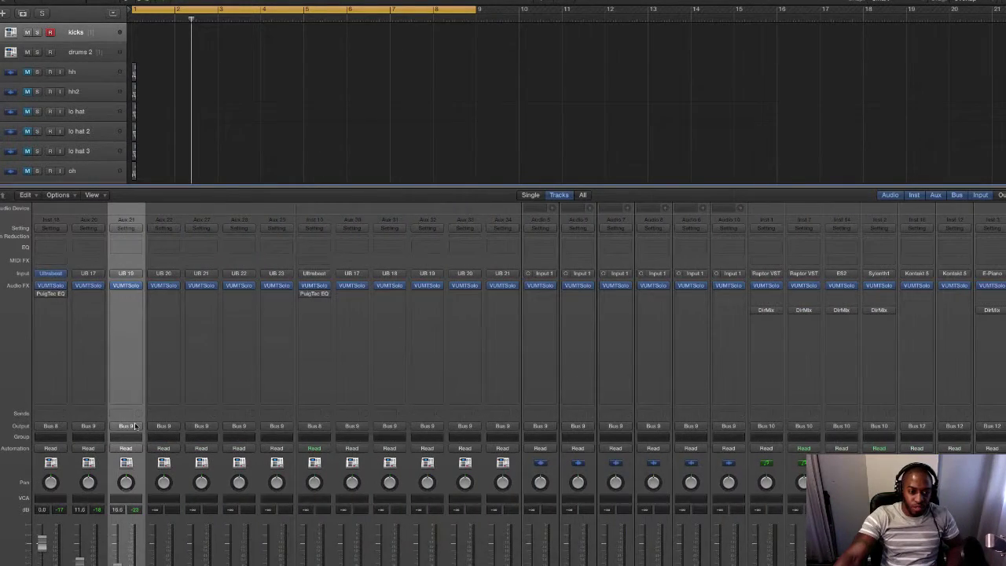
scroll(133, 425, right, 5)
scroll(133, 425, right, 10)
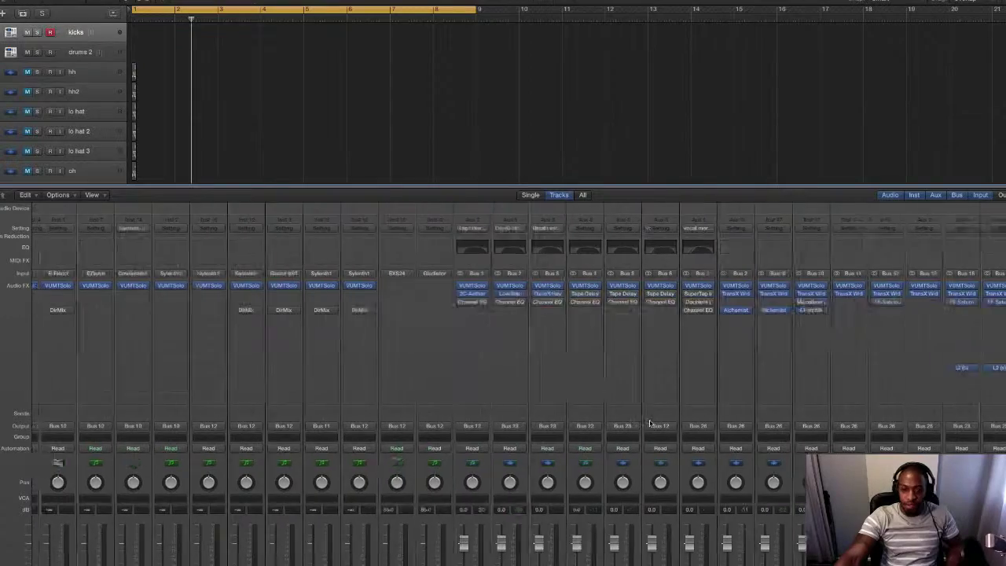
scroll(649, 424, right, 3)
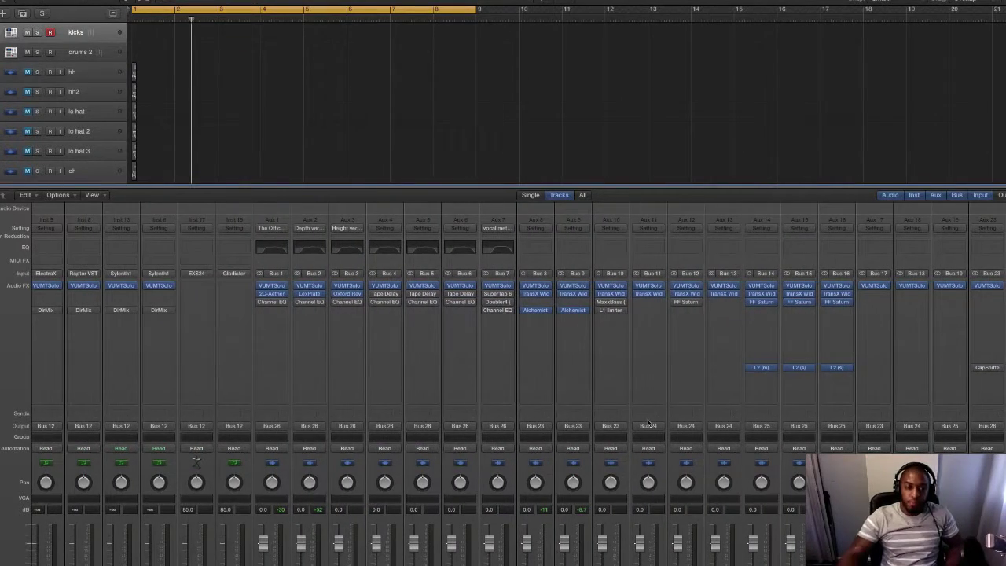